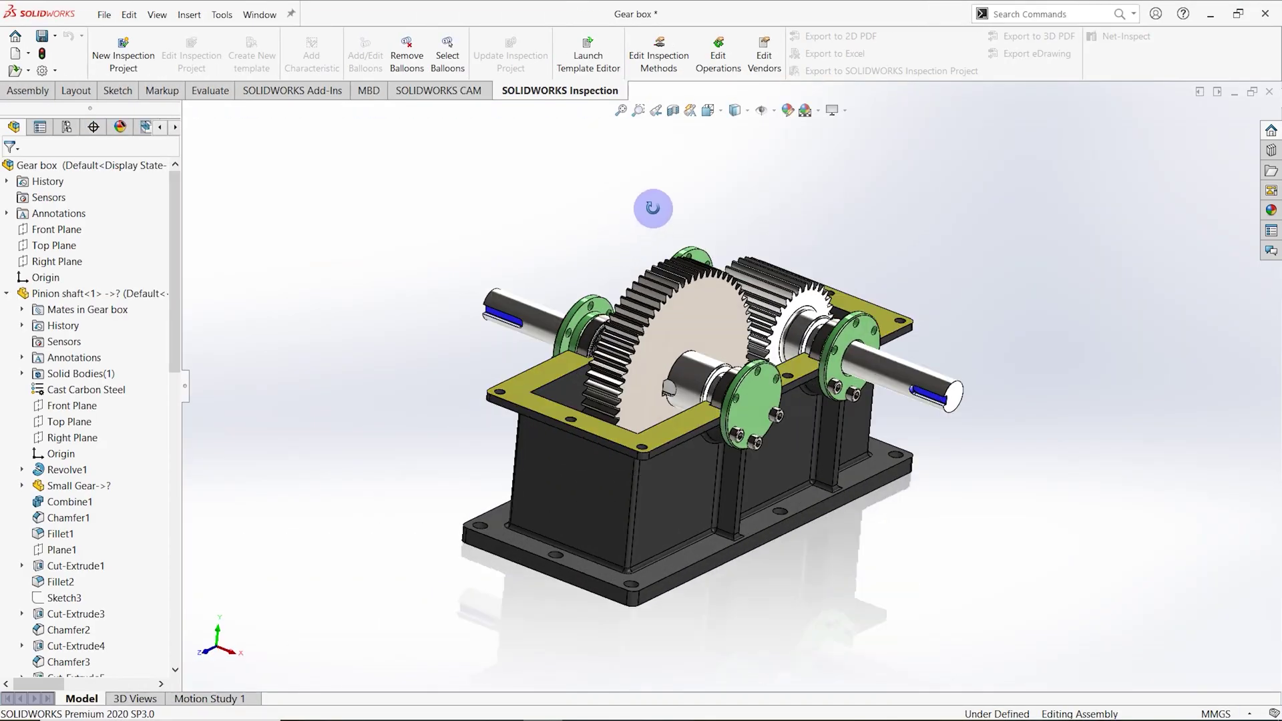
# Orbit the gear box from a front view to an isometric view
pyautogui.moveTo(653, 207); pyautogui.dragTo(678, 249, button='middle')
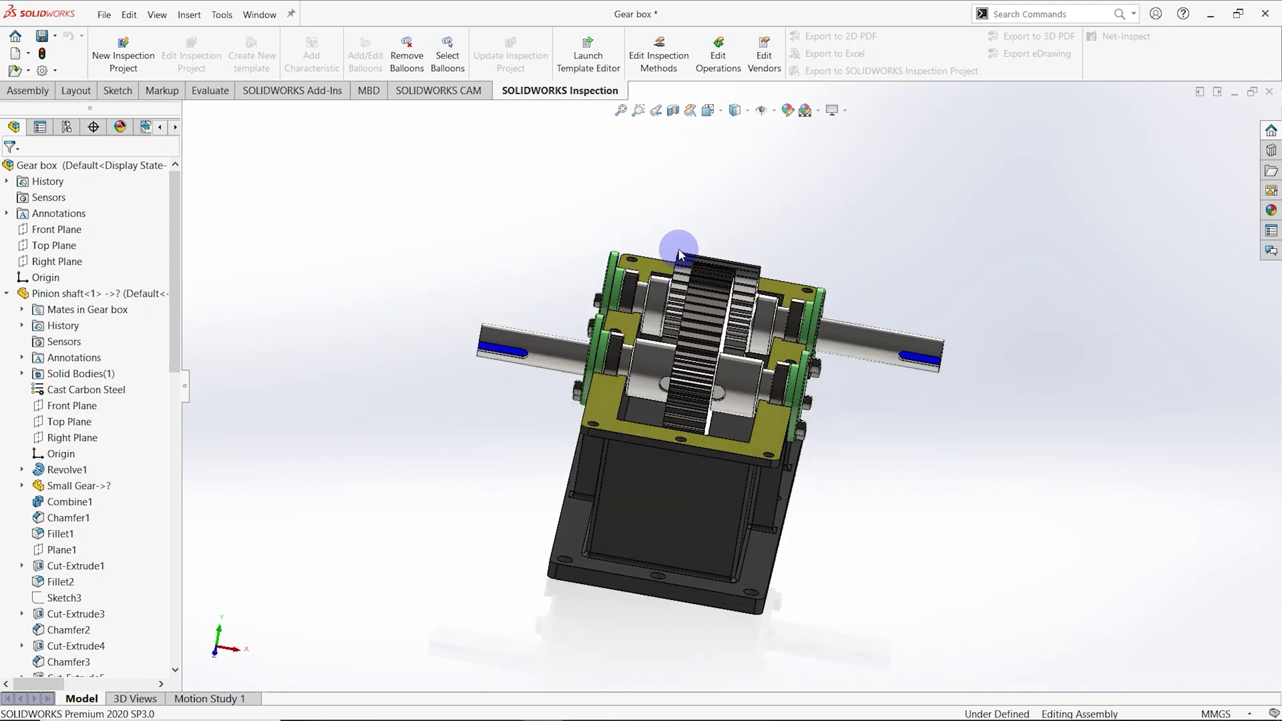
pyautogui.moveTo(546, 283)
pyautogui.mouseDown(button='middle')
pyautogui.moveTo(624, 267)
pyautogui.moveTo(621, 294)
pyautogui.moveTo(510, 287)
pyautogui.moveTo(535, 308)
pyautogui.moveTo(441, 314)
pyautogui.moveTo(452, 323)
pyautogui.moveTo(574, 271)
pyautogui.moveTo(530, 289)
pyautogui.mouseUp(button='middle')
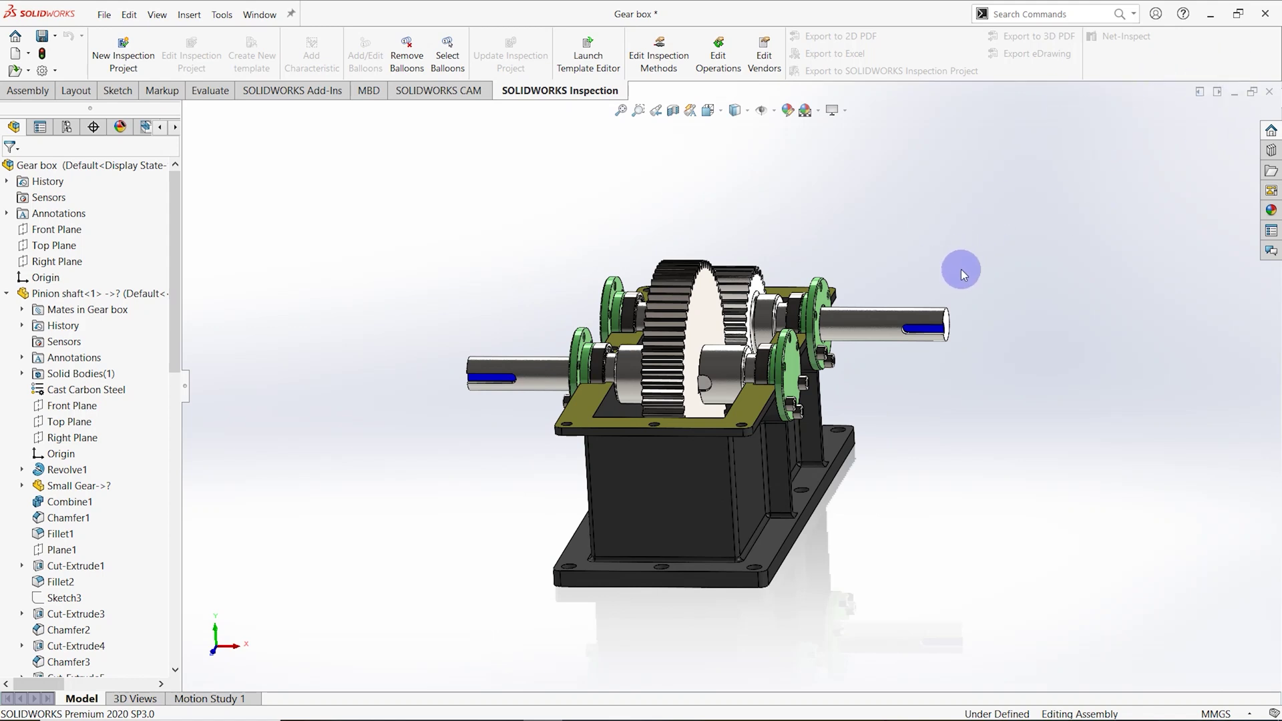
pyautogui.moveTo(960, 258); pyautogui.dragTo(921, 299, button='middle')
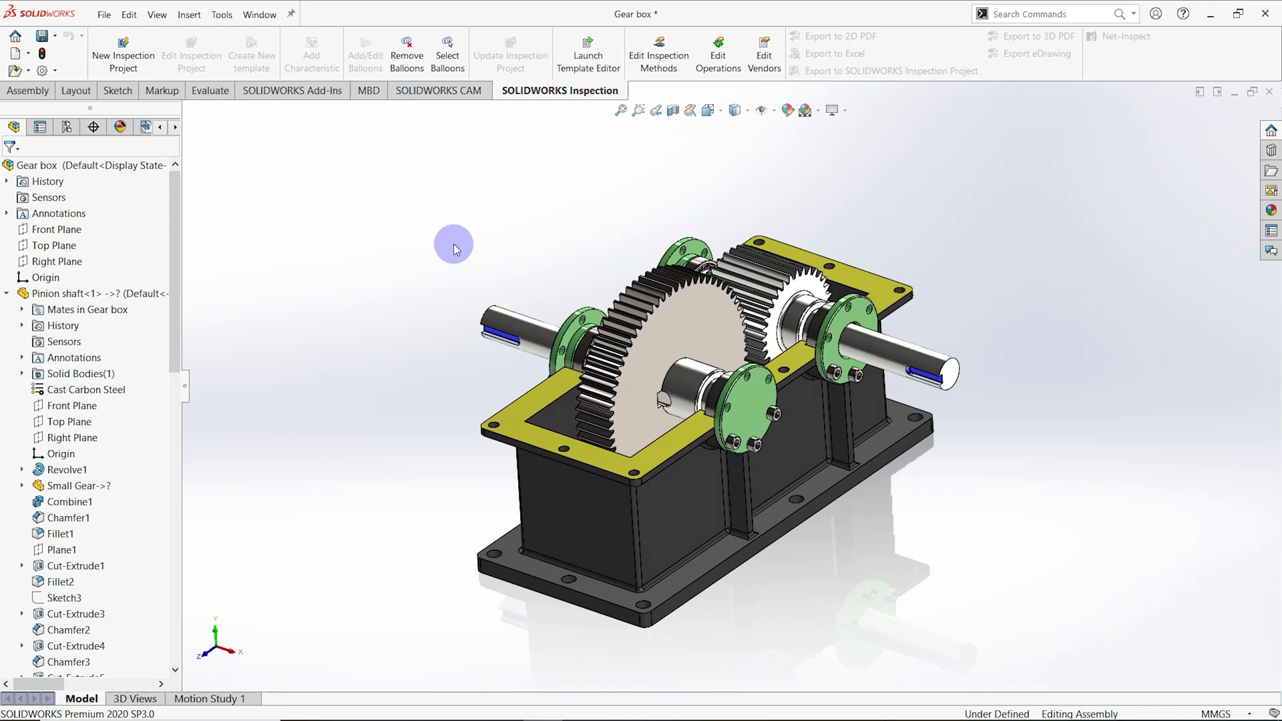
# Create a new part document, Part2, and open Sketch1 on the Front Plane
pyautogui.click(13, 55)
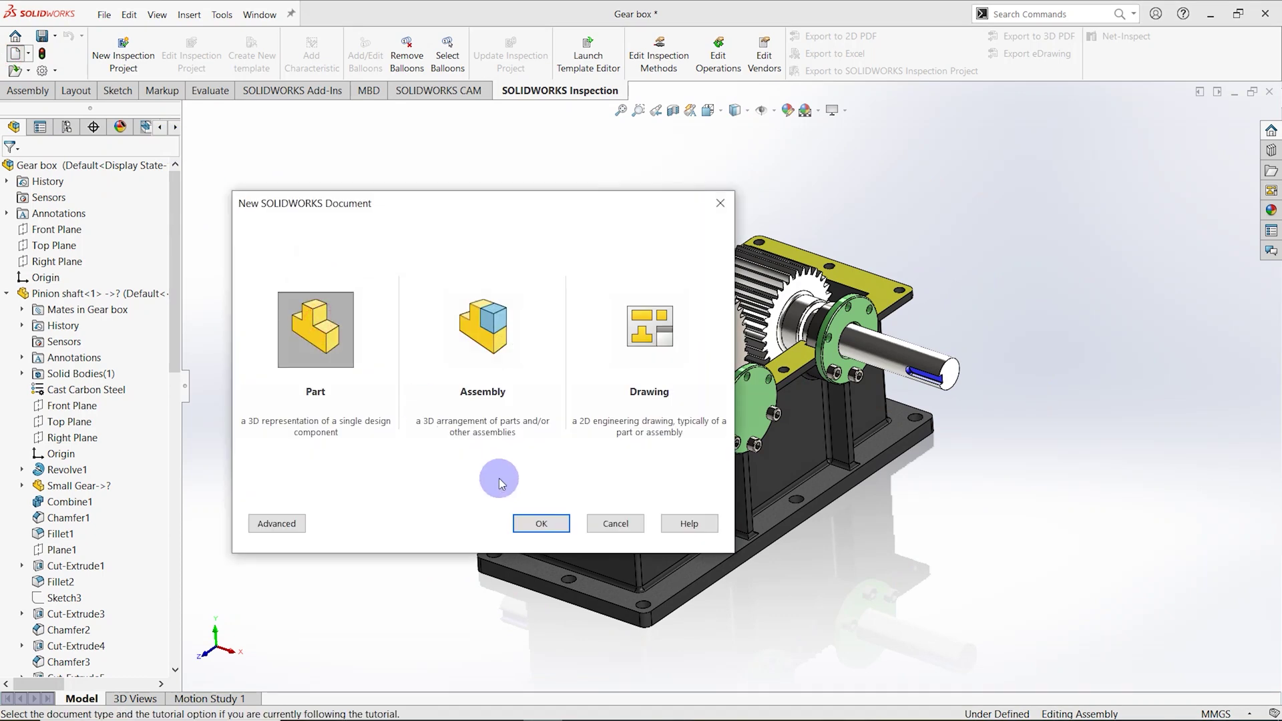
pyautogui.click(527, 523)
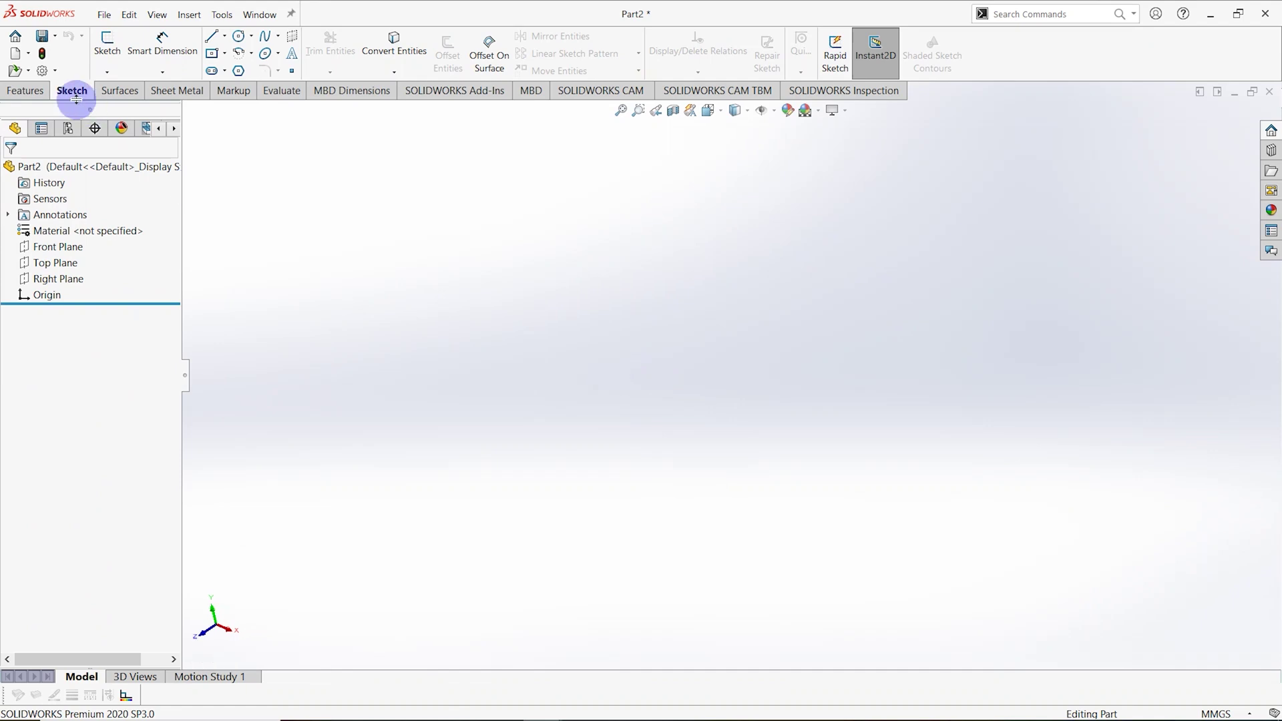
pyautogui.click(107, 52)
pyautogui.click(569, 230)
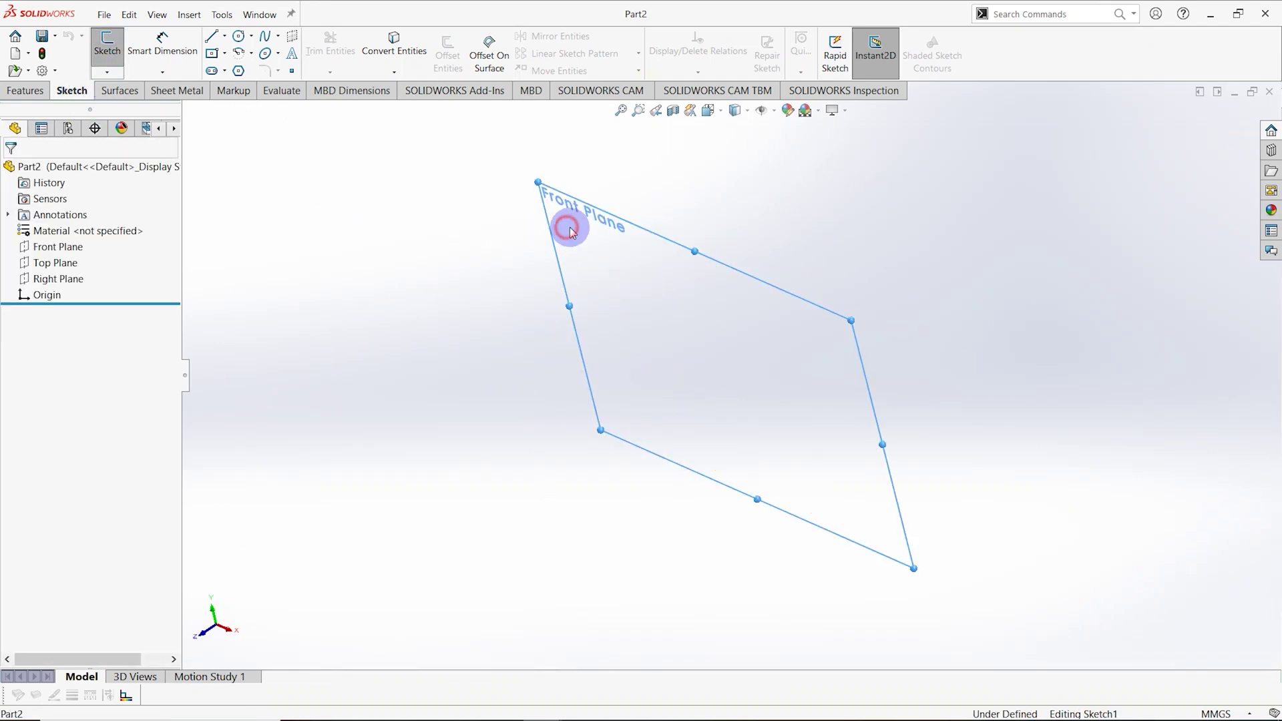
# Draw a closed stepped outline of lines from the origin, up and across in steps, back to the origin
pyautogui.click(211, 38)
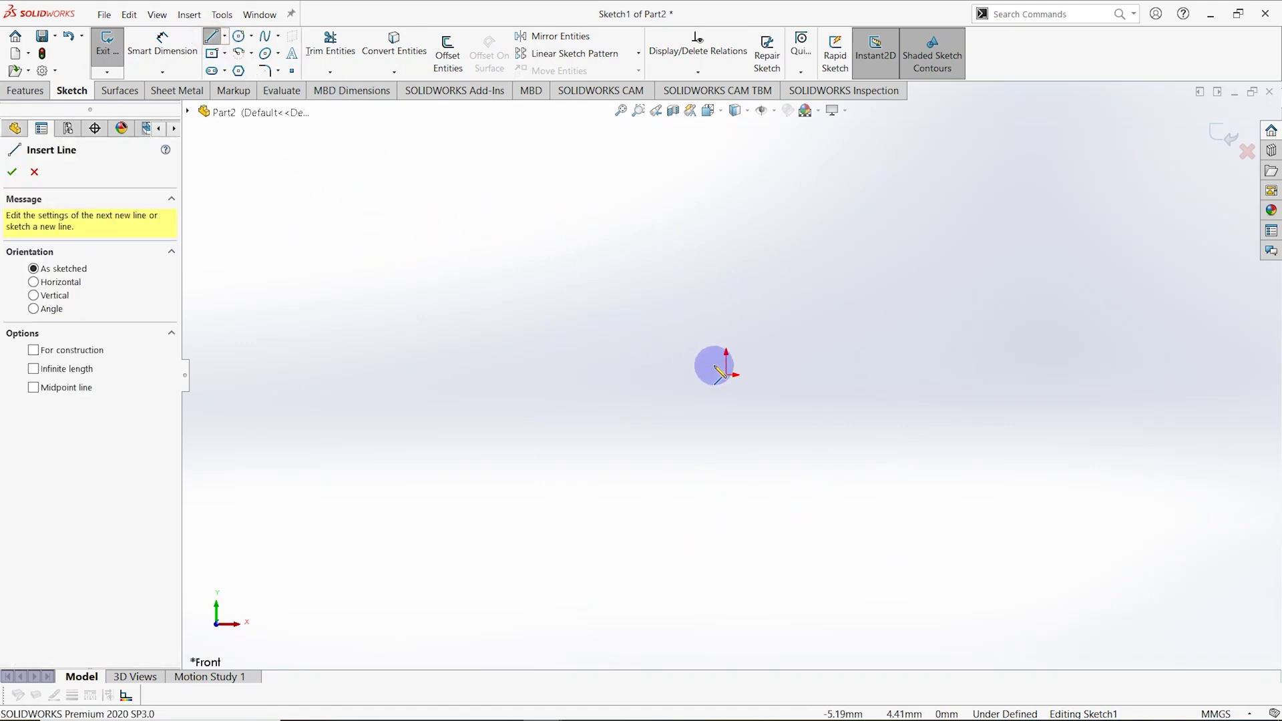
pyautogui.moveTo(726, 375); pyautogui.dragTo(726, 312)
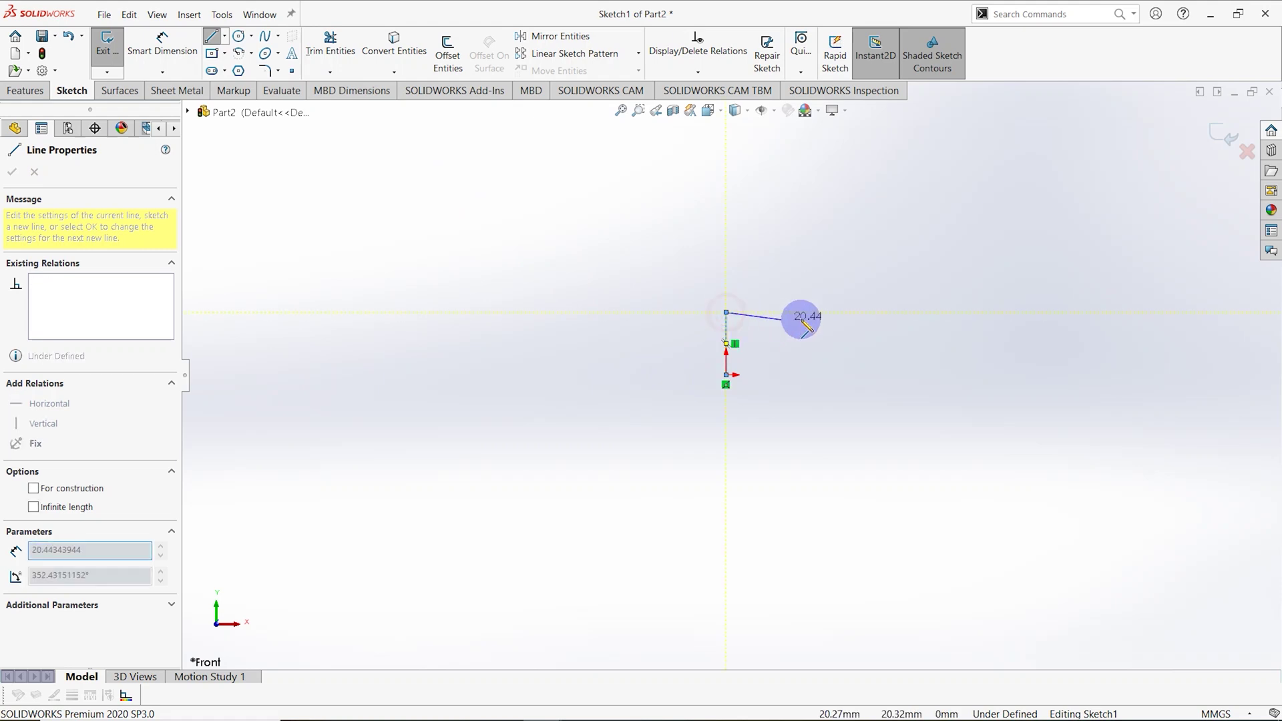
pyautogui.click(846, 312)
pyautogui.click(847, 282)
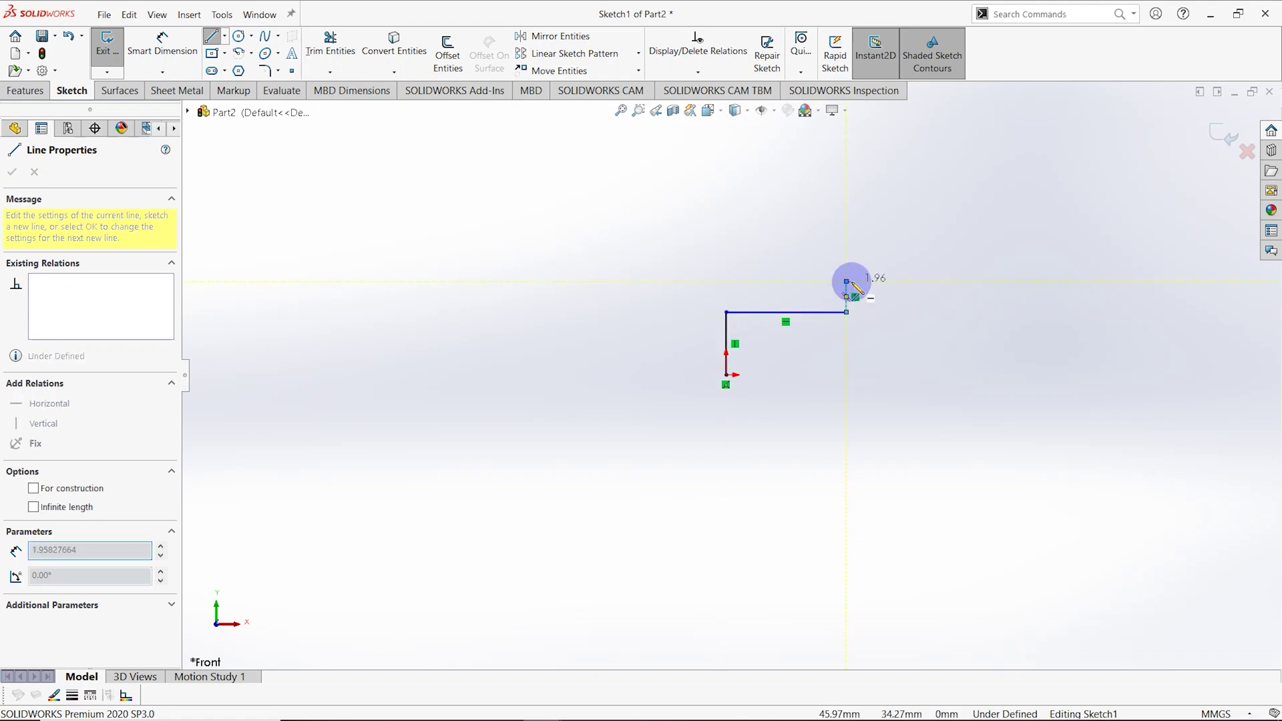
pyautogui.click(994, 279)
pyautogui.scroll(2, 998, 294)
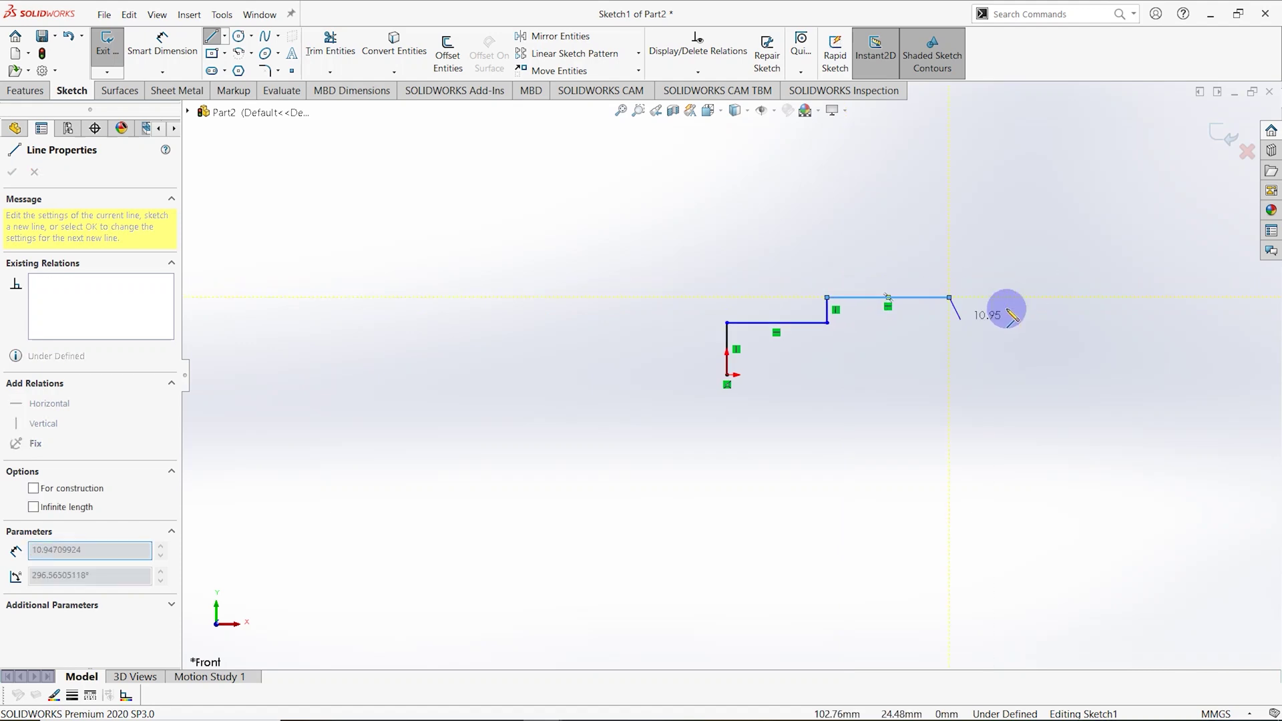
pyautogui.scroll(-2, 966, 354)
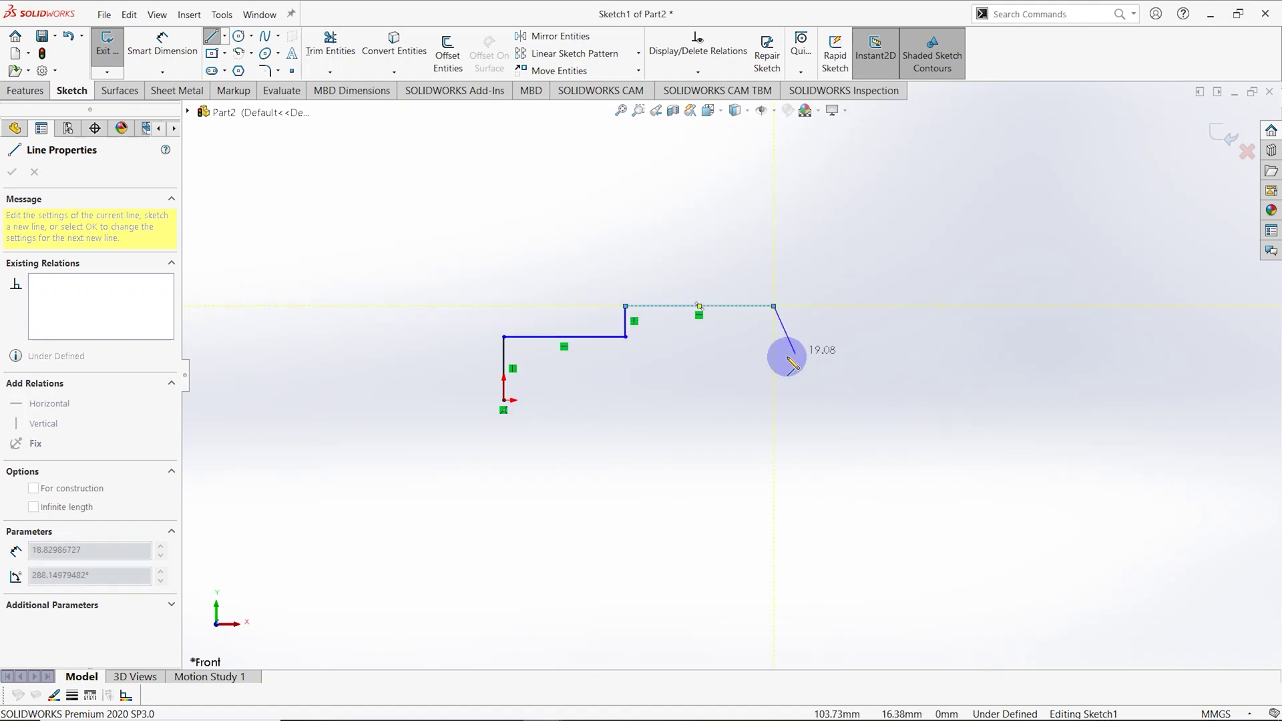
pyautogui.click(774, 354)
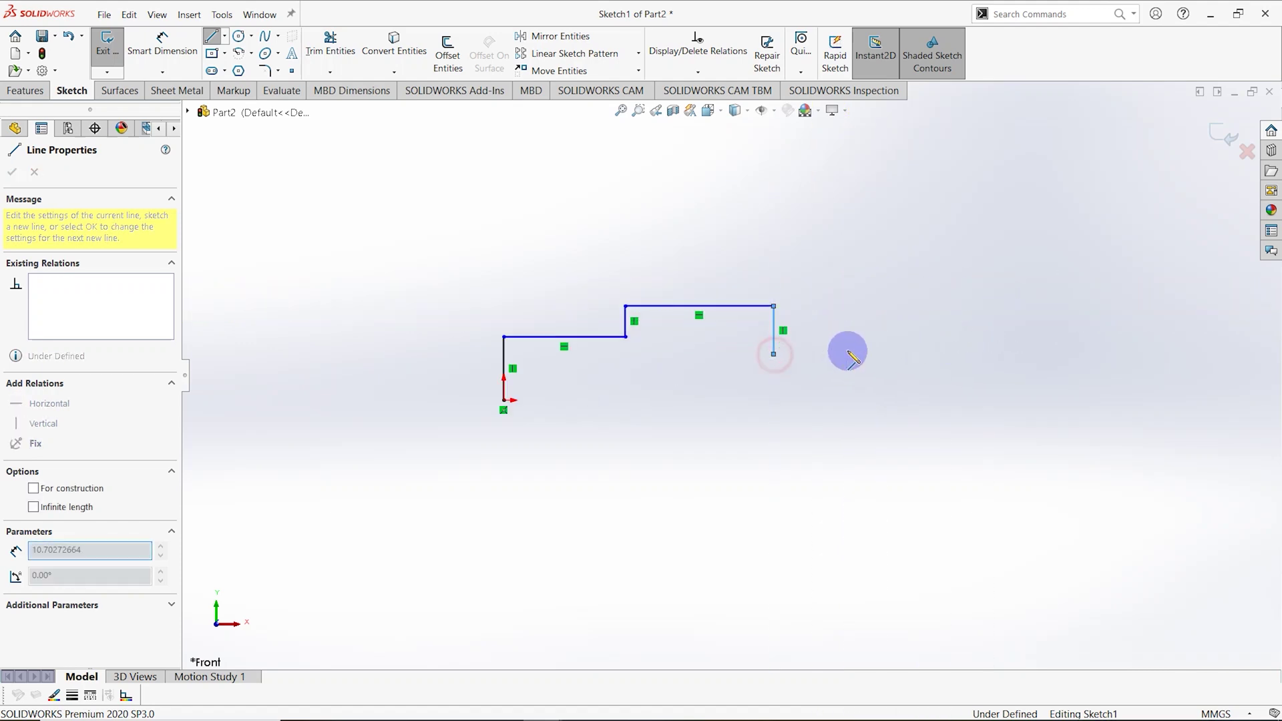
pyautogui.click(897, 355)
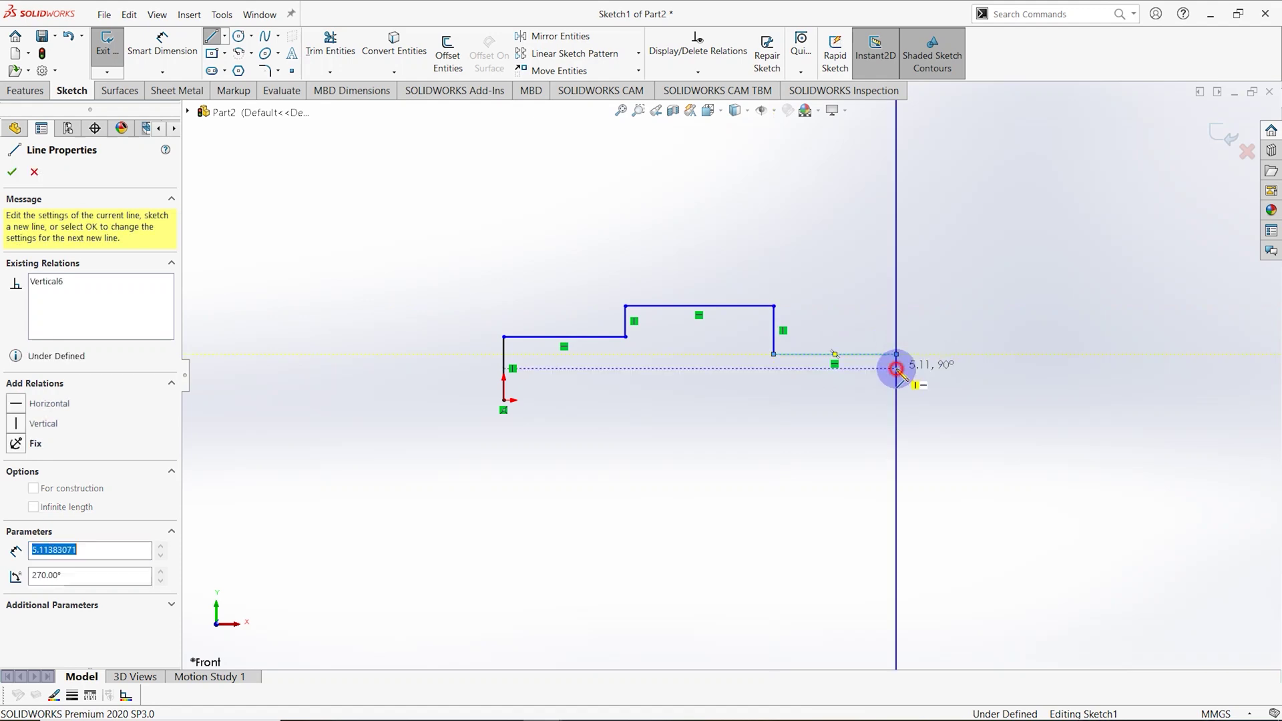
pyautogui.moveTo(962, 377); pyautogui.dragTo(978, 379)
pyautogui.click(975, 369)
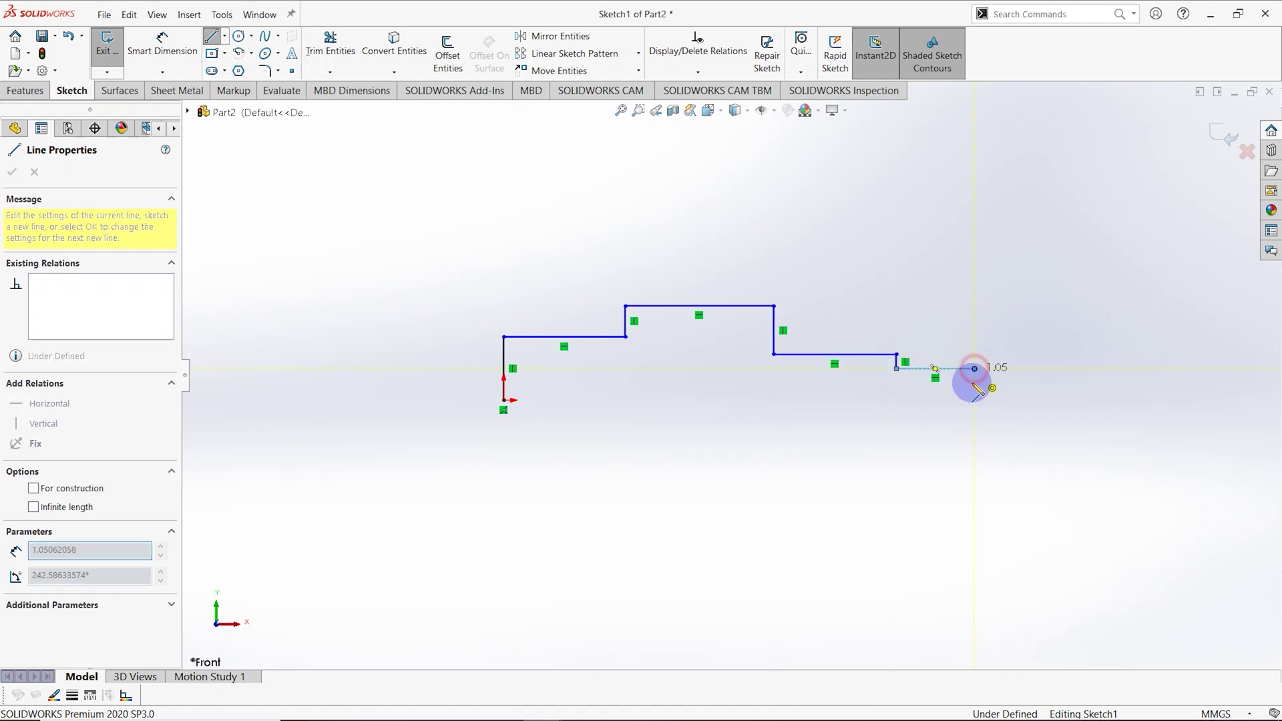
pyautogui.moveTo(974, 400); pyautogui.dragTo(512, 401)
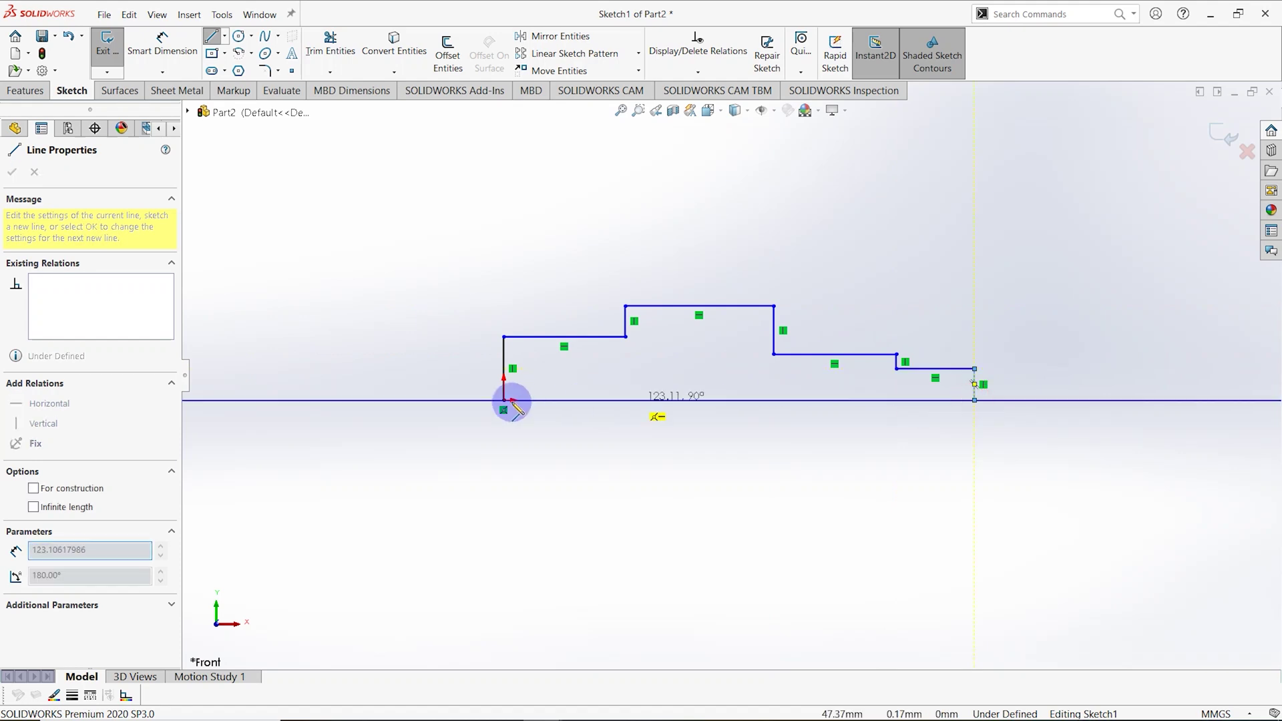
pyautogui.click(504, 401)
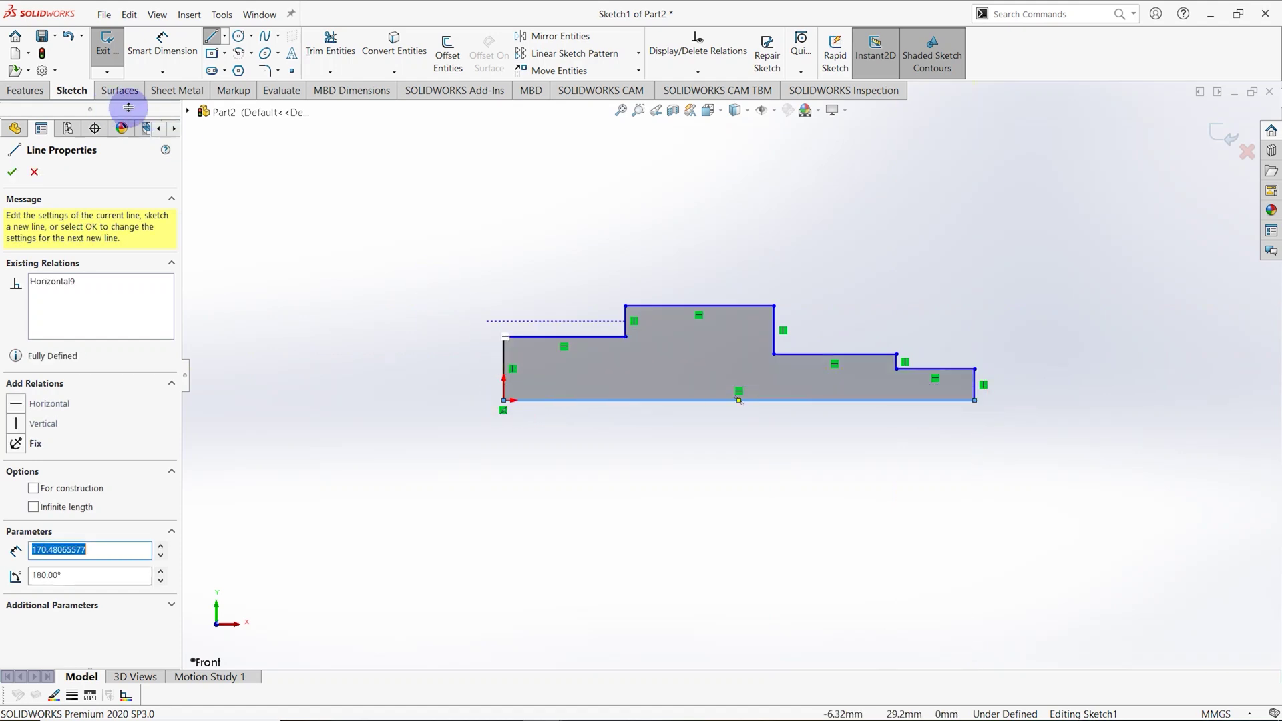
# Dimension the left edge and the third step heights to 12.5 mm each
pyautogui.click(164, 53)
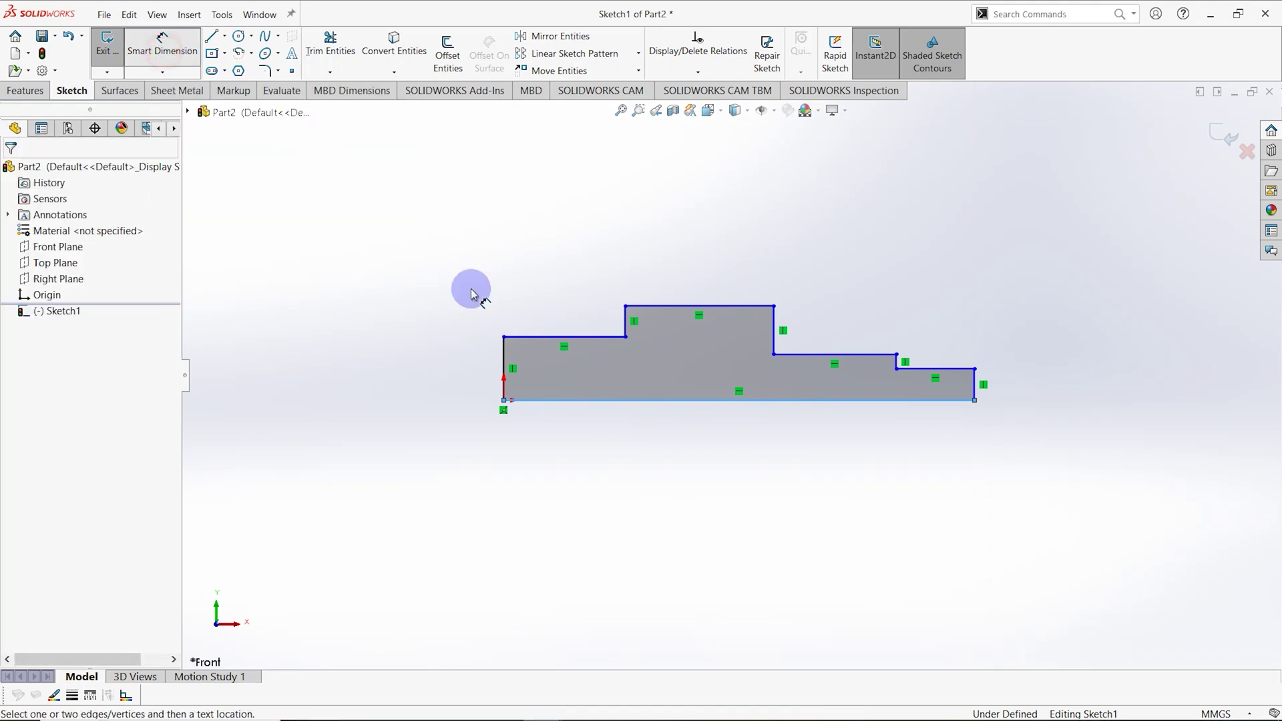
pyautogui.click(504, 359)
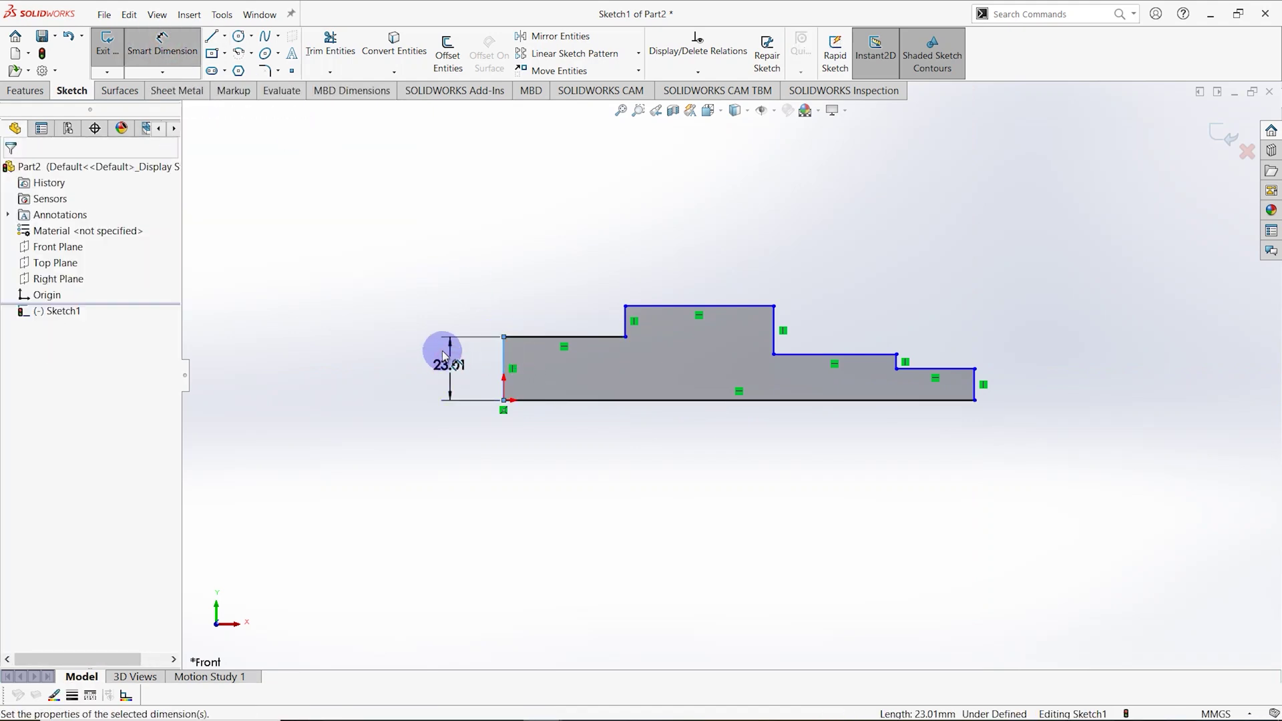
pyautogui.click(446, 354)
pyautogui.write('12.5')
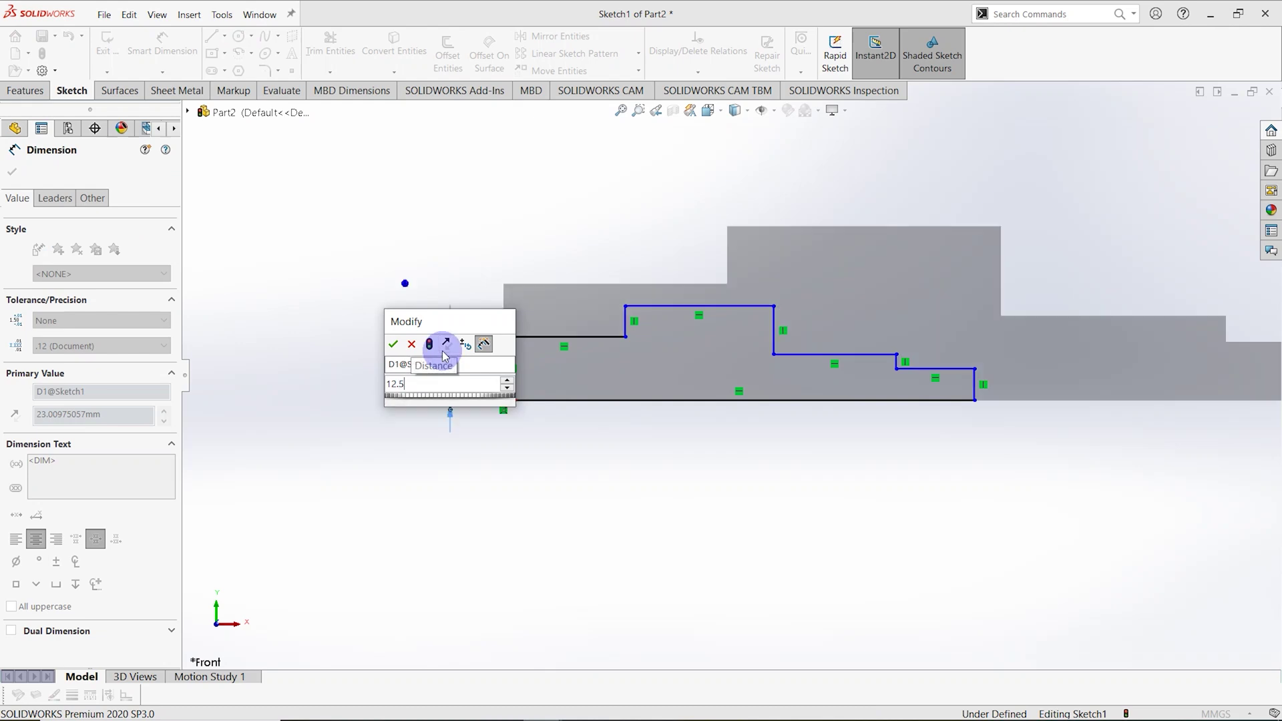
pyautogui.press('Return')
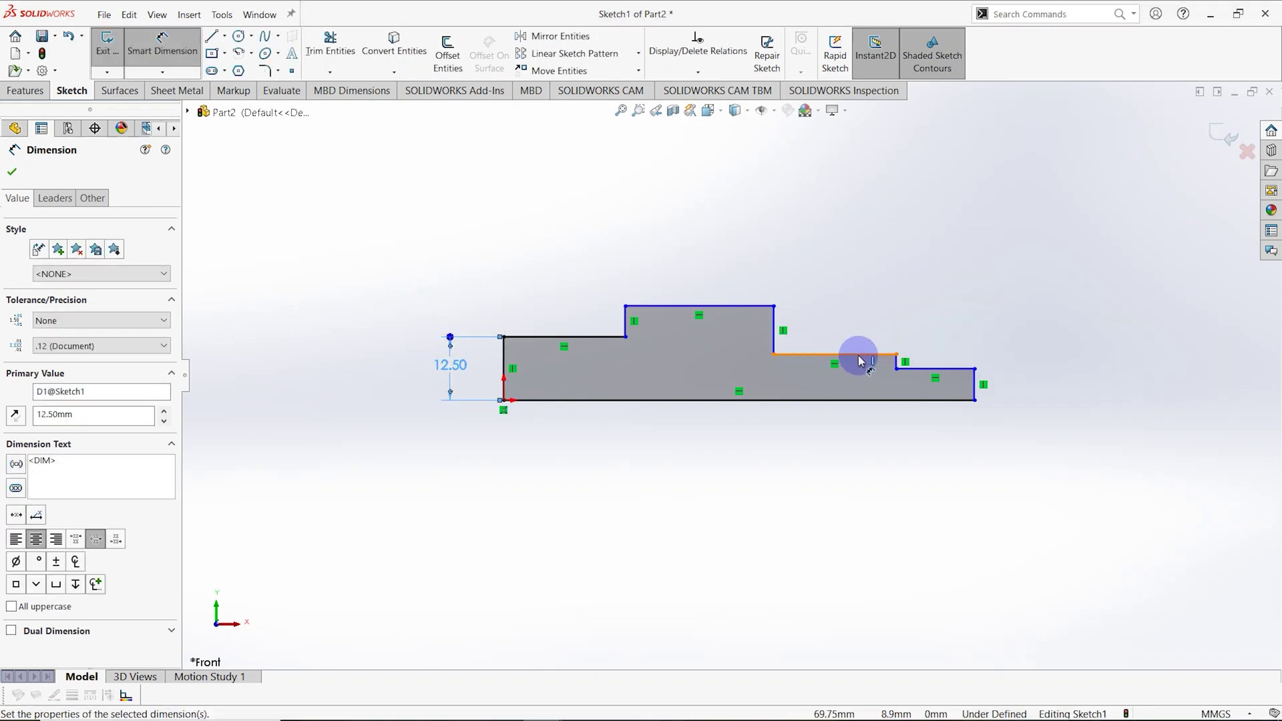
pyautogui.click(860, 399)
pyautogui.click(843, 355)
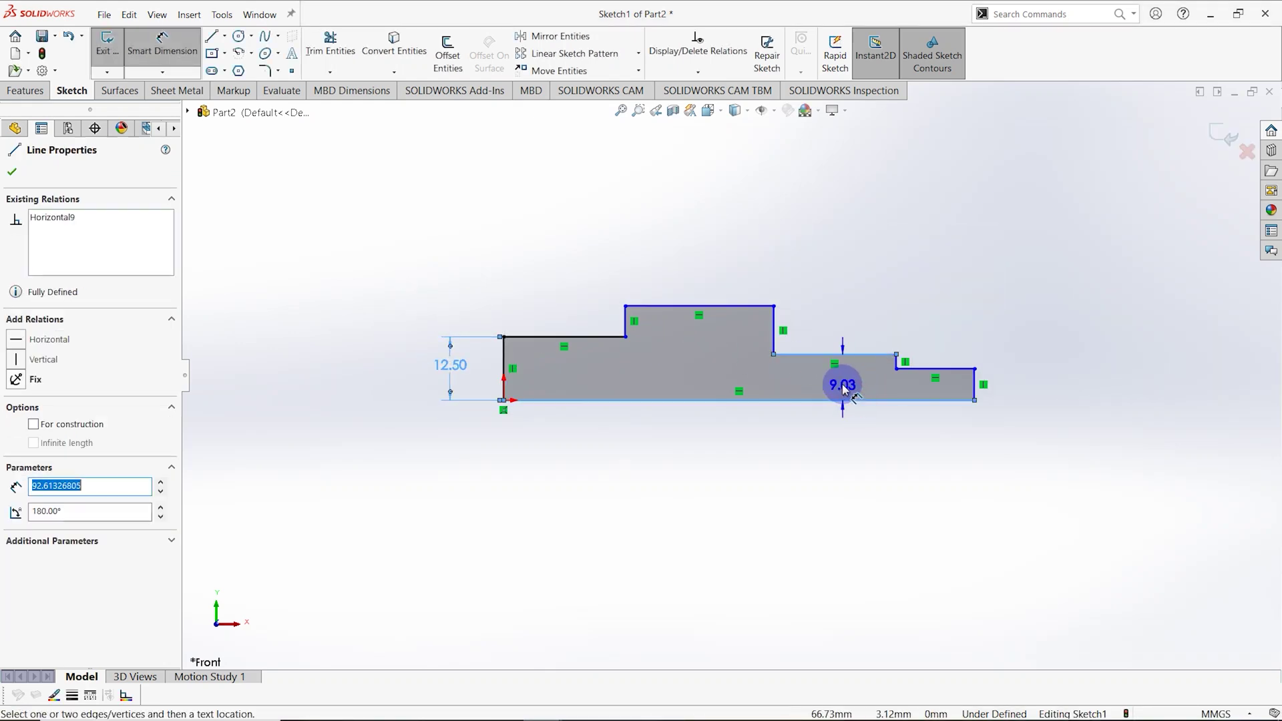
pyautogui.click(844, 388)
pyautogui.write('1')
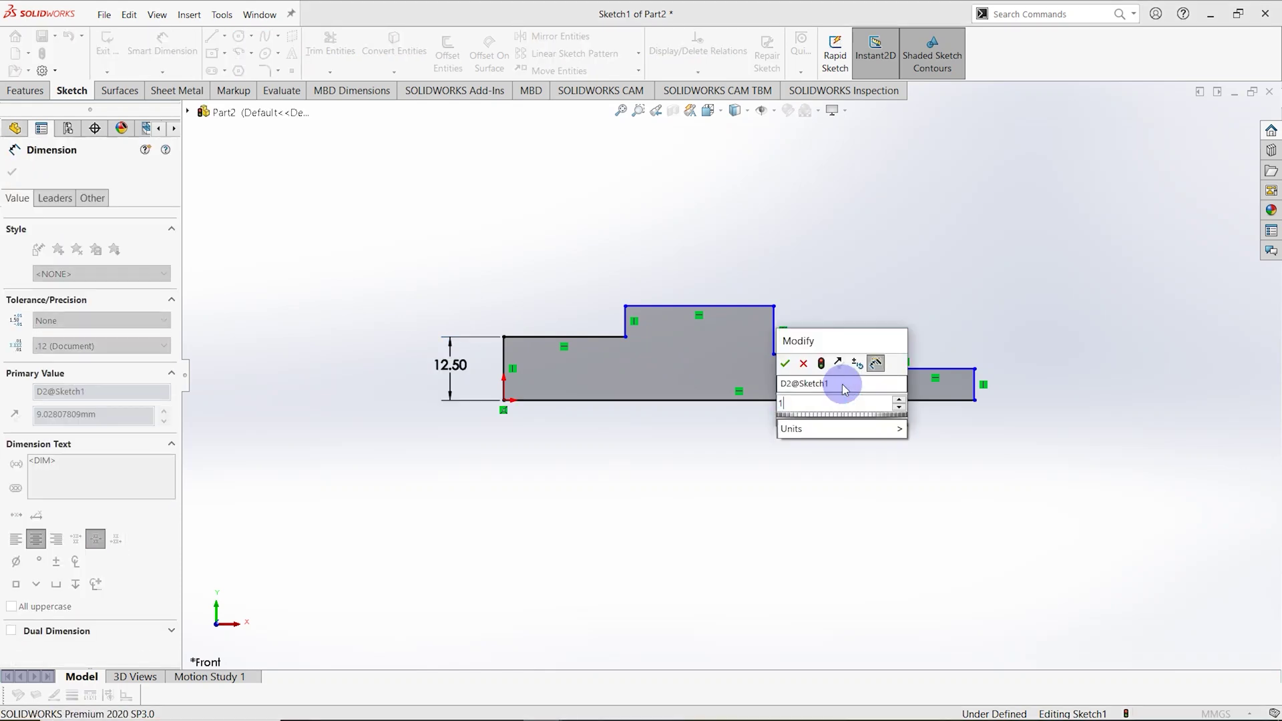
pyautogui.write('2.5')
pyautogui.press('Return')
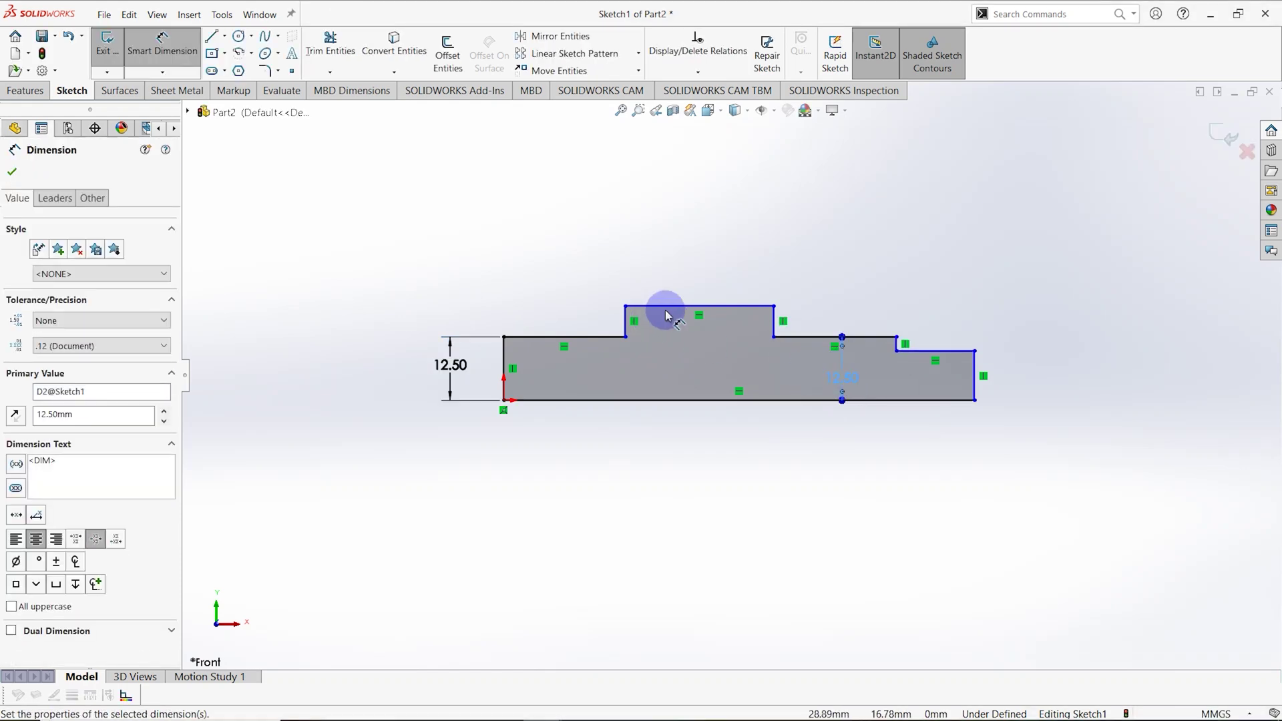
# Dimension the middle step height to 17.5 mm and the right end to 10 mm
pyautogui.click(674, 307)
pyautogui.click(682, 399)
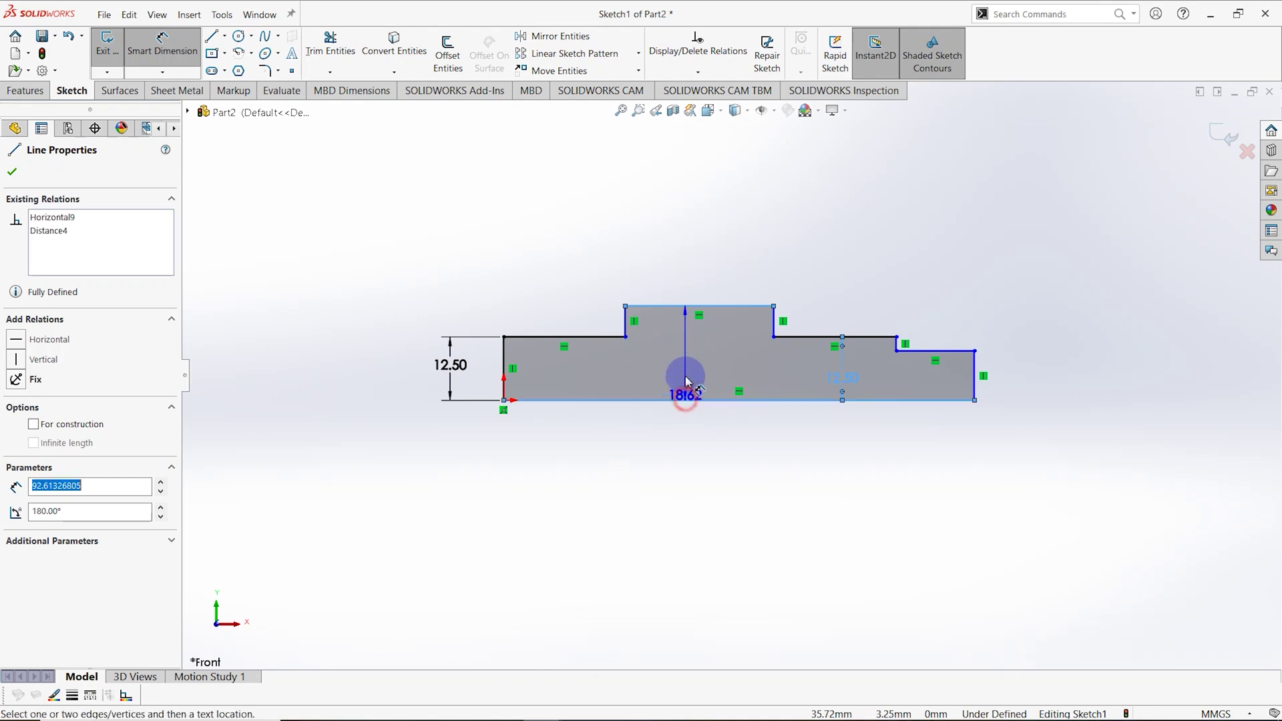
pyautogui.click(688, 371)
pyautogui.write('17.5')
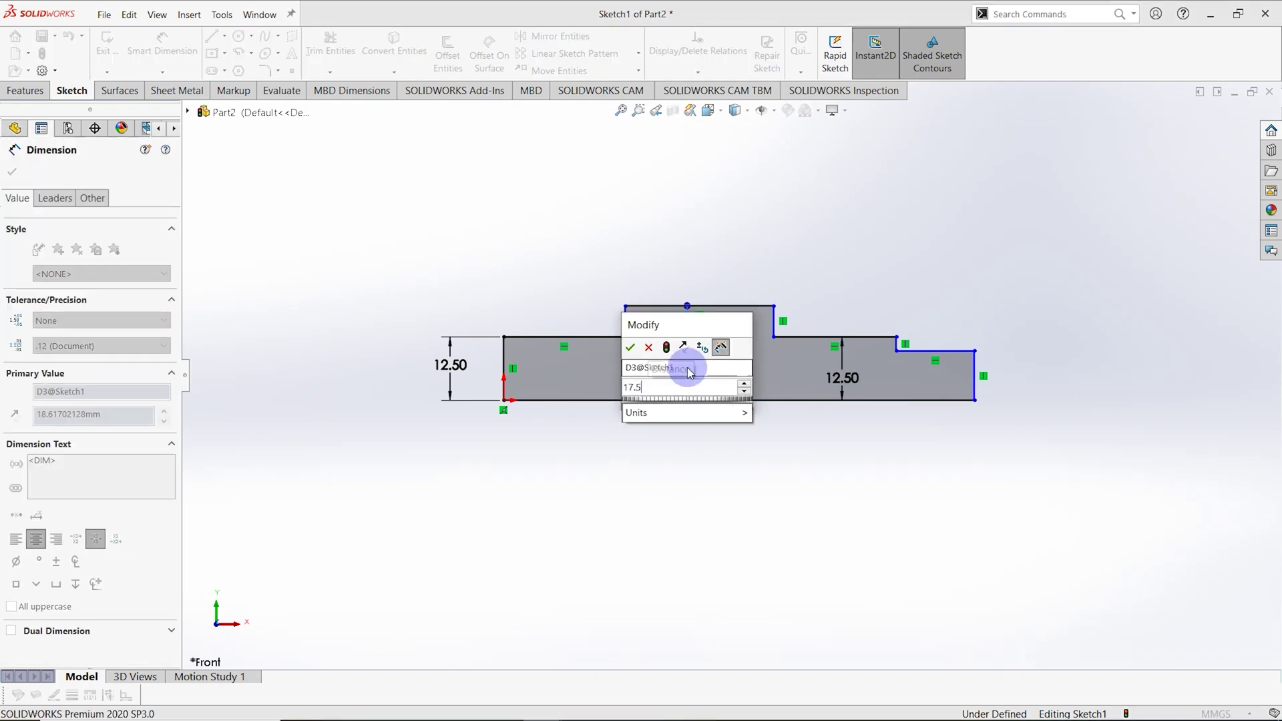
pyautogui.press('Return')
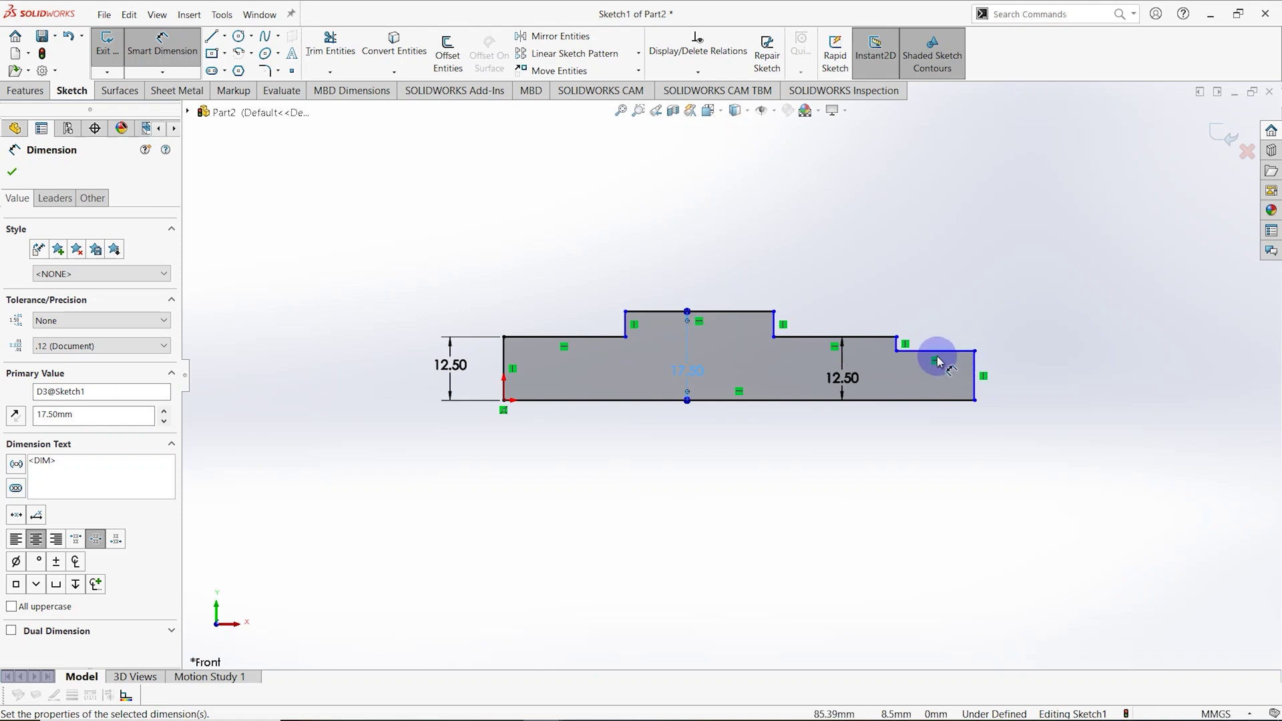
pyautogui.click(940, 352)
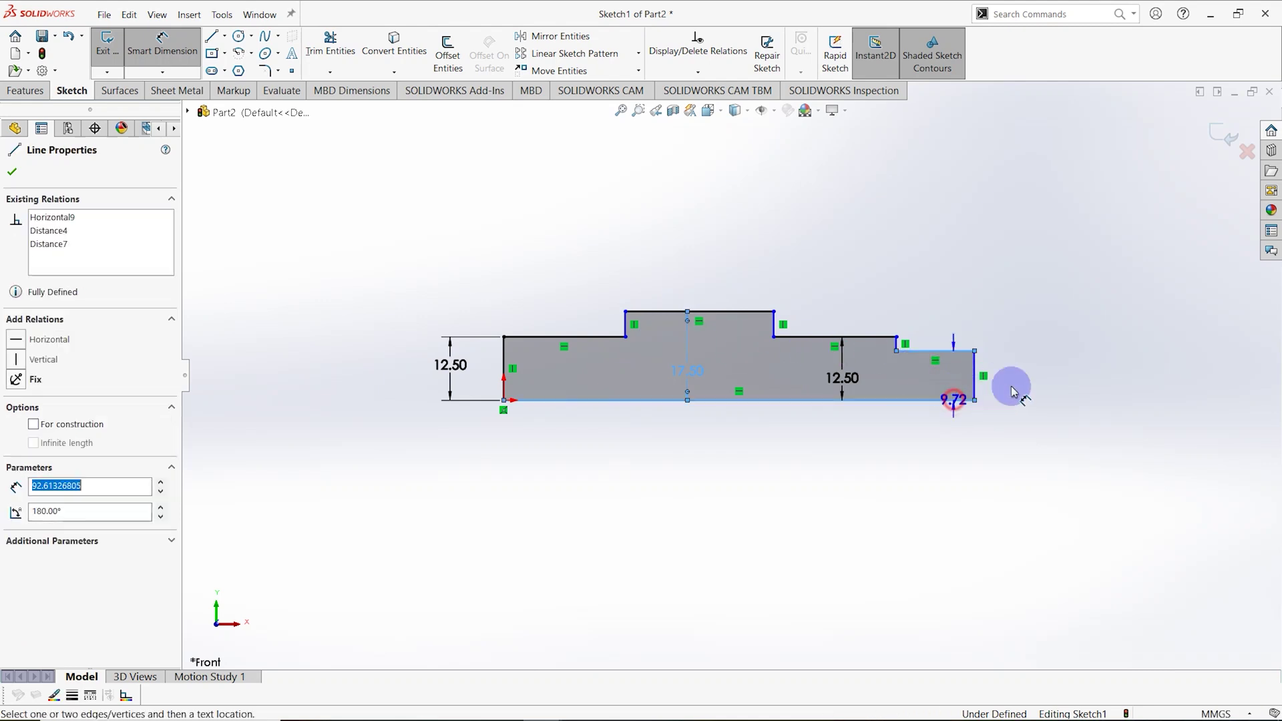
pyautogui.click(975, 378)
pyautogui.click(1039, 382)
pyautogui.write('10')
pyautogui.press('Return')
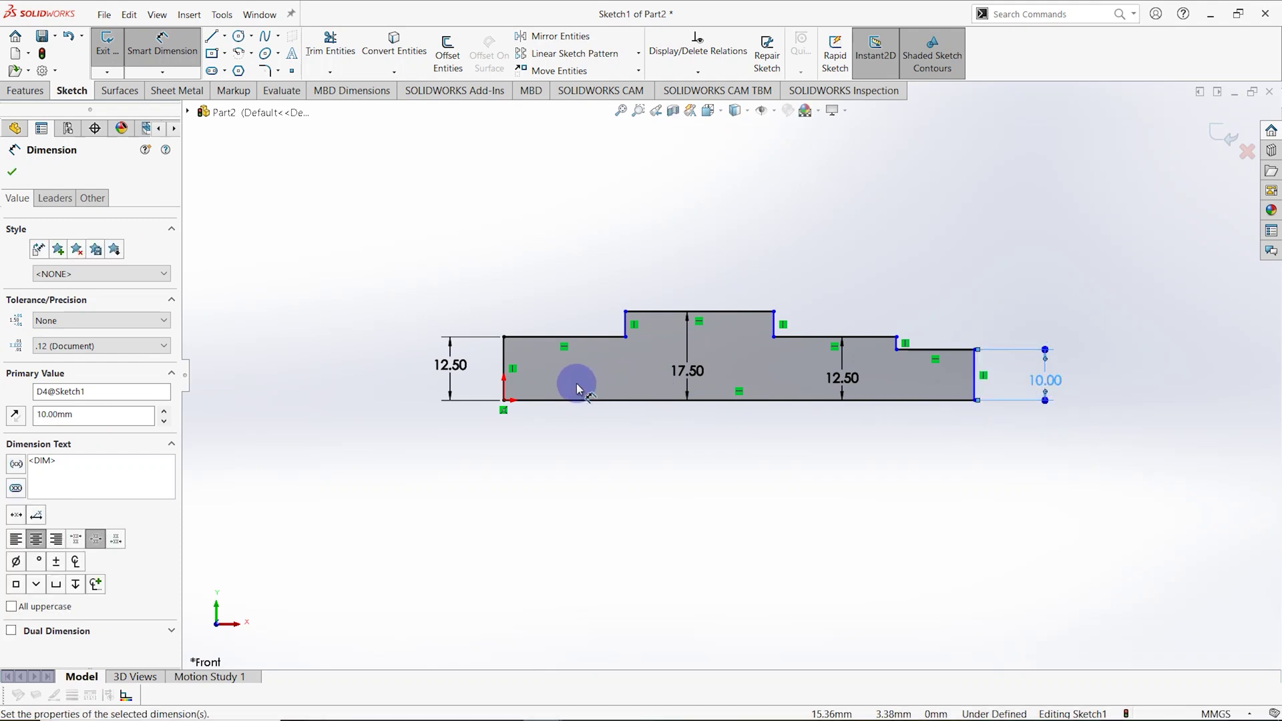
# Dimension the first step's length to 20 mm and the middle top line to 78 mm
pyautogui.click(556, 339)
pyautogui.click(554, 286)
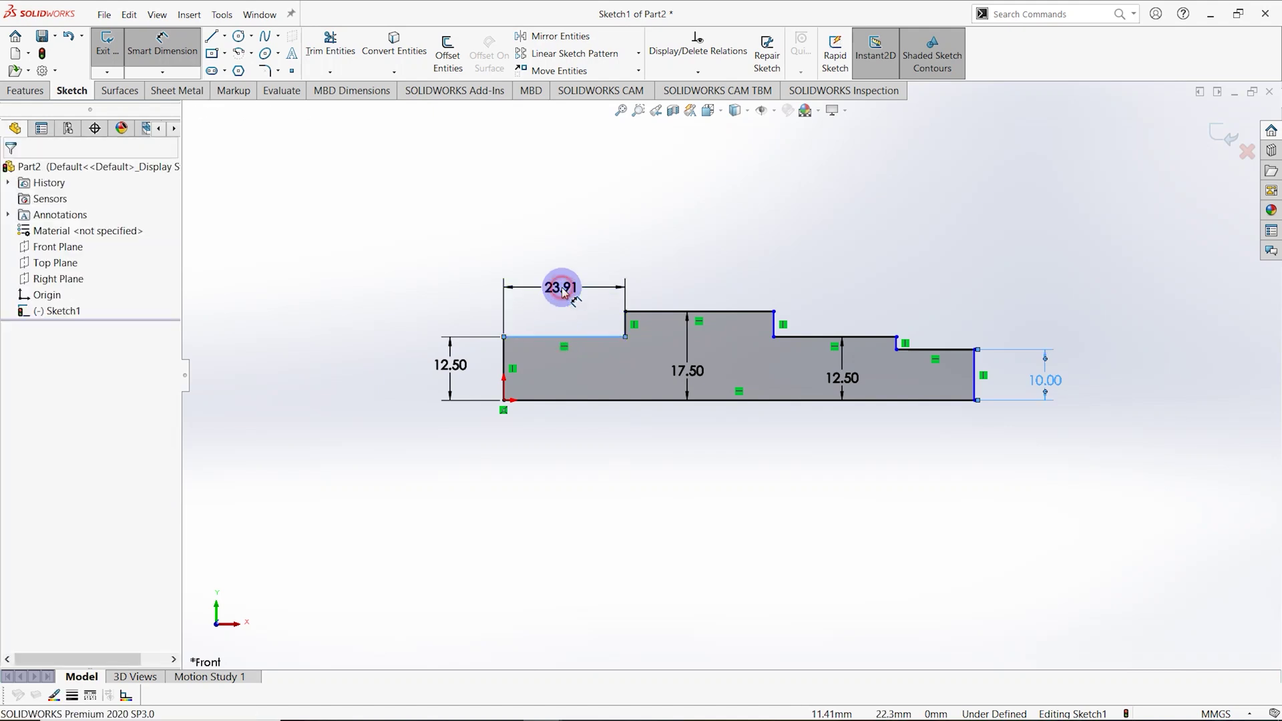
pyautogui.write('20')
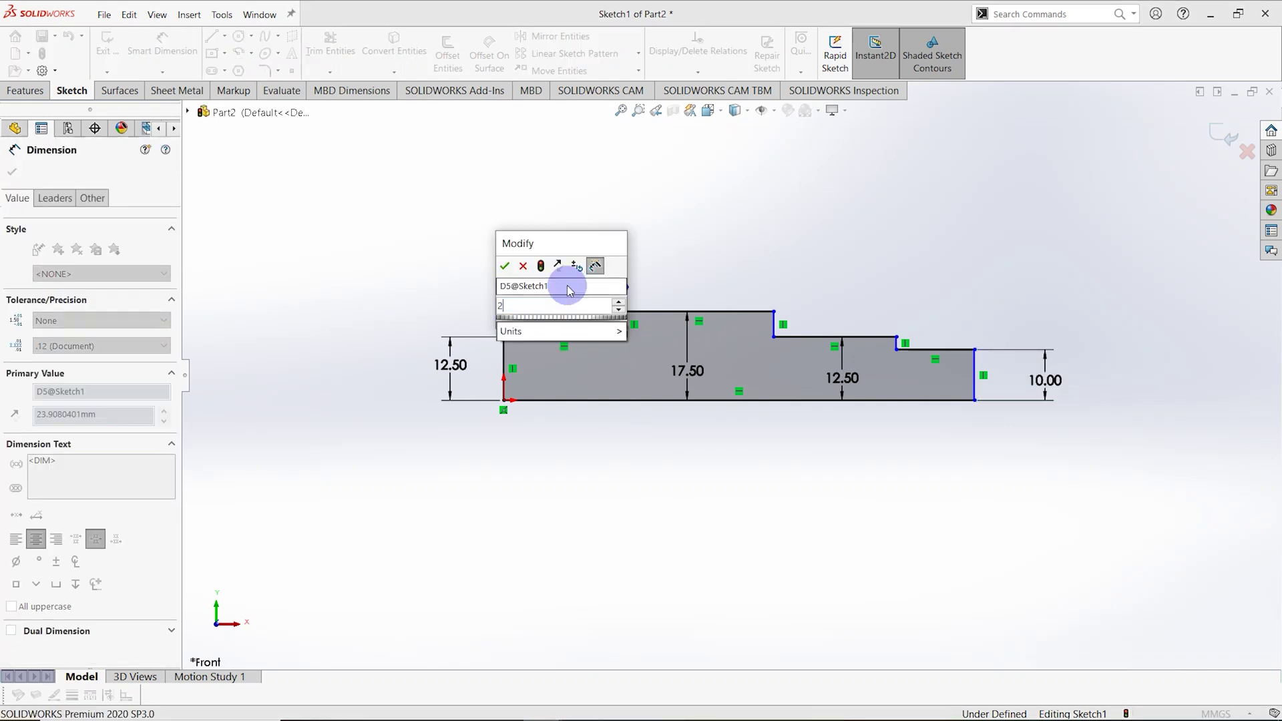
pyautogui.press('Return')
pyautogui.click(709, 317)
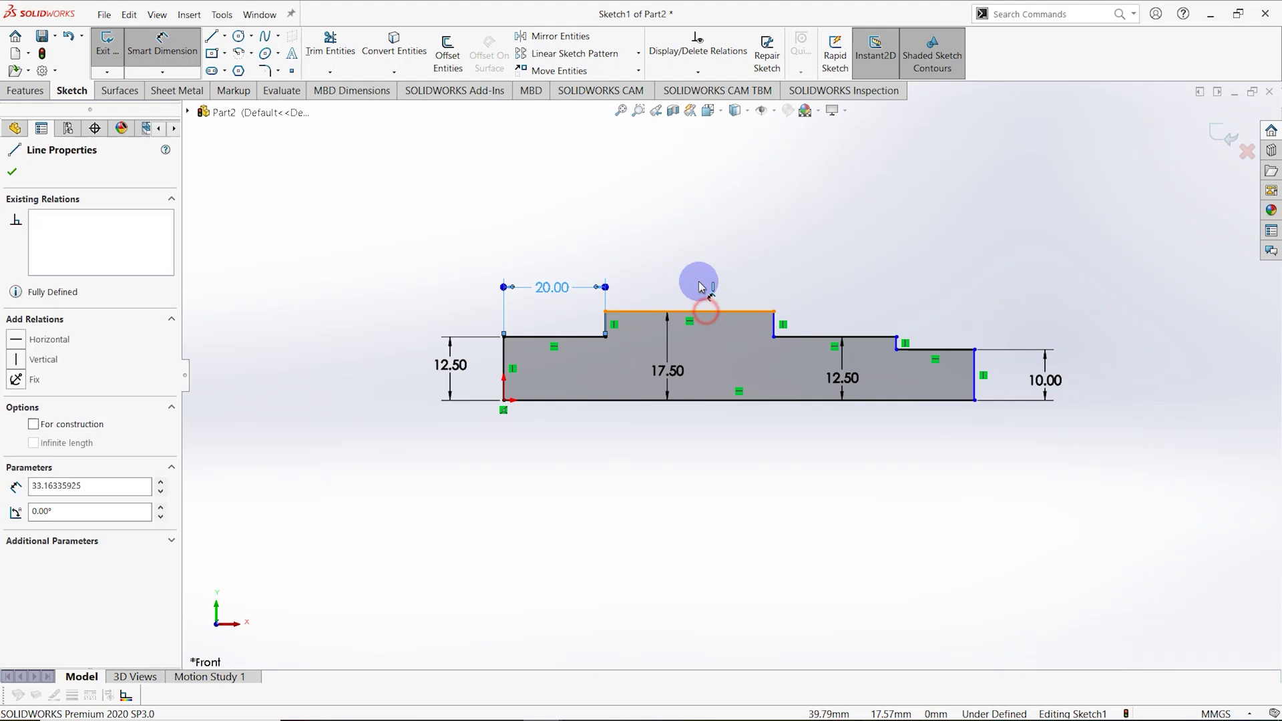
pyautogui.click(700, 274)
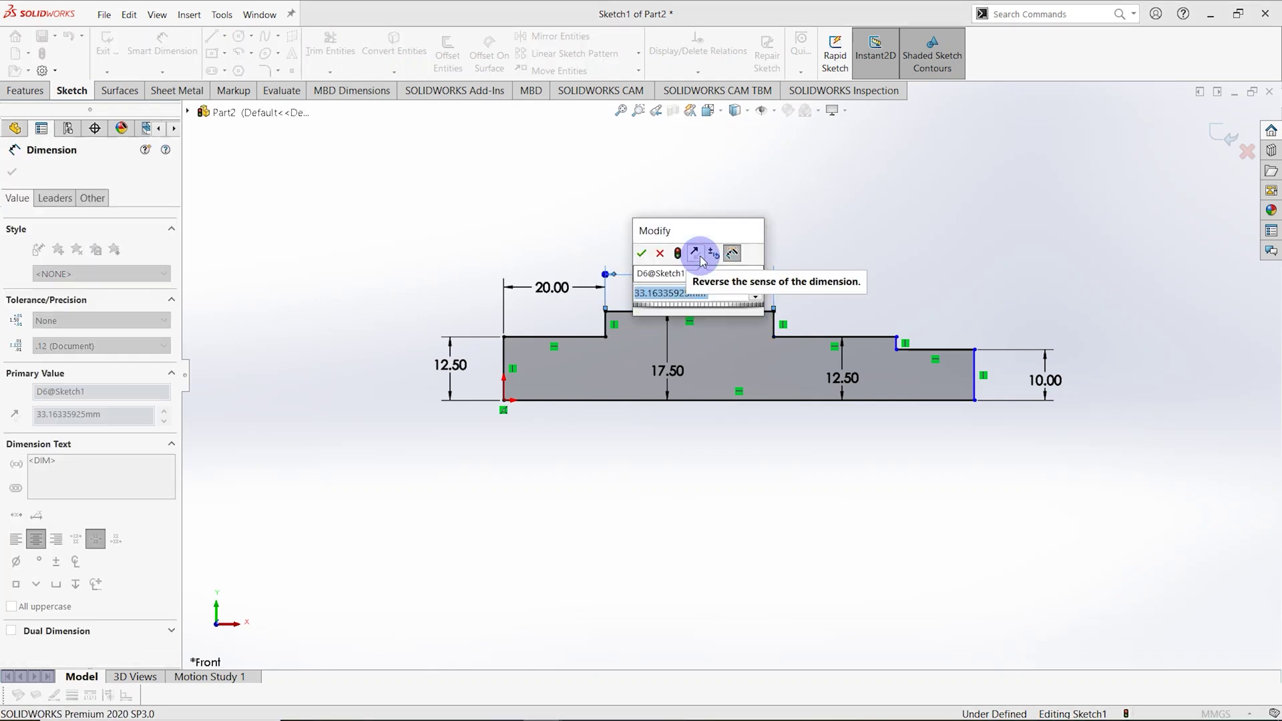
pyautogui.write('78')
pyautogui.press('Return')
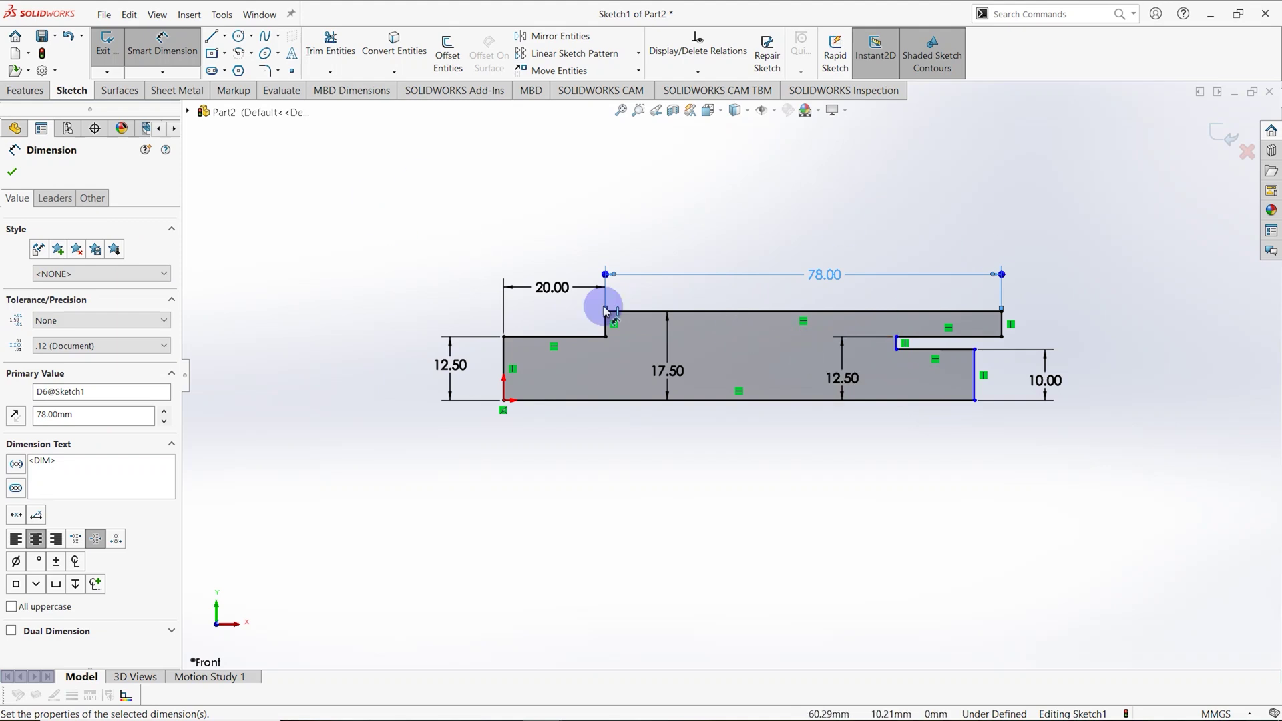
pyautogui.click(12, 172)
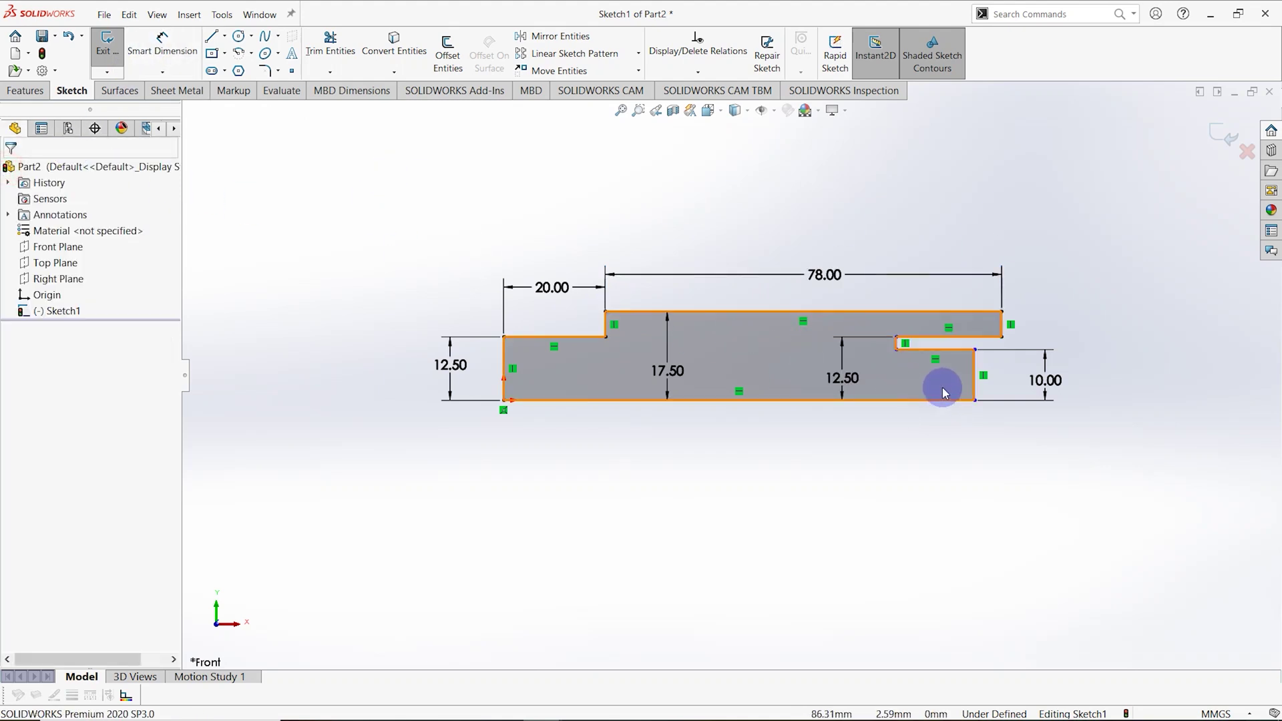
# Drag the short step line and the right end line farther right to lengthen the profile
pyautogui.scroll(-5, 841, 325)
pyautogui.moveTo(839, 337); pyautogui.dragTo(1137, 322)
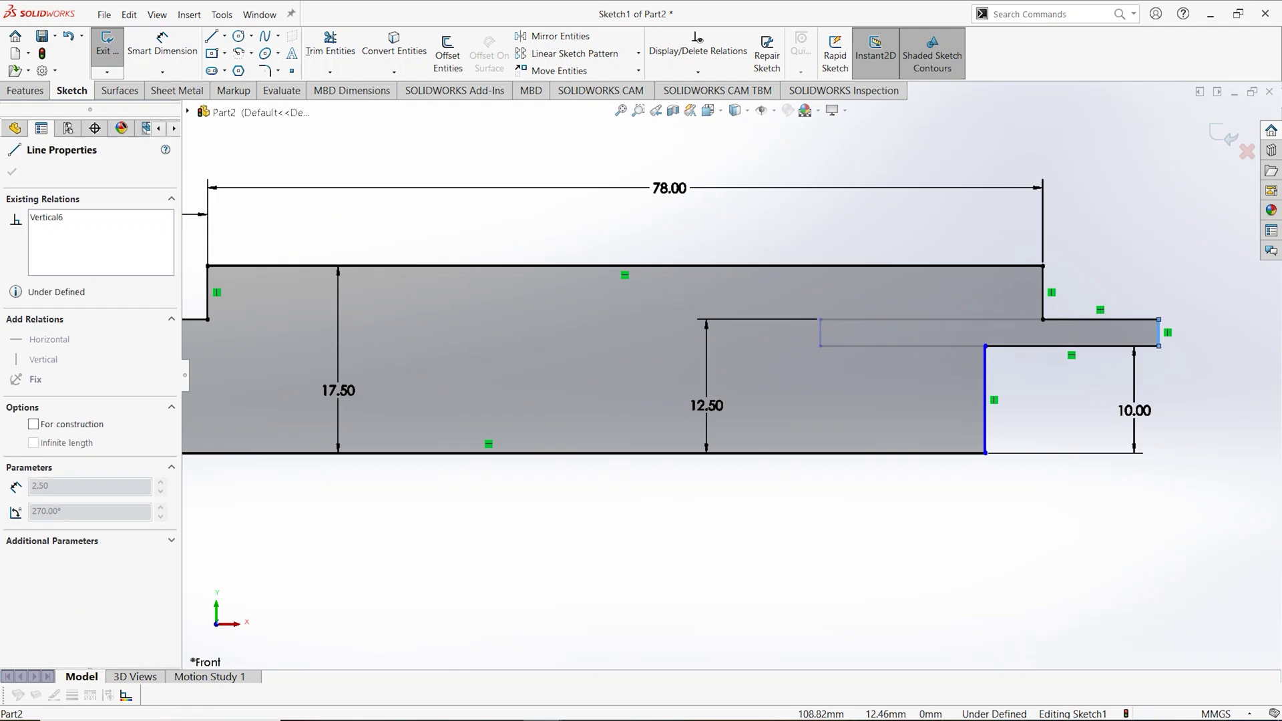
pyautogui.press('z')
pyautogui.moveTo(913, 392); pyautogui.dragTo(1167, 403)
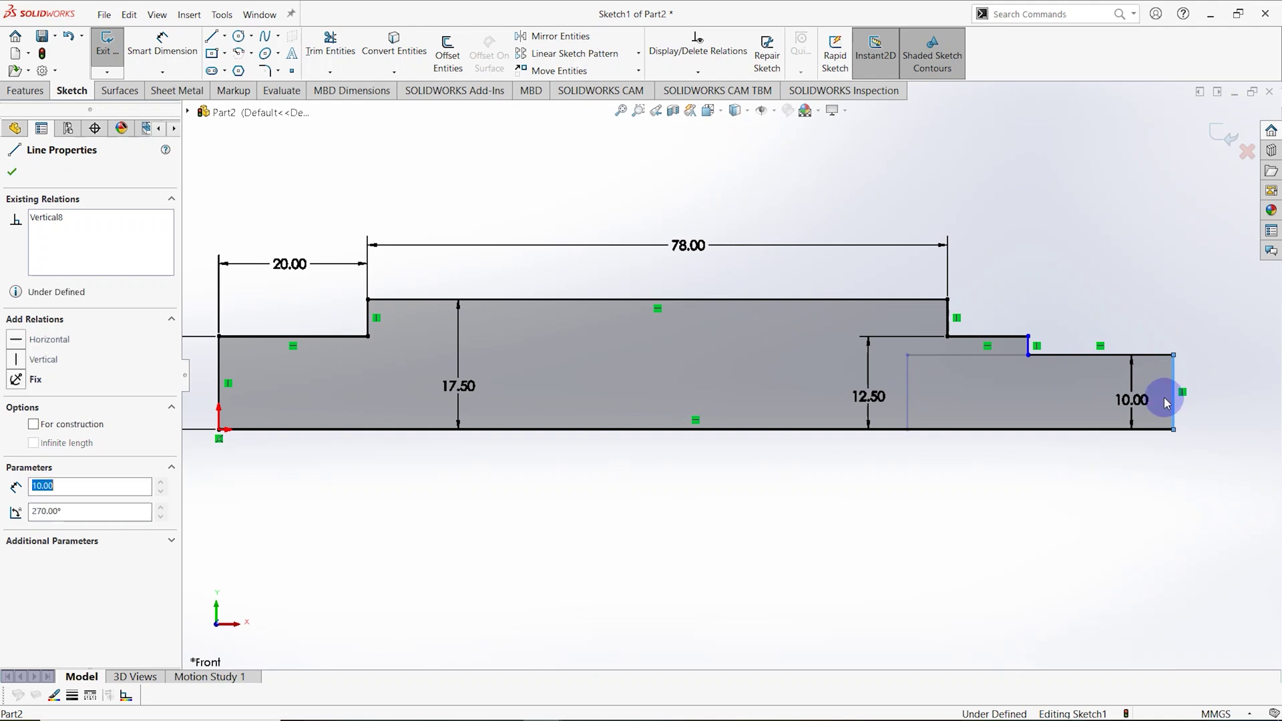
pyautogui.press('z')
pyautogui.scroll(-2, 826, 414)
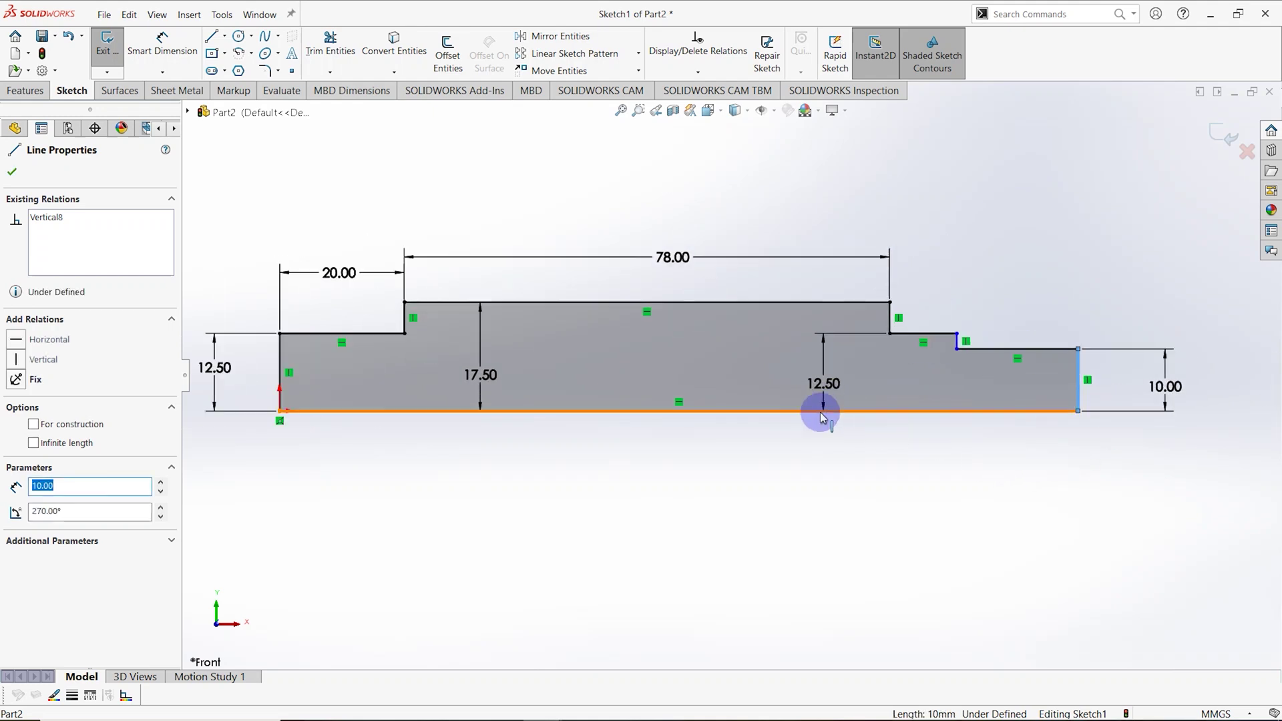
# Dimension the short step edge to 20 mm and the final section to 71 mm, fully defining Sketch1
pyautogui.click(164, 42)
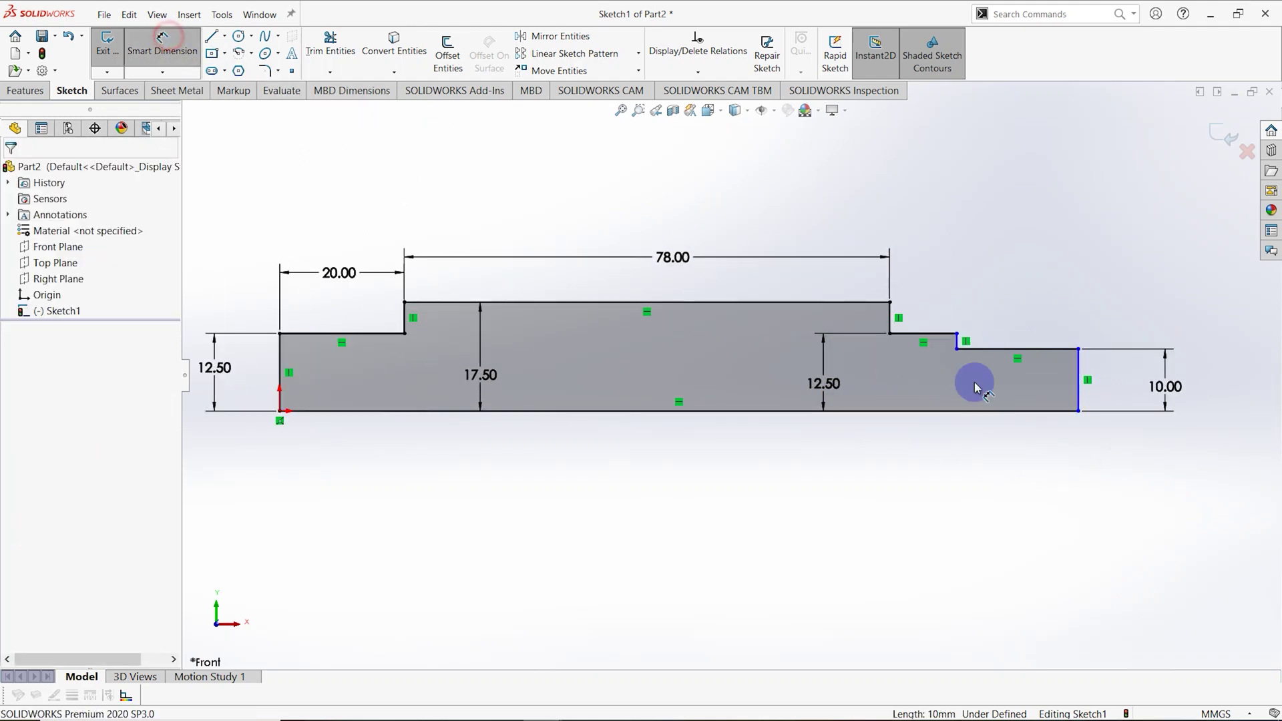
pyautogui.click(941, 329)
pyautogui.click(926, 338)
pyautogui.click(925, 300)
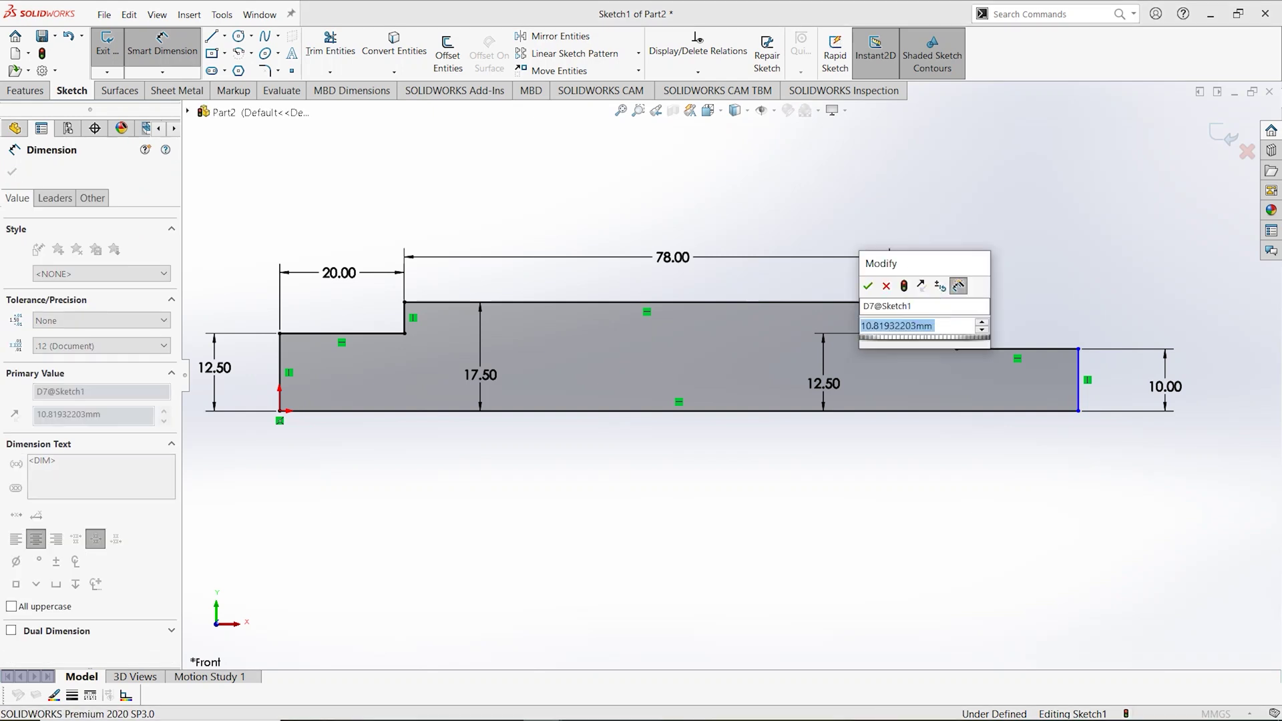
pyautogui.write('20')
pyautogui.press('Return')
pyautogui.click(1054, 350)
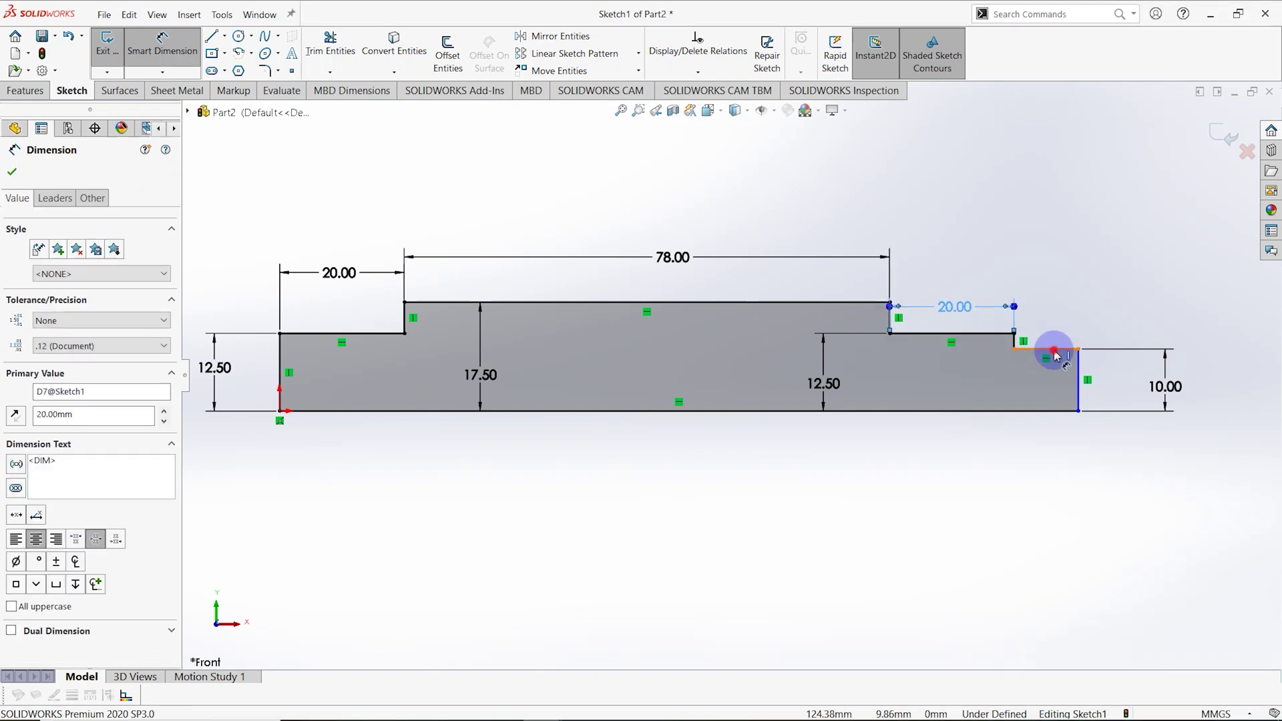
pyautogui.click(1054, 280)
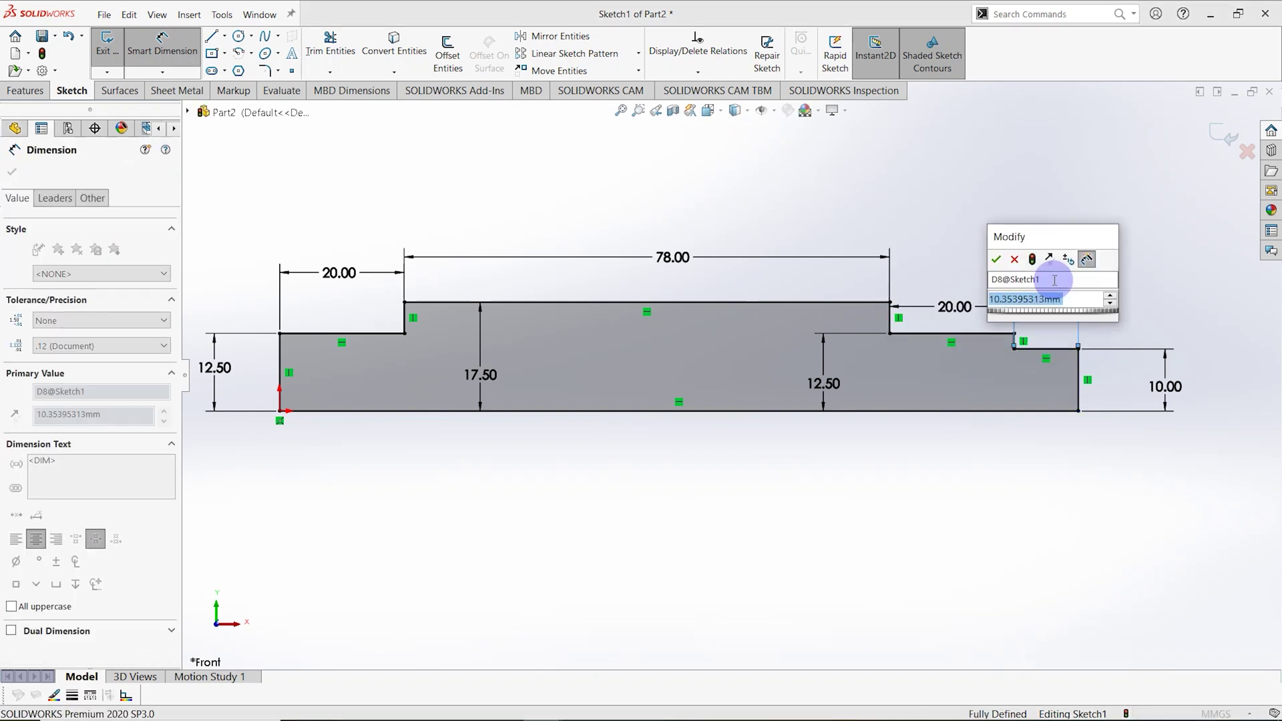
pyautogui.write('71')
pyautogui.press('Return')
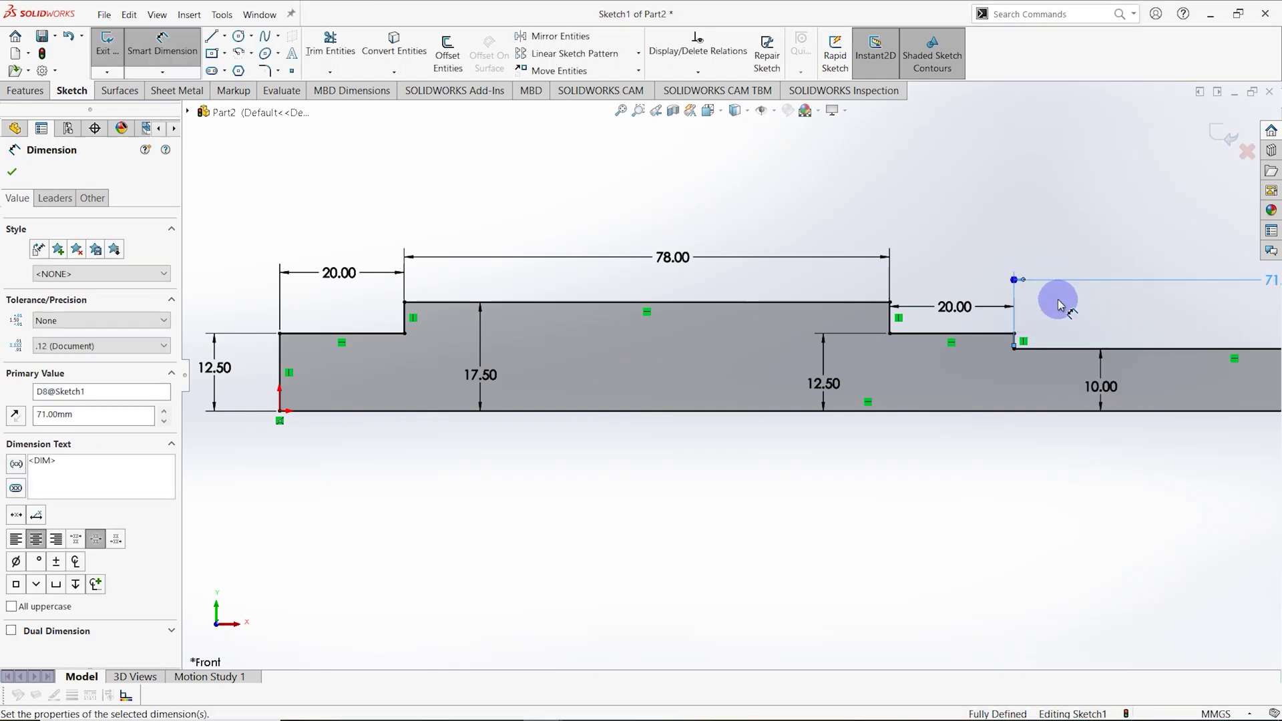
pyautogui.scroll(-2, 902, 411)
pyautogui.click(1046, 451)
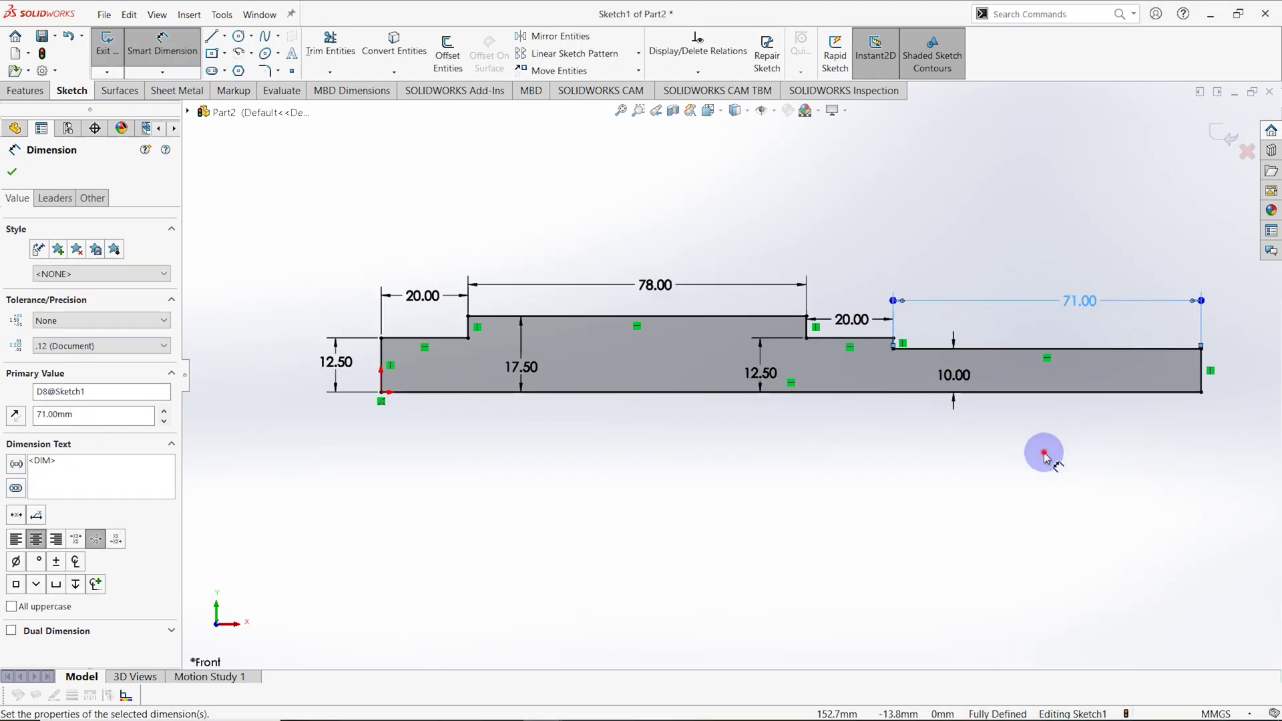
pyautogui.click(162, 49)
# Revolve Sketch1 360° around the bottom line, Line10, into a solid stepped shaft
pyautogui.click(39, 92)
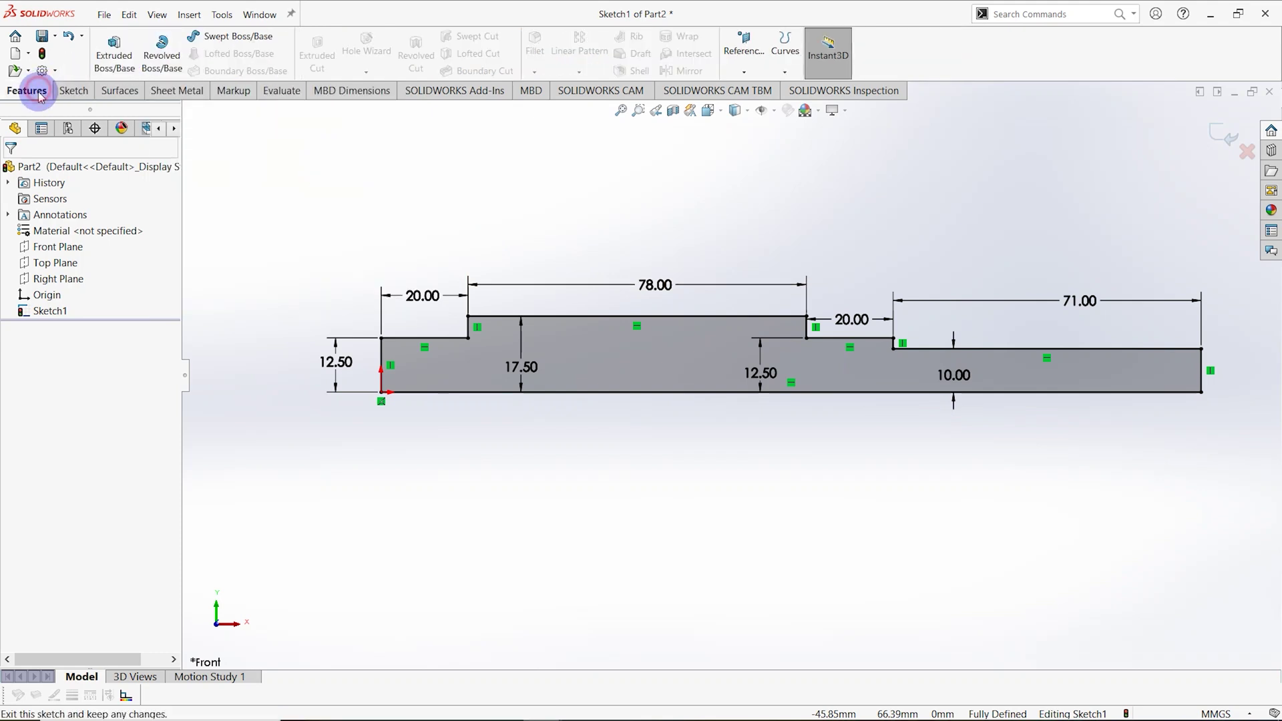
pyautogui.click(159, 56)
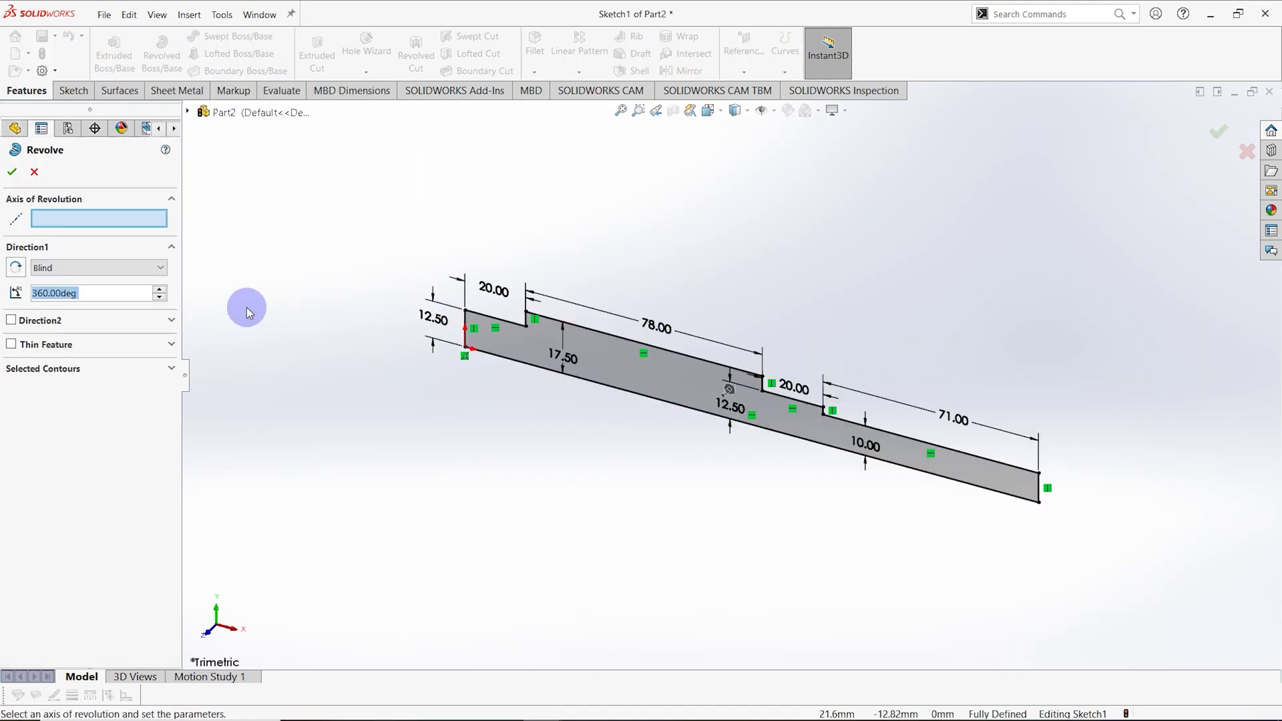
pyautogui.click(82, 223)
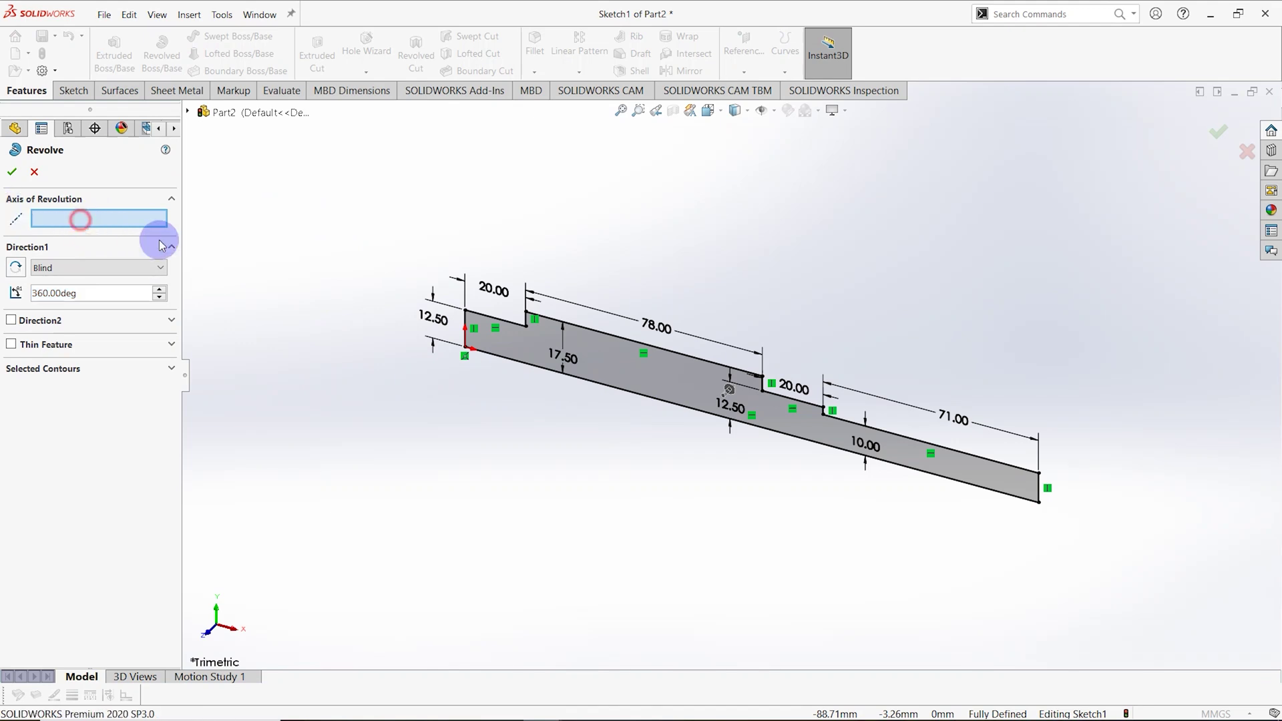
pyautogui.click(617, 390)
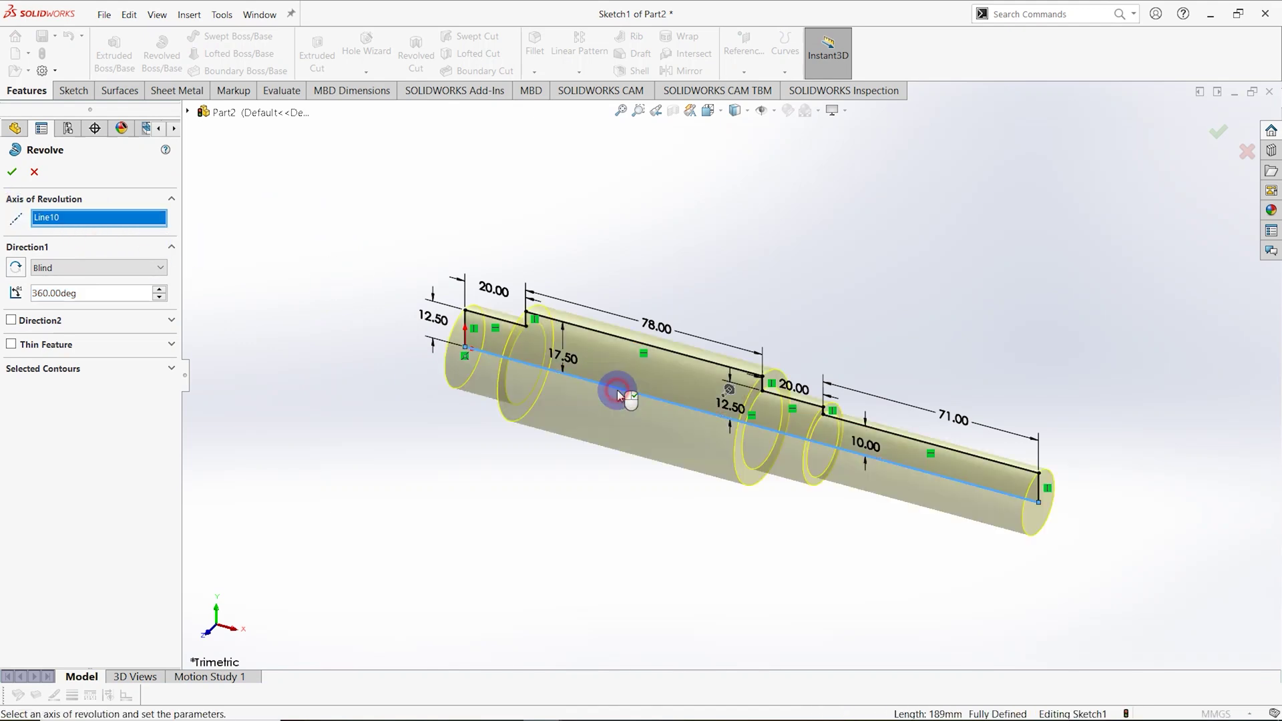
pyautogui.moveTo(621, 414); pyautogui.dragTo(625, 351, button='middle')
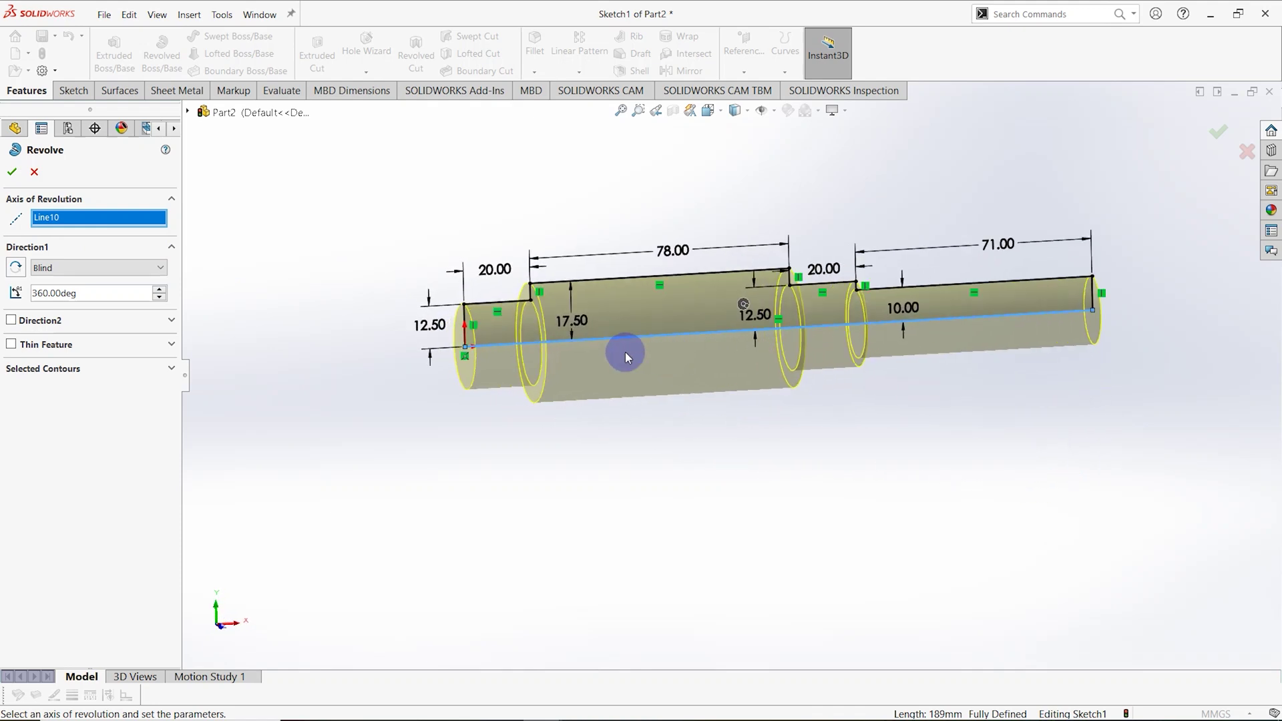
pyautogui.click(12, 173)
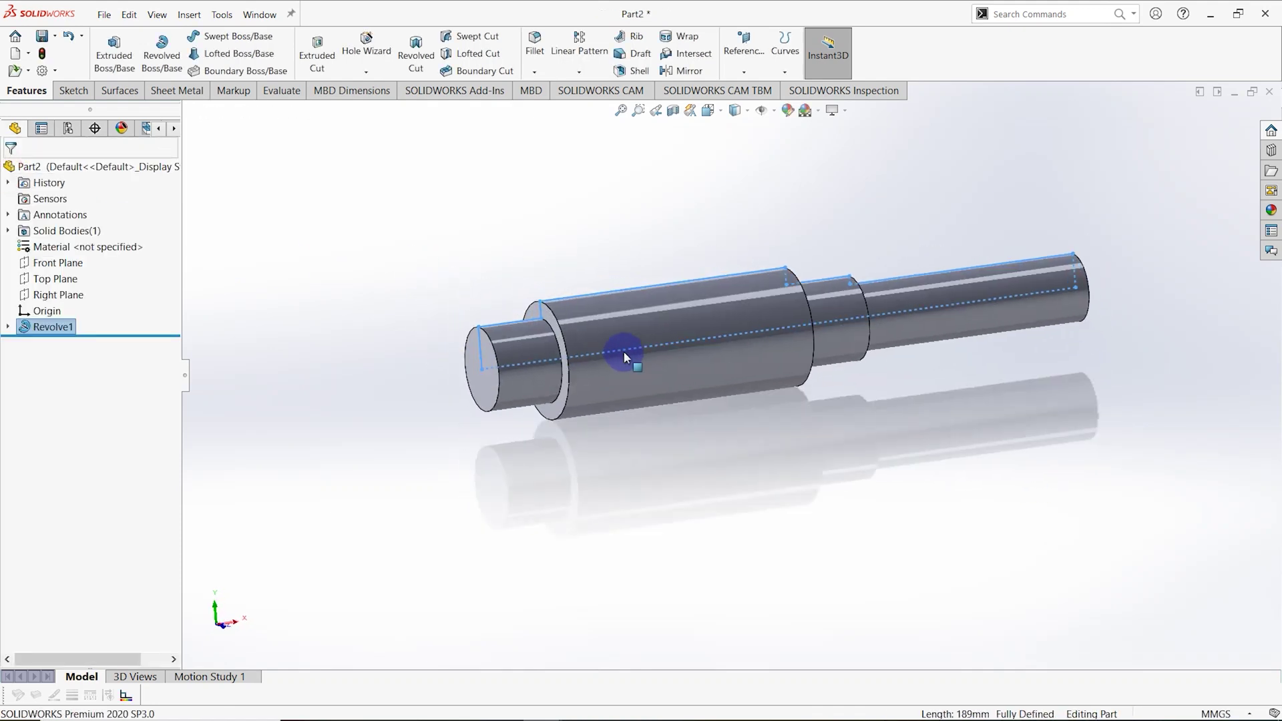
# Start a chamfer and select the five circular end and shoulder edges
pyautogui.click(535, 71)
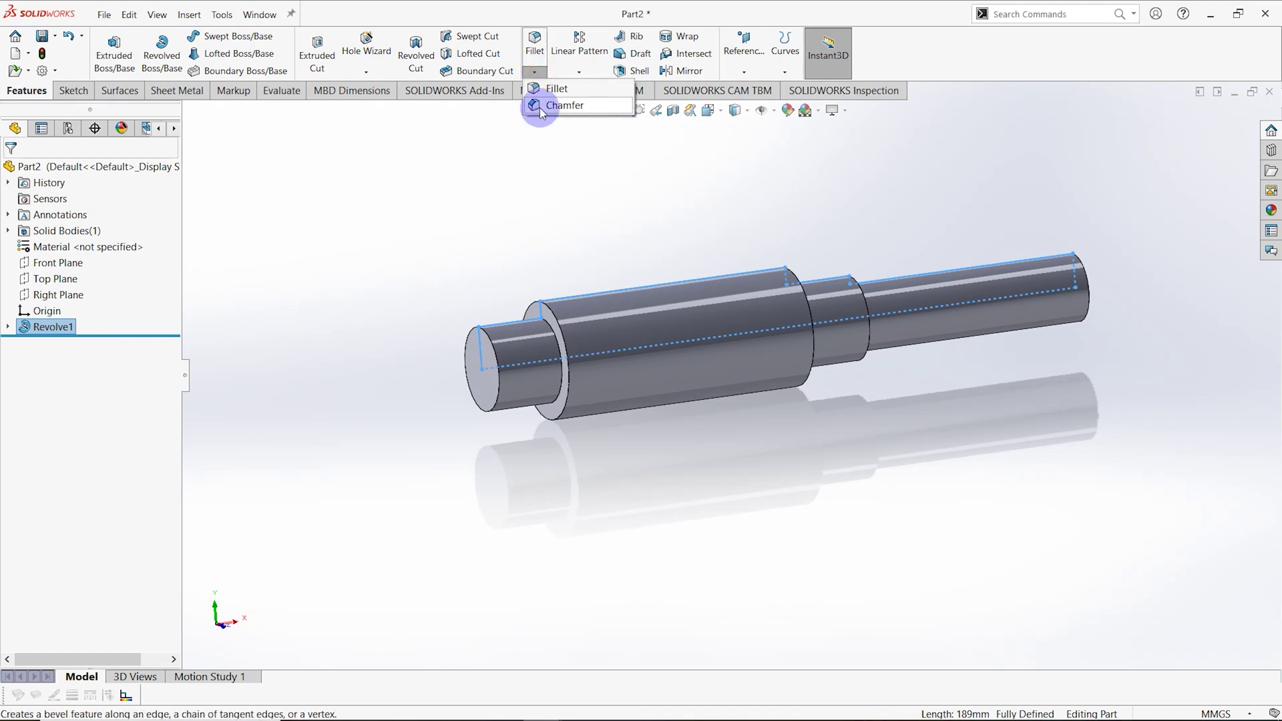
pyautogui.click(557, 105)
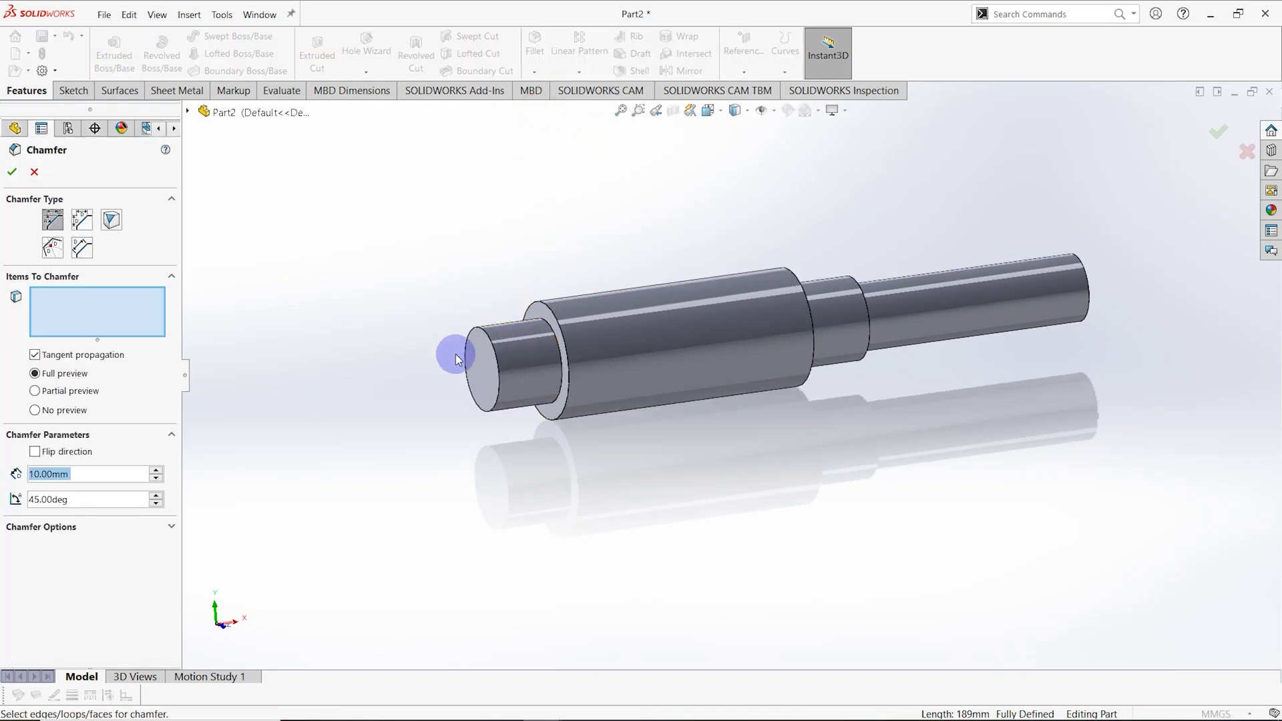
pyautogui.scroll(-2, 456, 359)
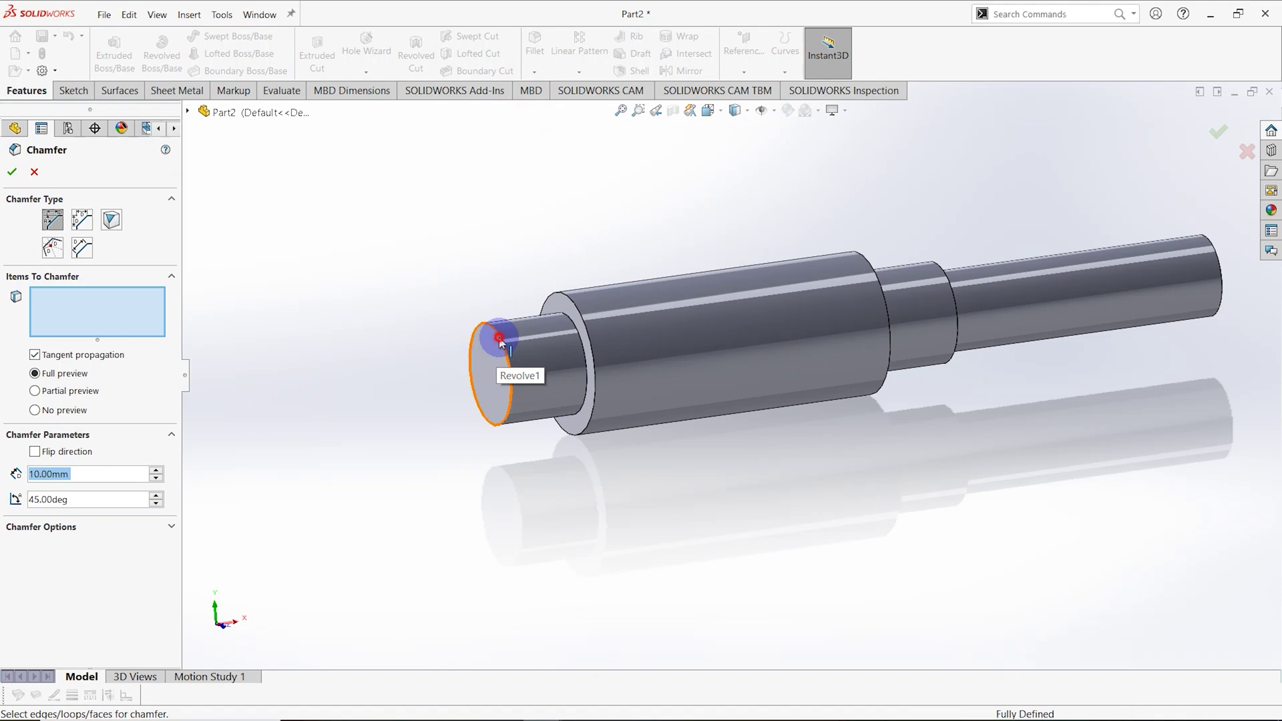
pyautogui.click(499, 338)
pyautogui.click(571, 298)
pyautogui.moveTo(704, 392); pyautogui.dragTo(888, 307, button='middle')
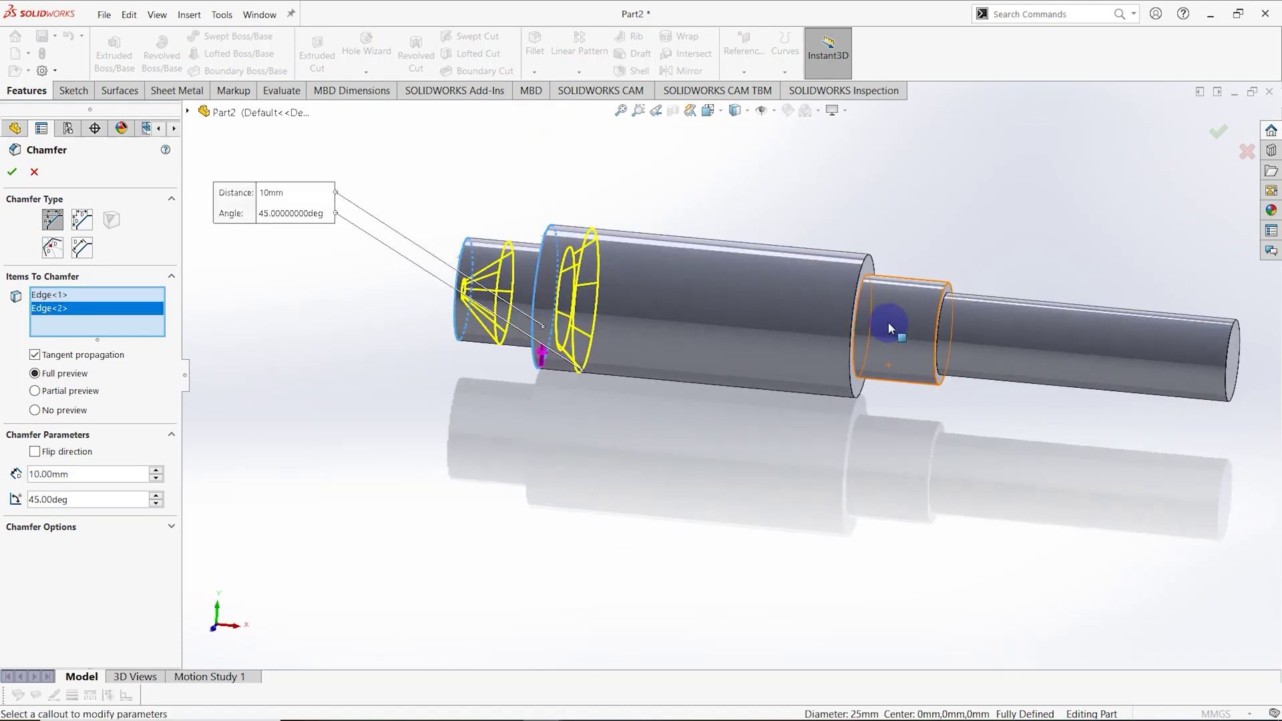
pyautogui.click(866, 262)
pyautogui.click(947, 288)
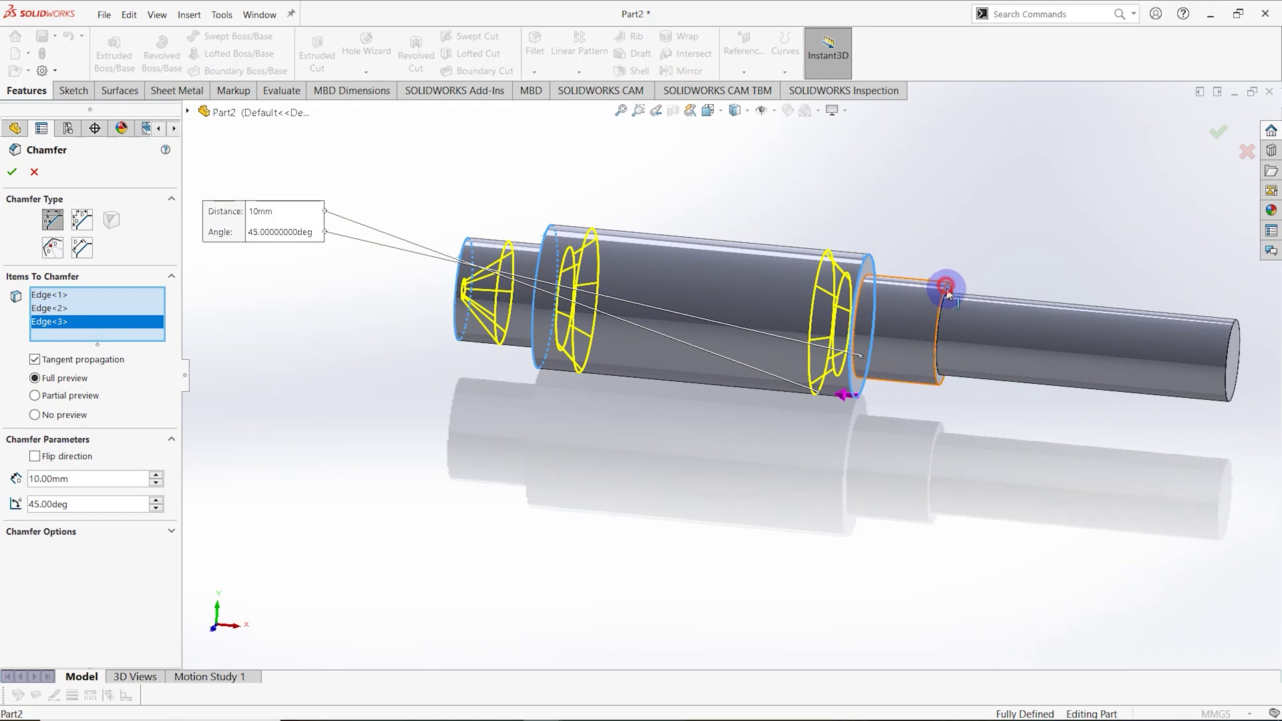
pyautogui.click(1232, 342)
pyautogui.scroll(3, 731, 377)
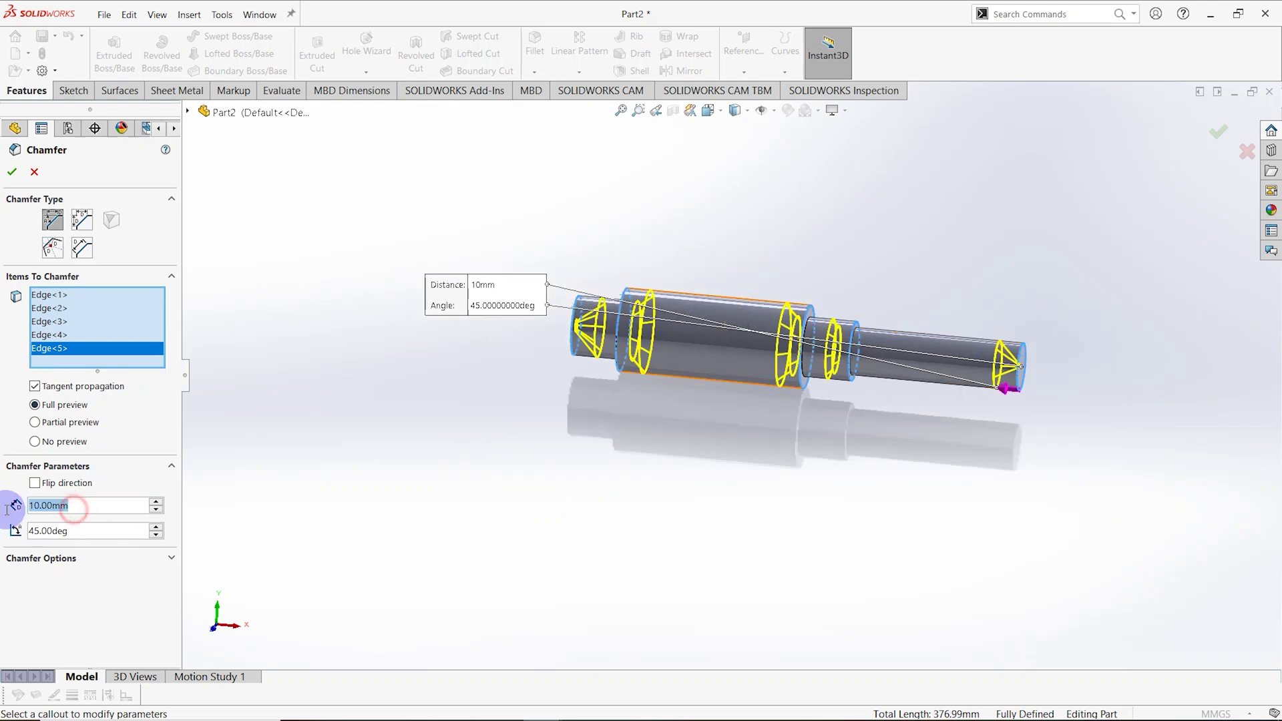
# Set the chamfer distance to 1 mm at 45° and confirm Chamfer1
pyautogui.write('1')
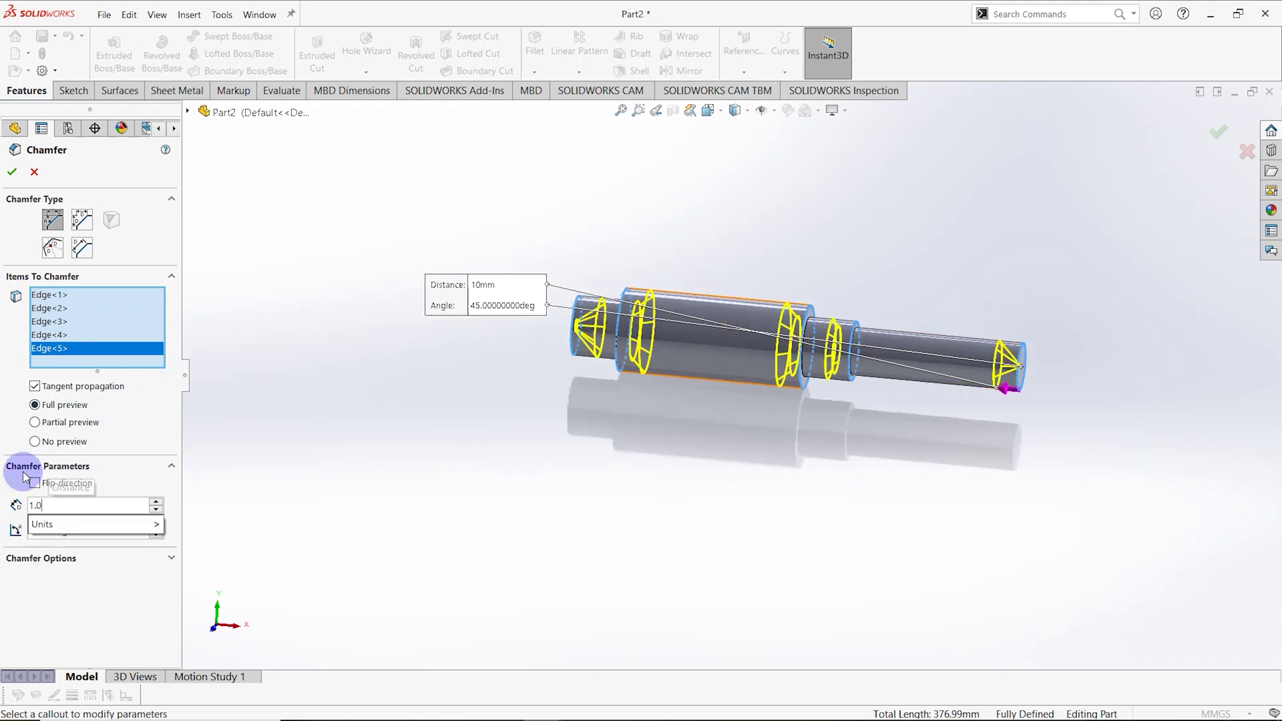
pyautogui.press('Return')
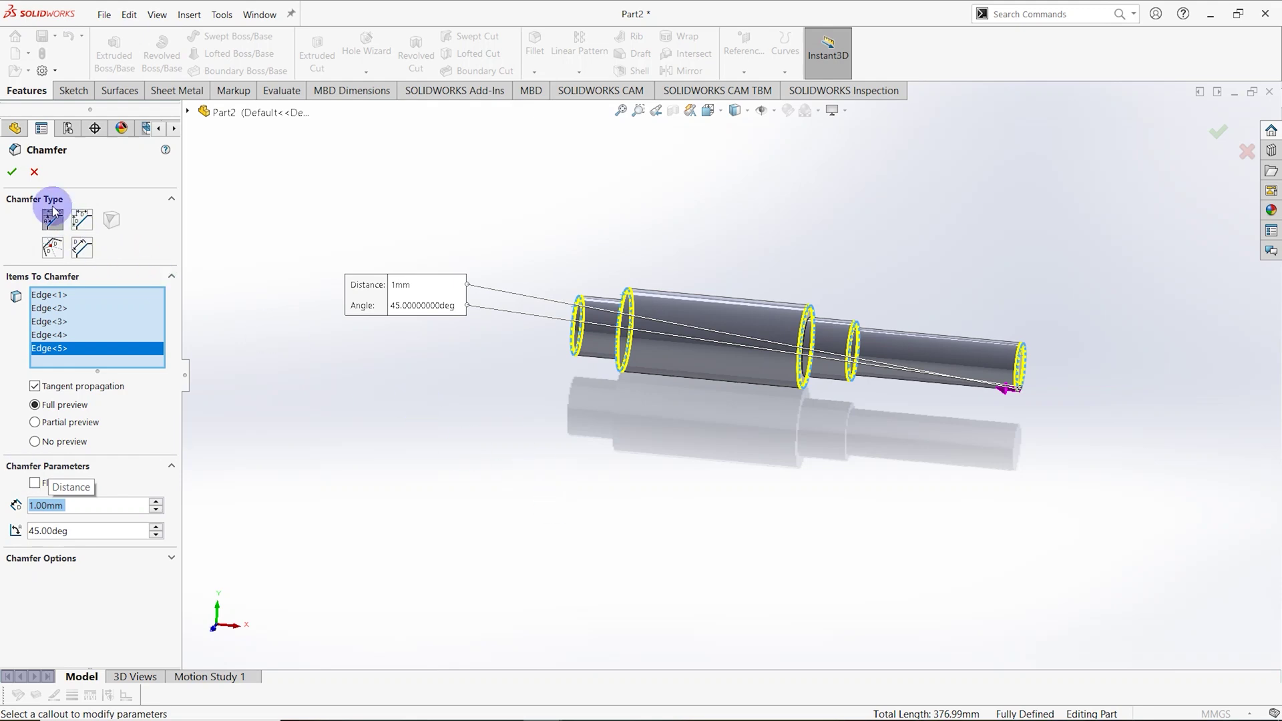
pyautogui.click(12, 173)
pyautogui.moveTo(628, 396); pyautogui.dragTo(877, 319, button='middle')
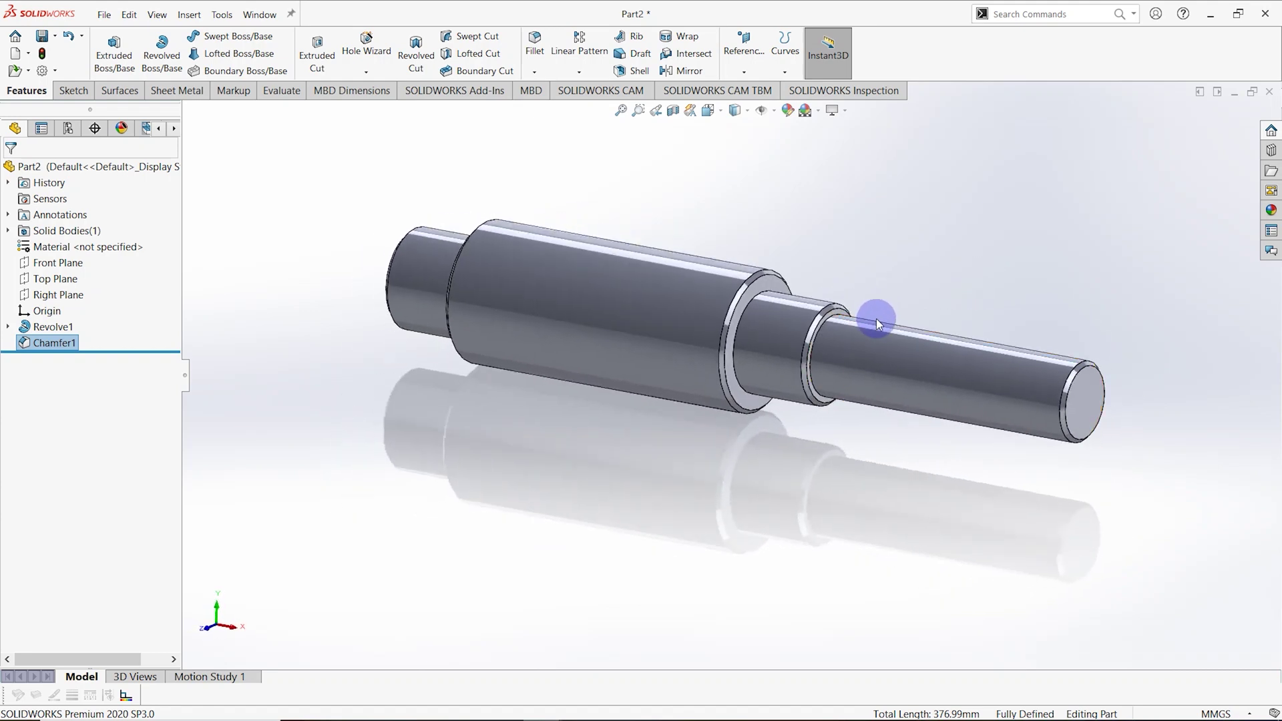
# Select the small end's face and start a reference plane, then cancel it
pyautogui.click(980, 361)
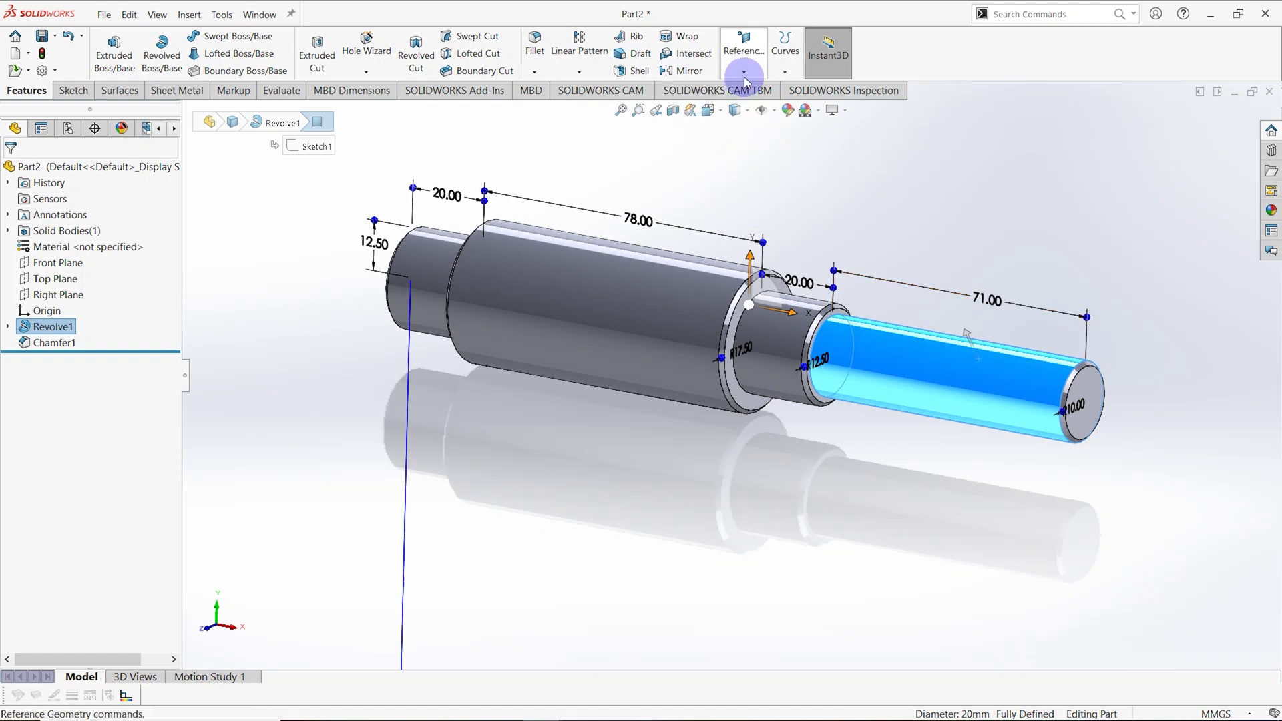
pyautogui.click(857, 232)
pyautogui.click(745, 79)
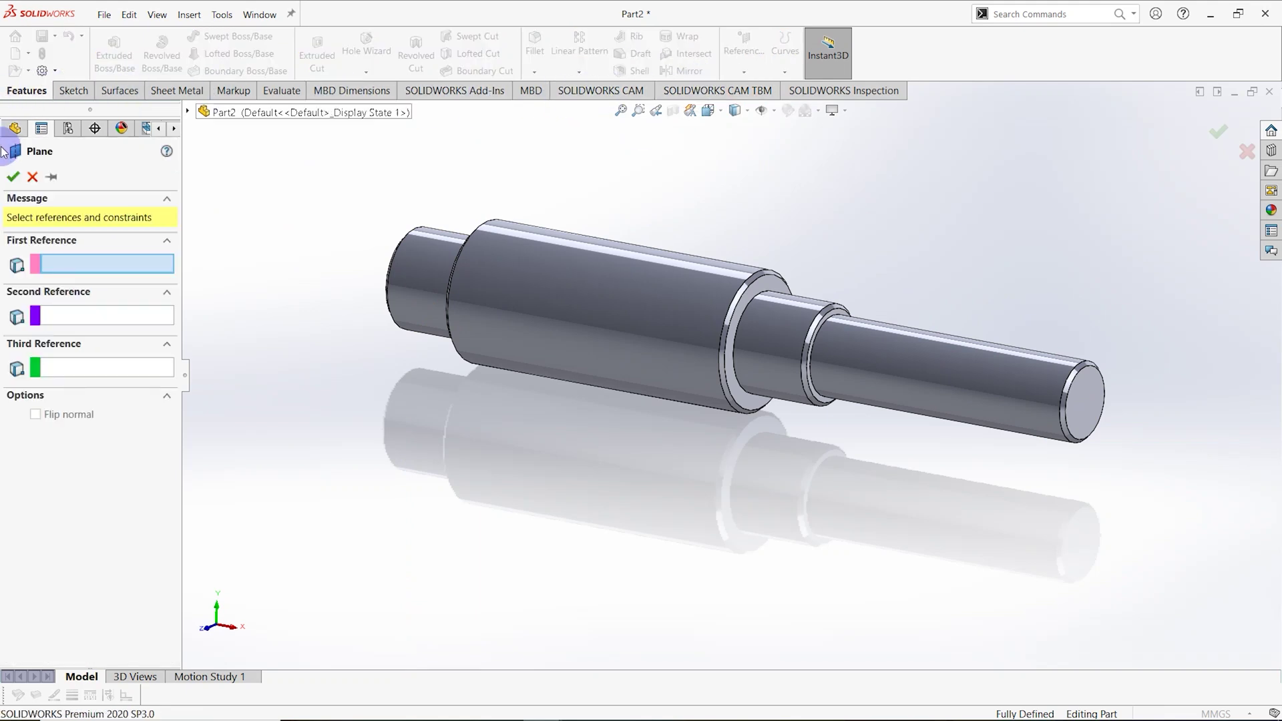
pyautogui.click(32, 176)
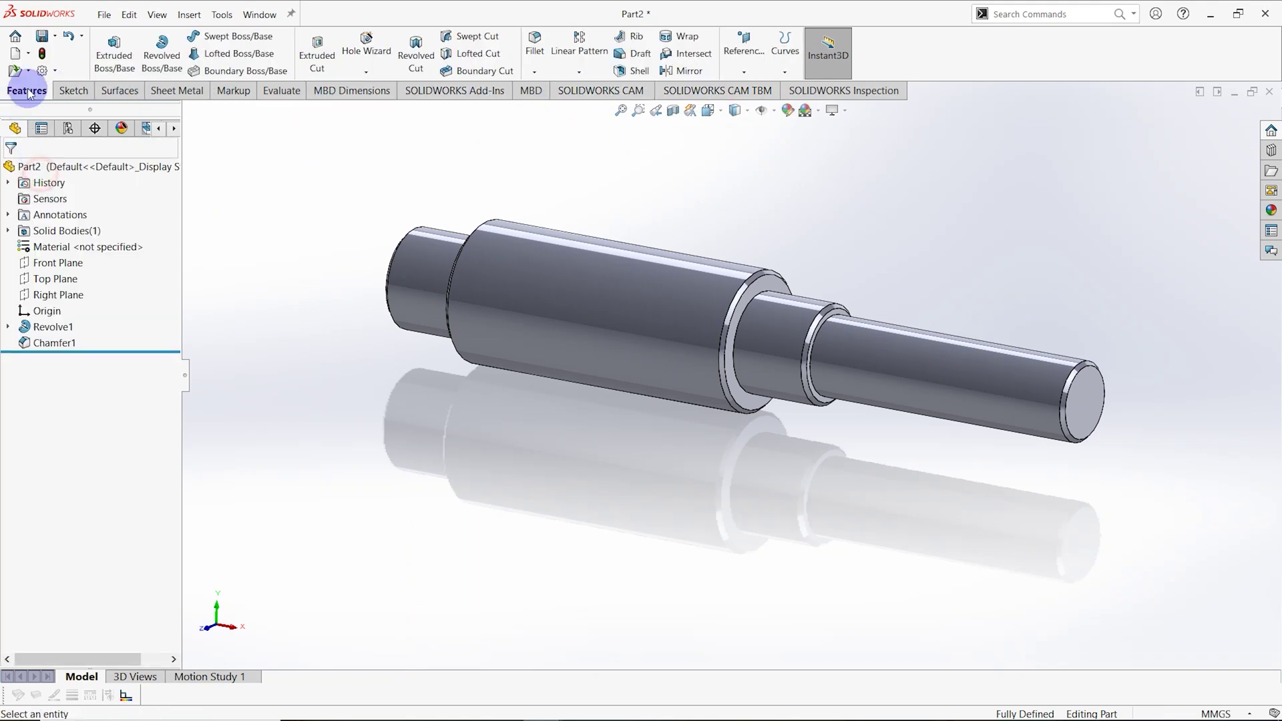
# Start a new plane tangent to the small end's cylindrical face with Top Plane as second reference
pyautogui.click(743, 75)
pyautogui.click(754, 94)
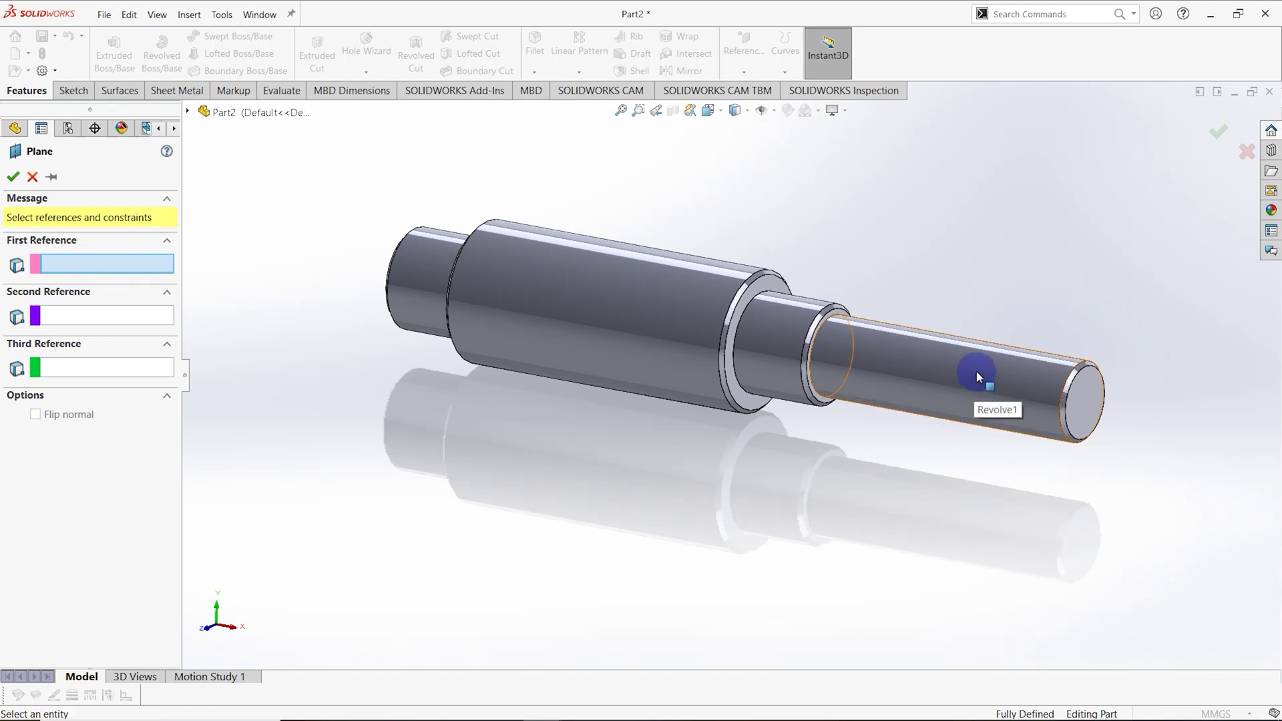
pyautogui.scroll(-1, 943, 378)
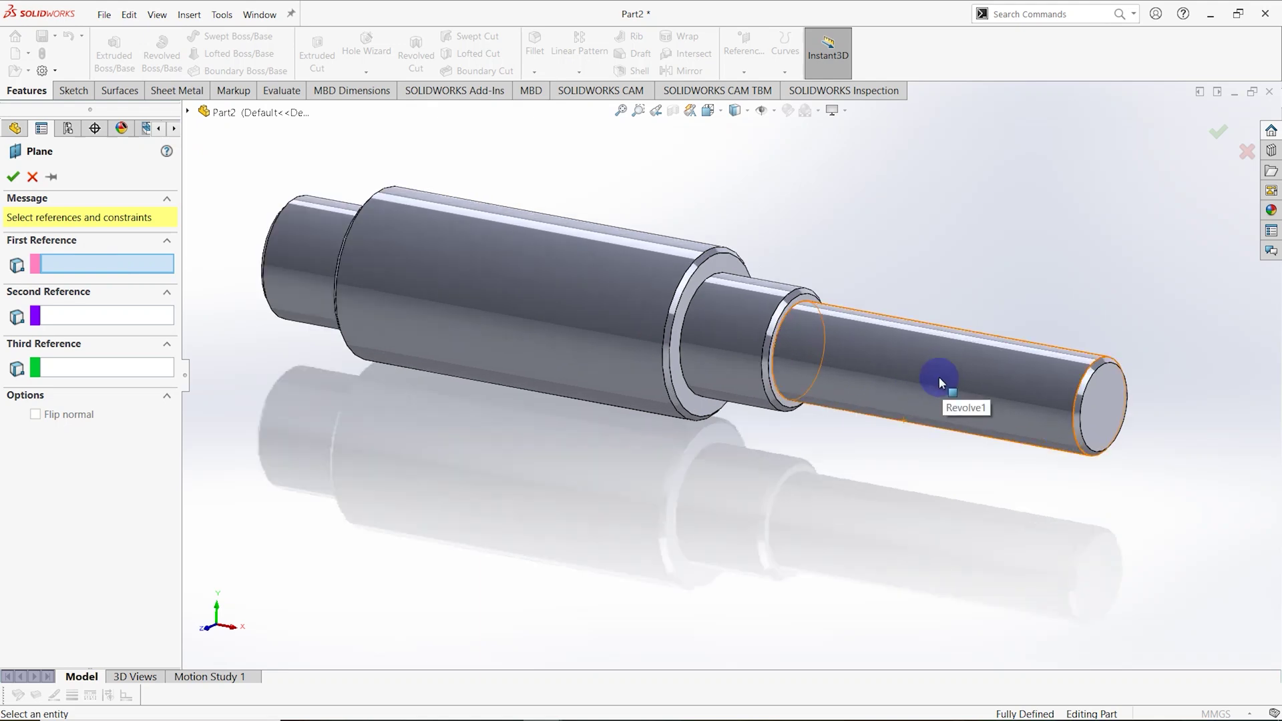
pyautogui.click(943, 367)
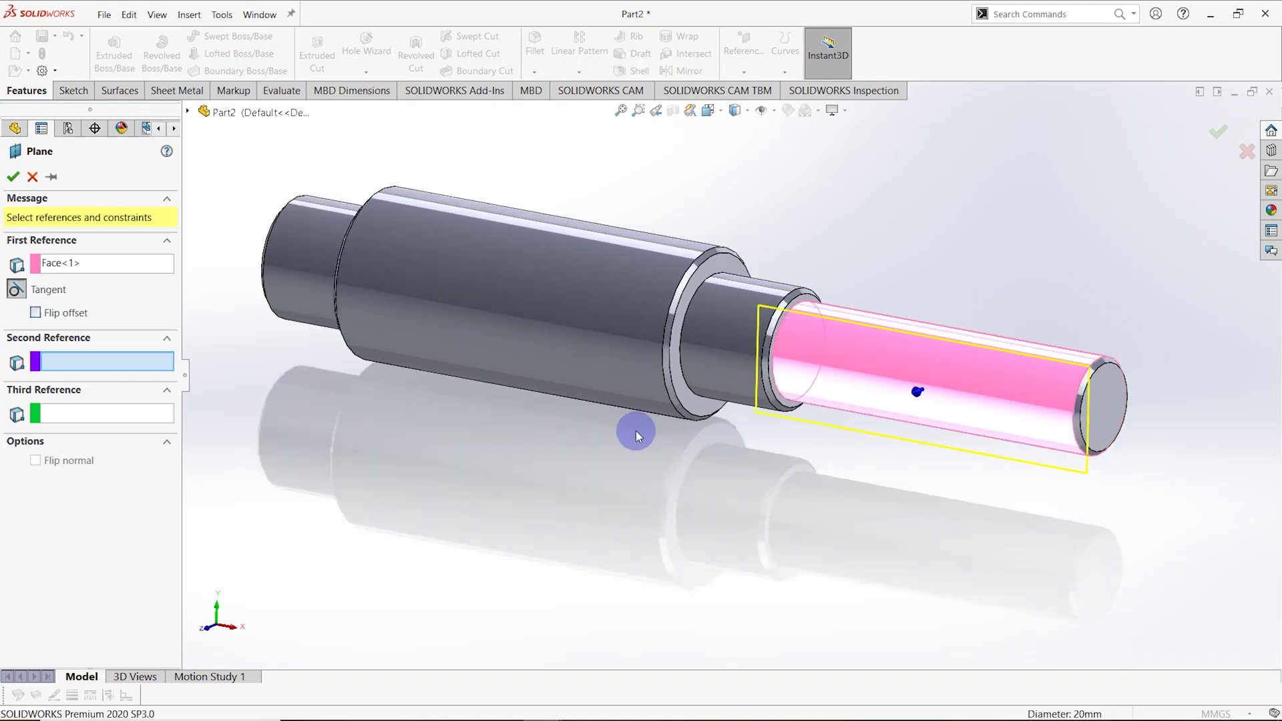
pyautogui.click(18, 289)
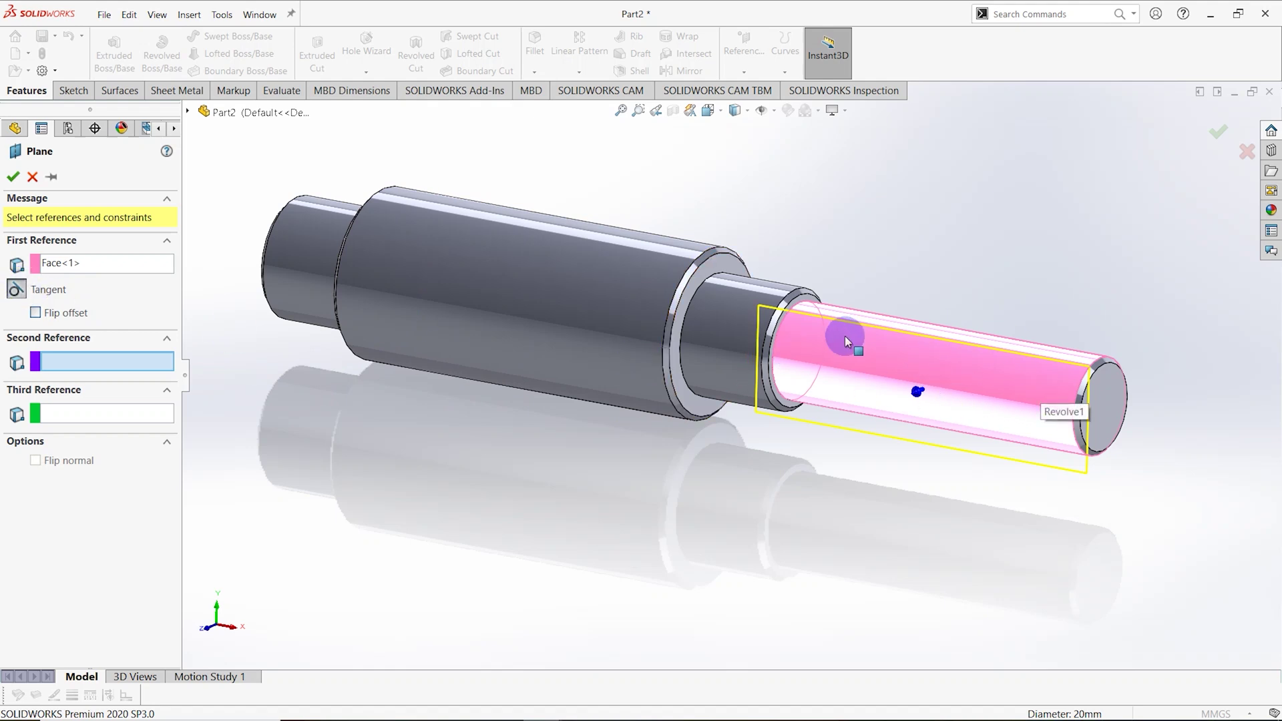
pyautogui.click(189, 111)
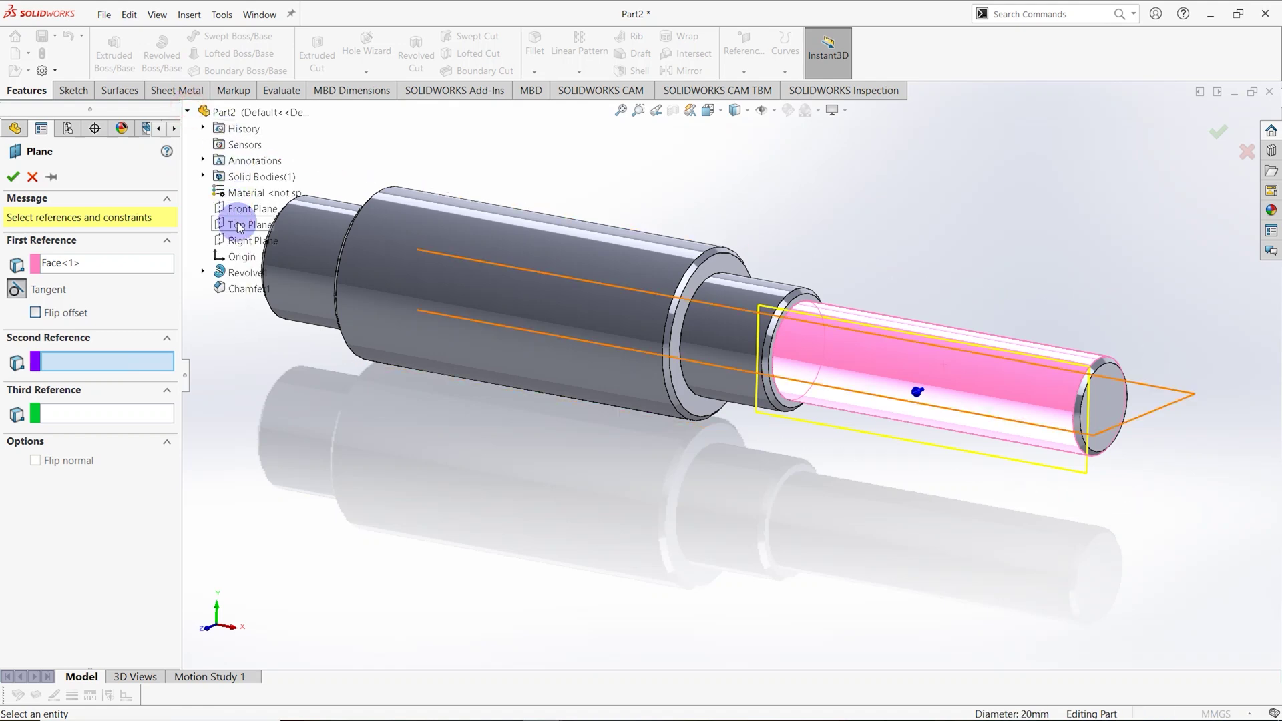
pyautogui.click(240, 227)
# Check the plane preview from several angles and confirm Plane1
pyautogui.moveTo(739, 418); pyautogui.dragTo(675, 429, button='middle')
pyautogui.click(32, 394)
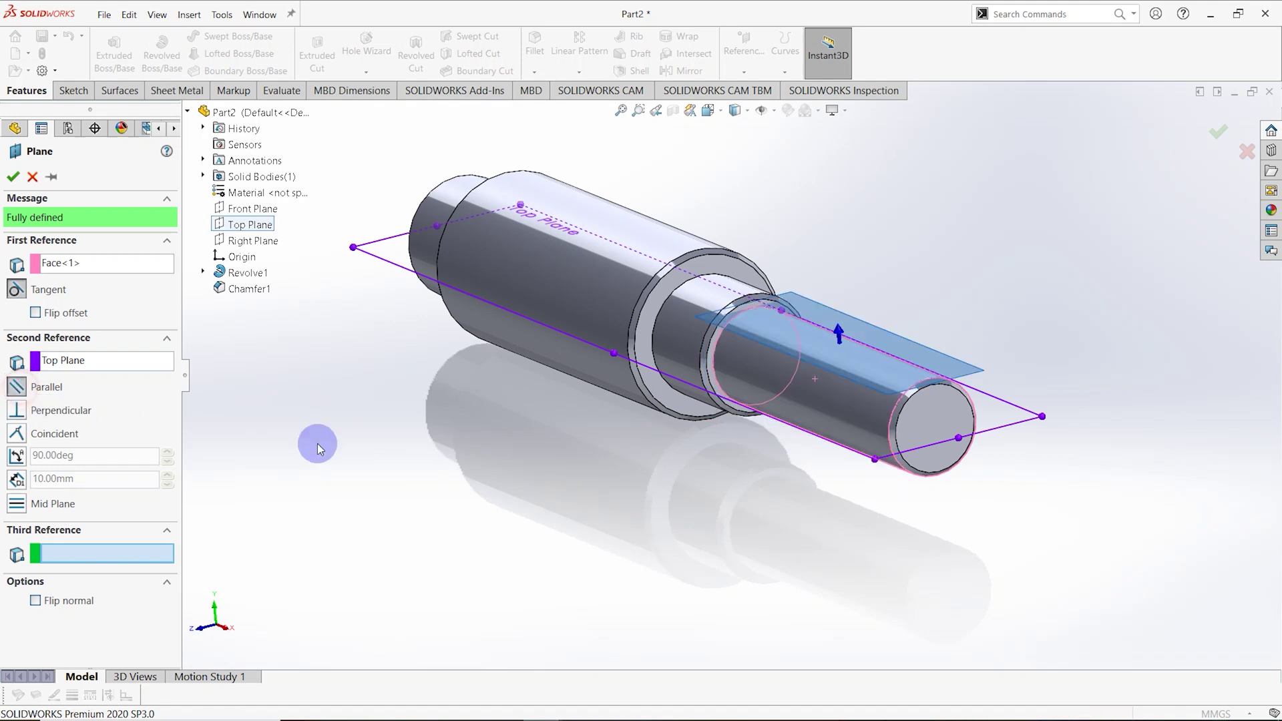
pyautogui.moveTo(661, 445); pyautogui.dragTo(638, 471, button='middle')
pyautogui.click(179, 284)
pyautogui.moveTo(830, 458); pyautogui.dragTo(928, 435, button='middle')
pyautogui.scroll(-2, 930, 438)
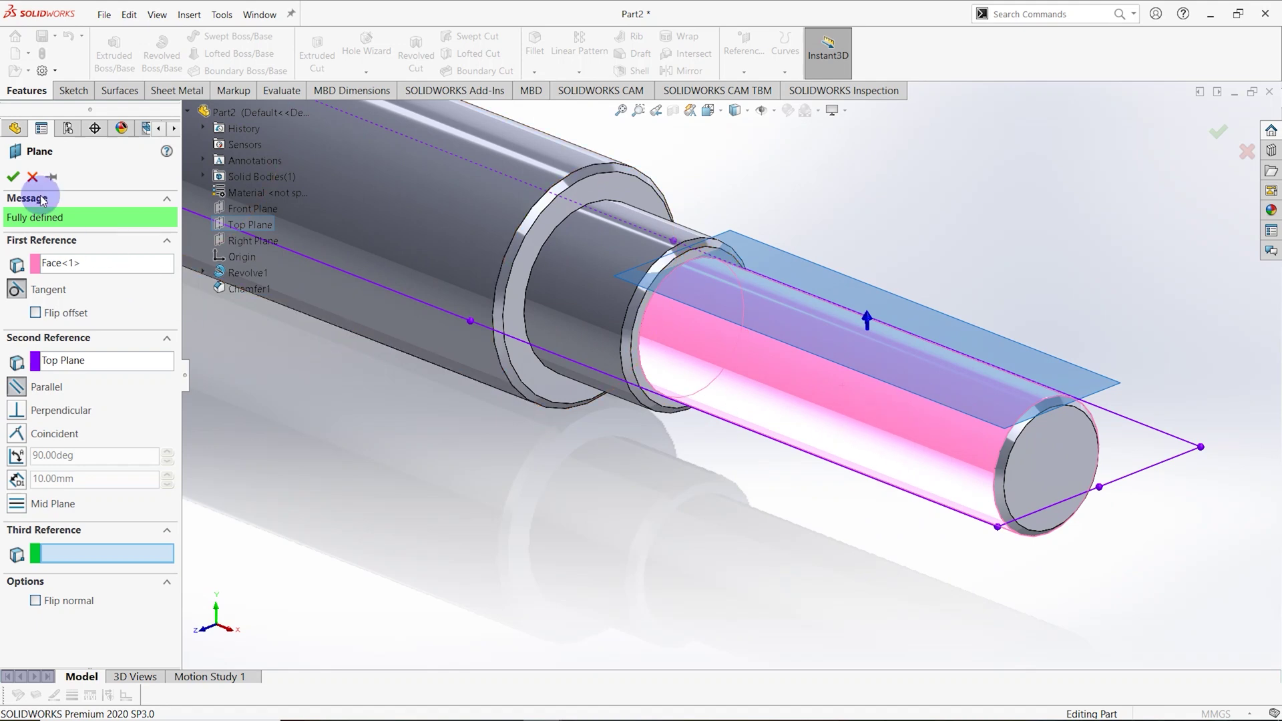
pyautogui.click(13, 177)
pyautogui.scroll(3, 761, 455)
pyautogui.moveTo(752, 447); pyautogui.dragTo(983, 369, button='middle')
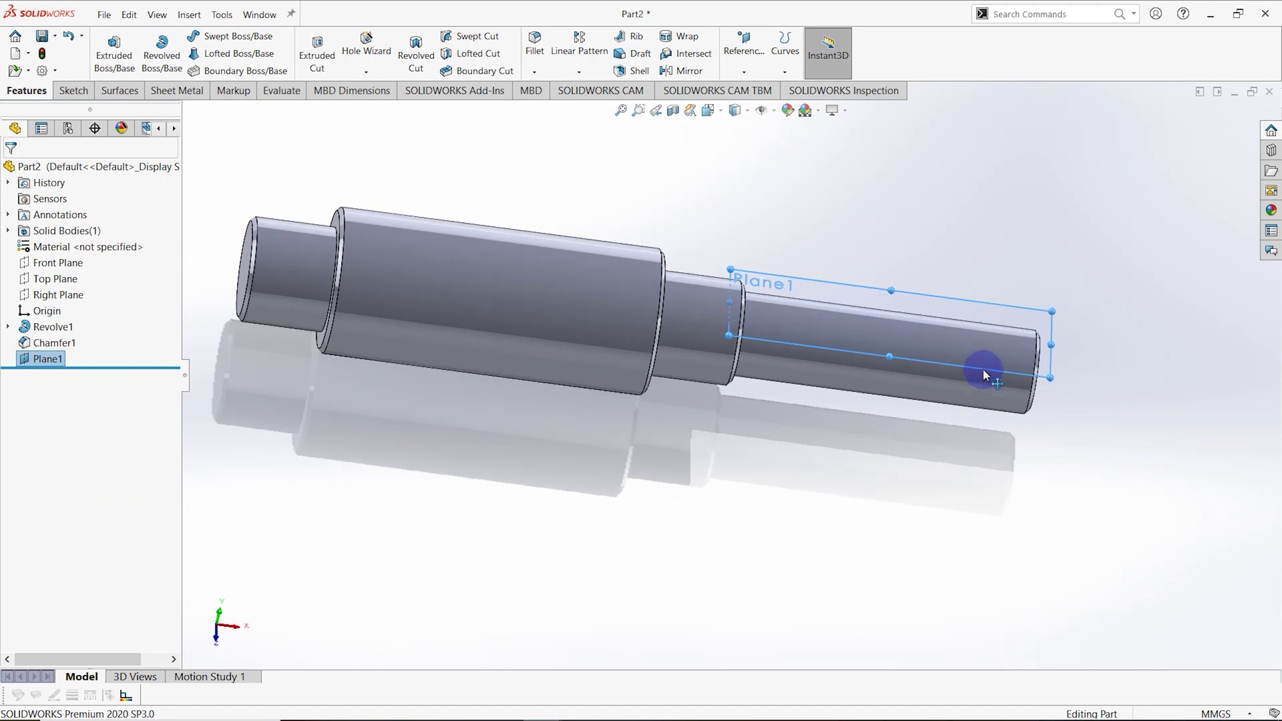
pyautogui.rightClick(974, 307)
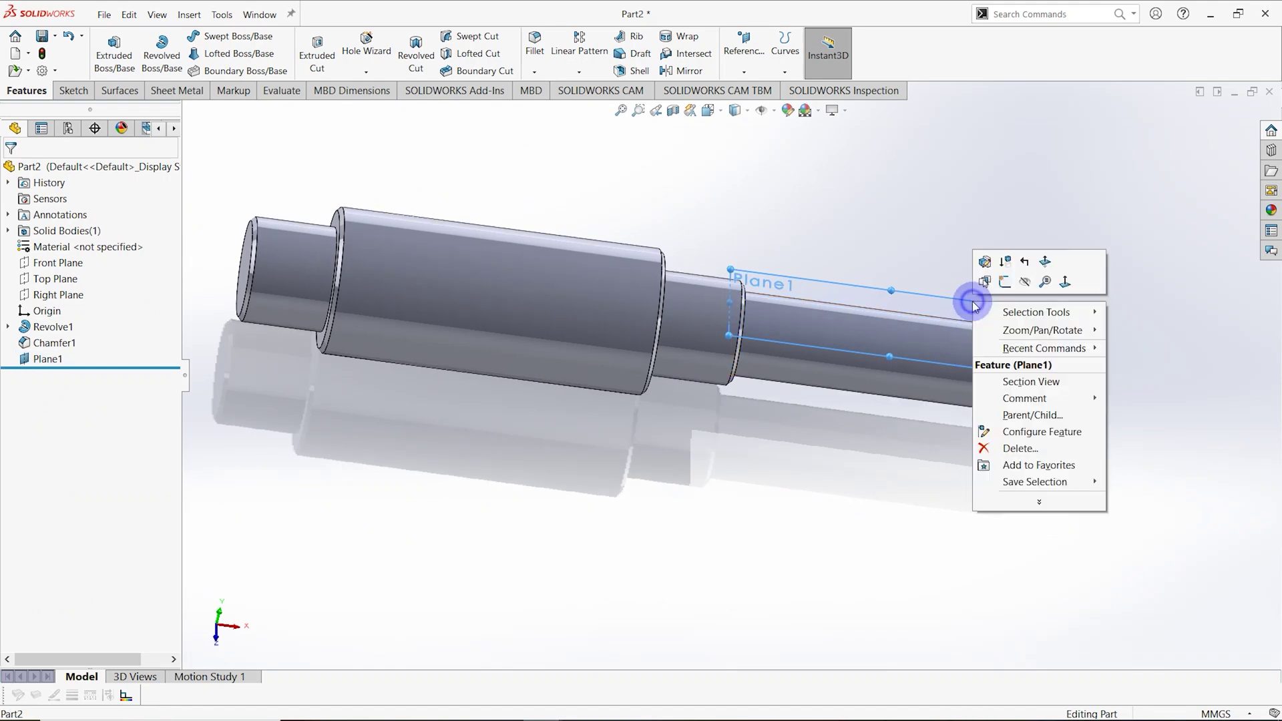
# Start a sketch on Plane1 and draw a straight slot along the shaft's small end
pyautogui.click(1006, 283)
pyautogui.scroll(-5, 1012, 386)
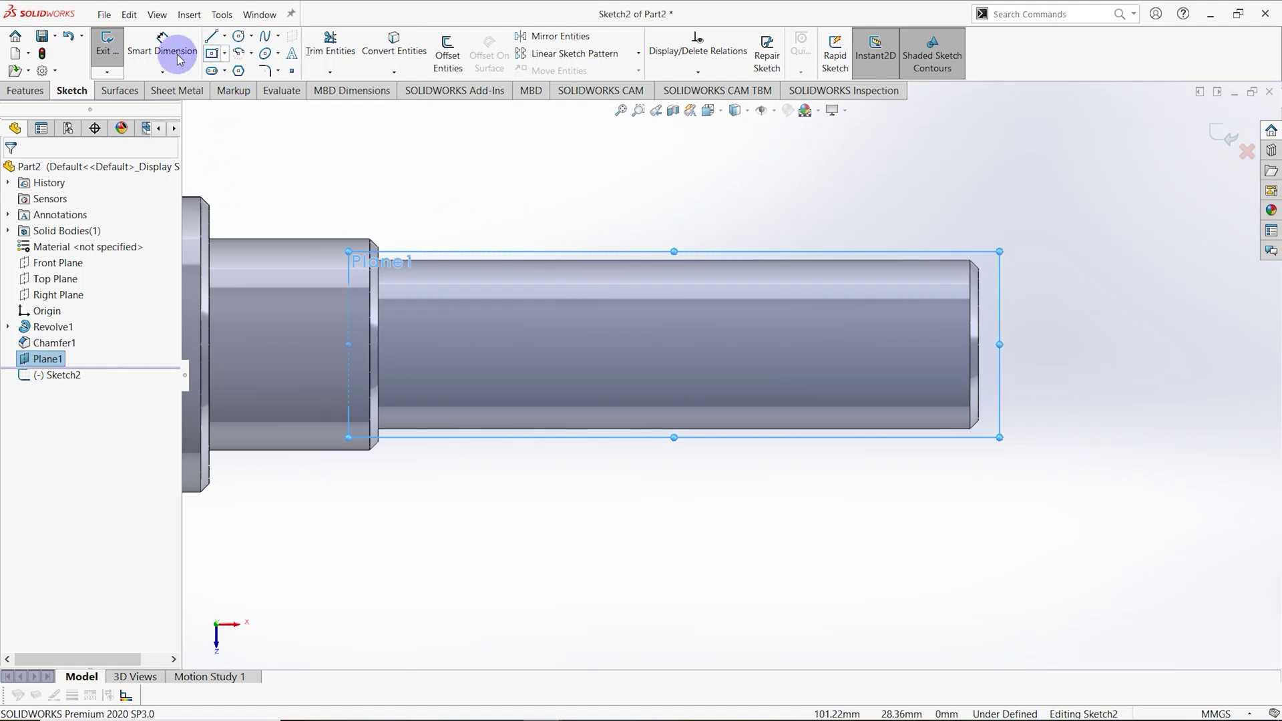
pyautogui.click(212, 71)
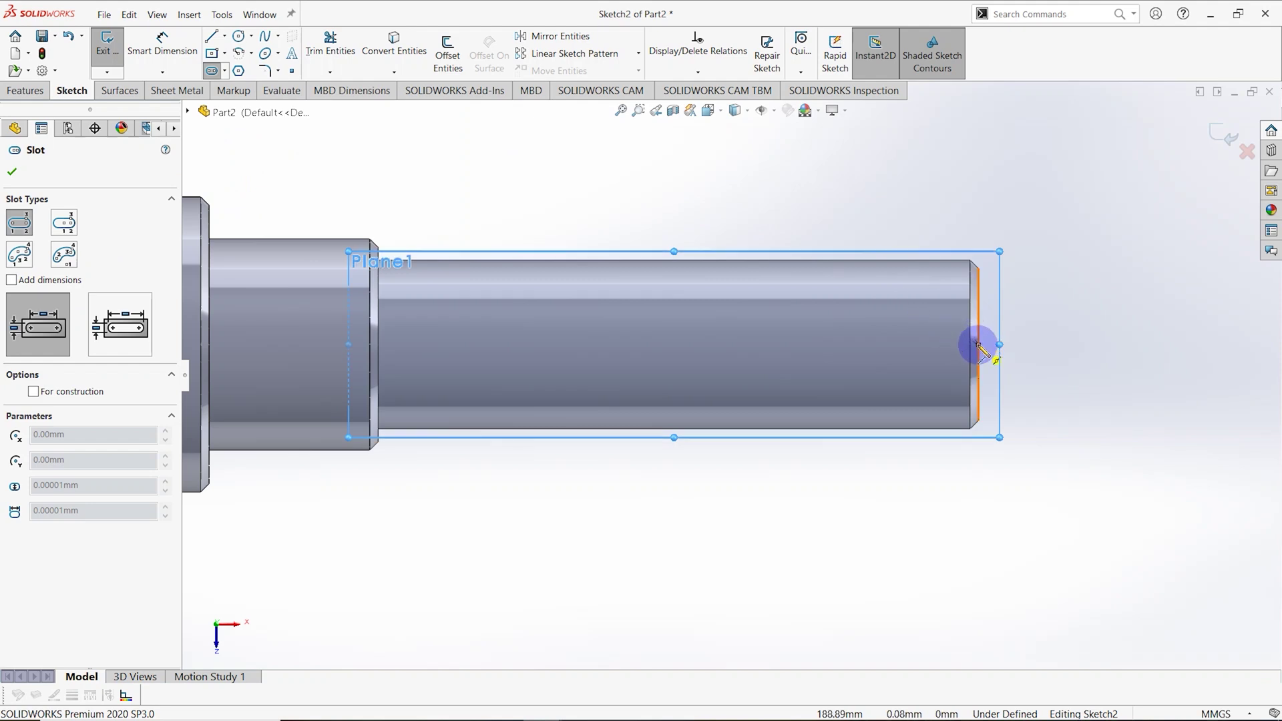
pyautogui.click(978, 344)
pyautogui.click(798, 345)
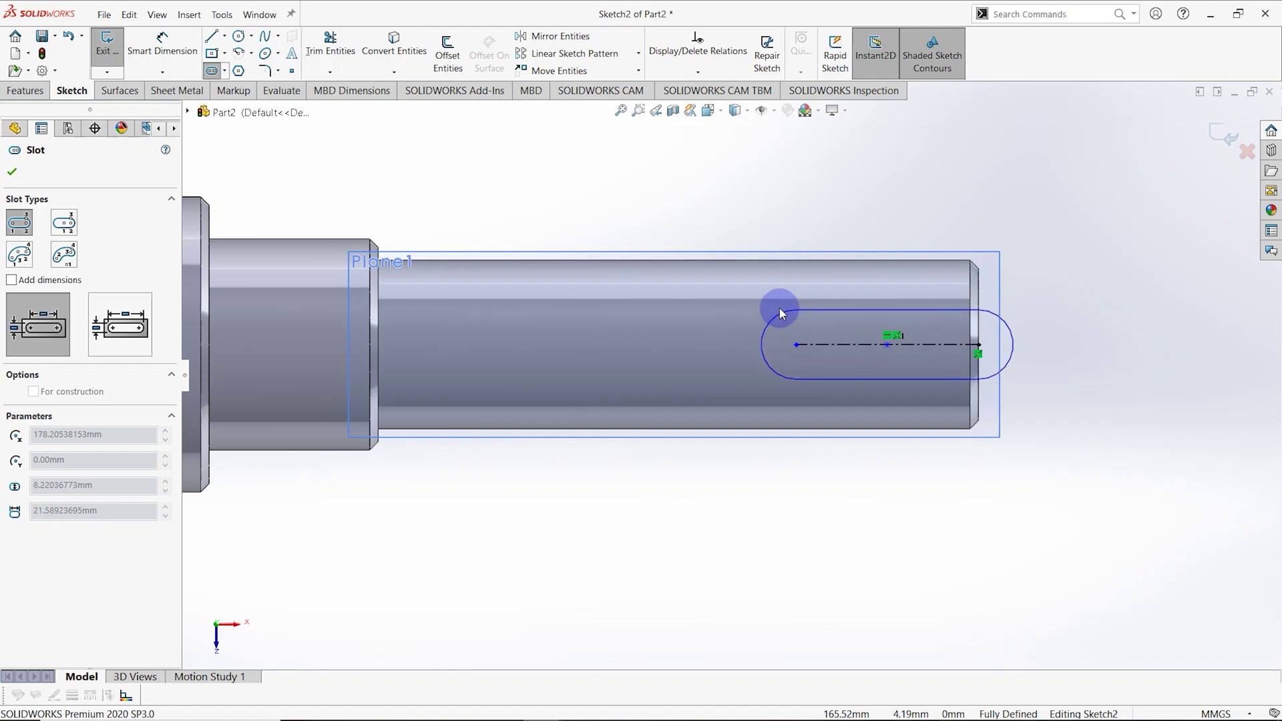
pyautogui.click(779, 307)
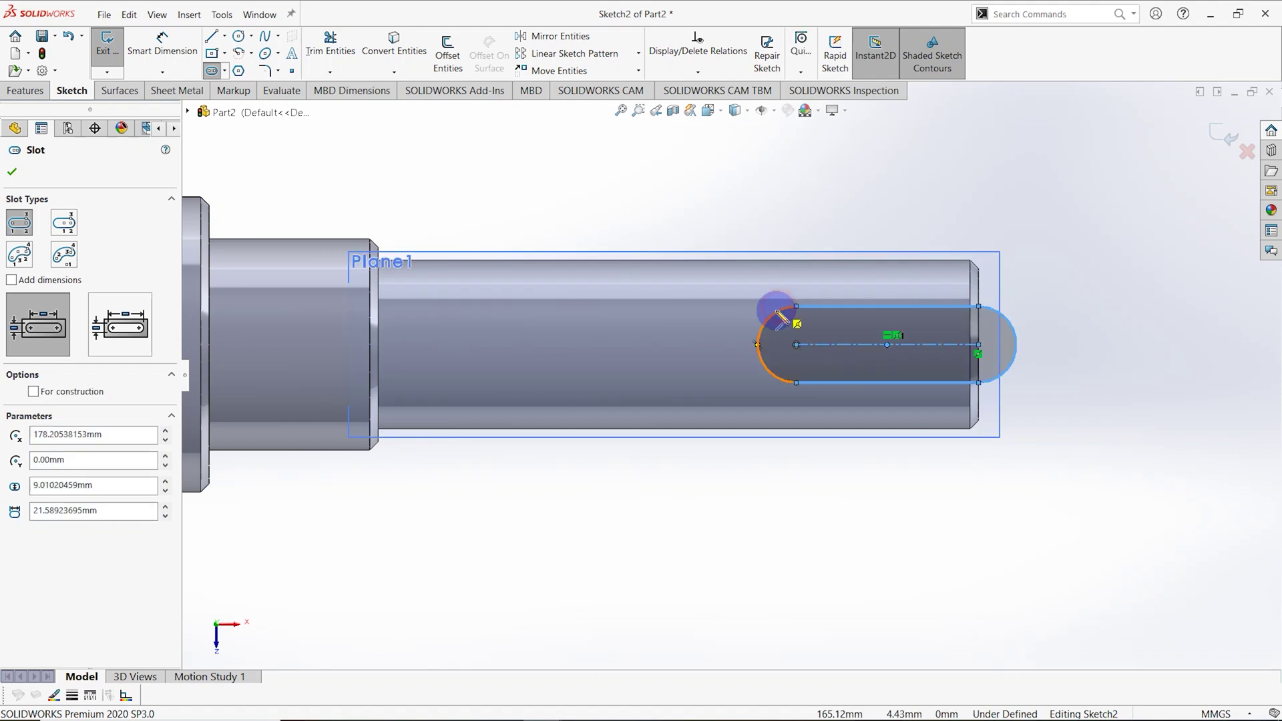
pyautogui.click(15, 175)
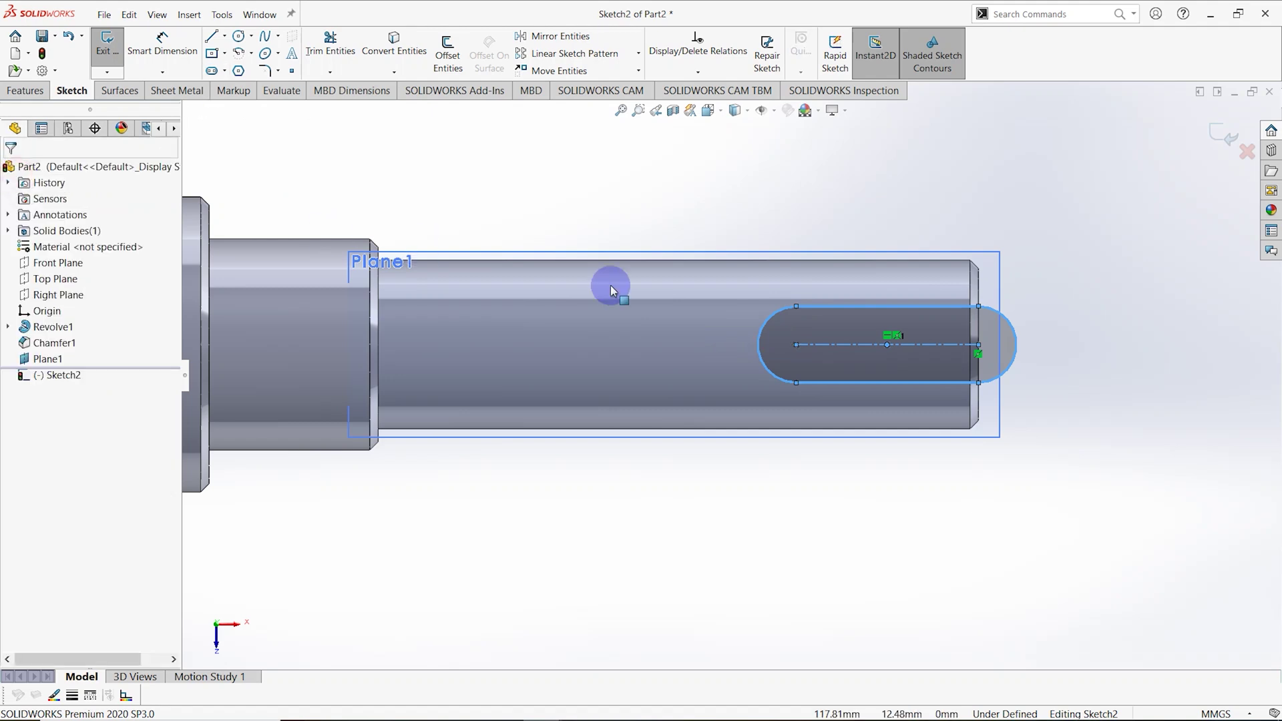
pyautogui.scroll(3, 828, 375)
pyautogui.scroll(-3, 801, 378)
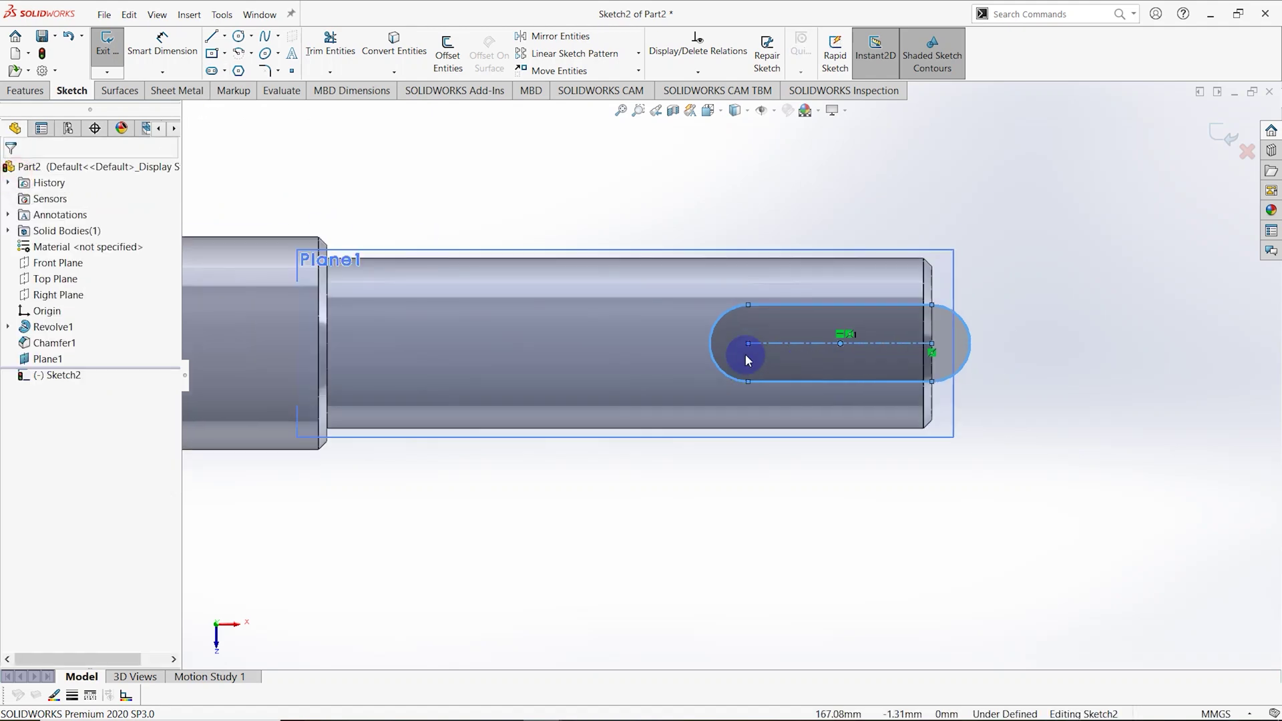
# Dimension the slot width to 6 mm
pyautogui.click(170, 48)
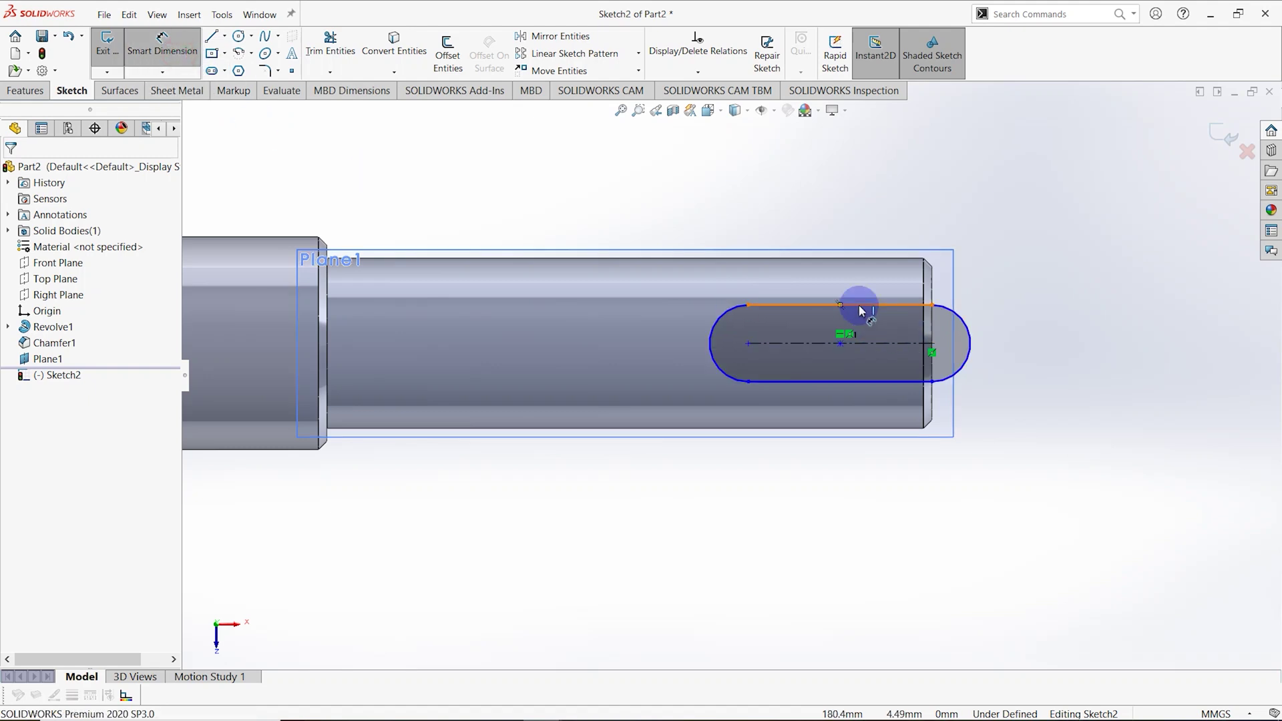
pyautogui.click(862, 309)
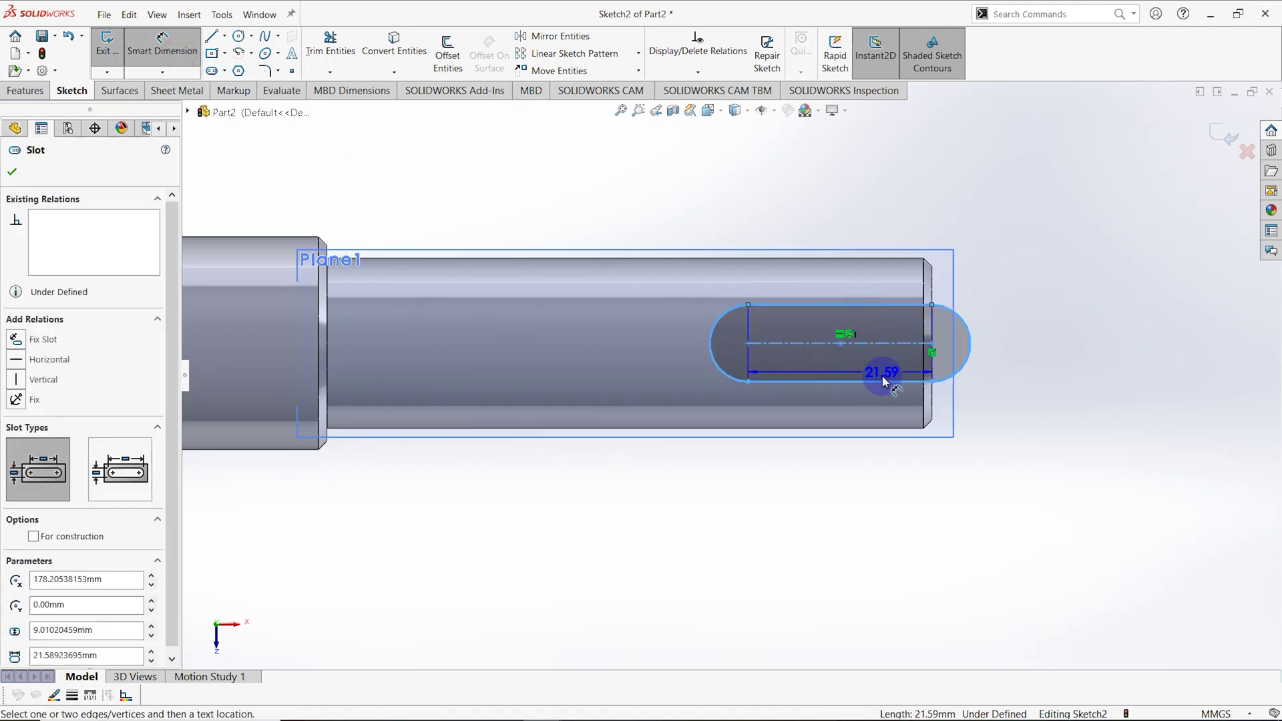
pyautogui.click(883, 382)
pyautogui.click(1034, 344)
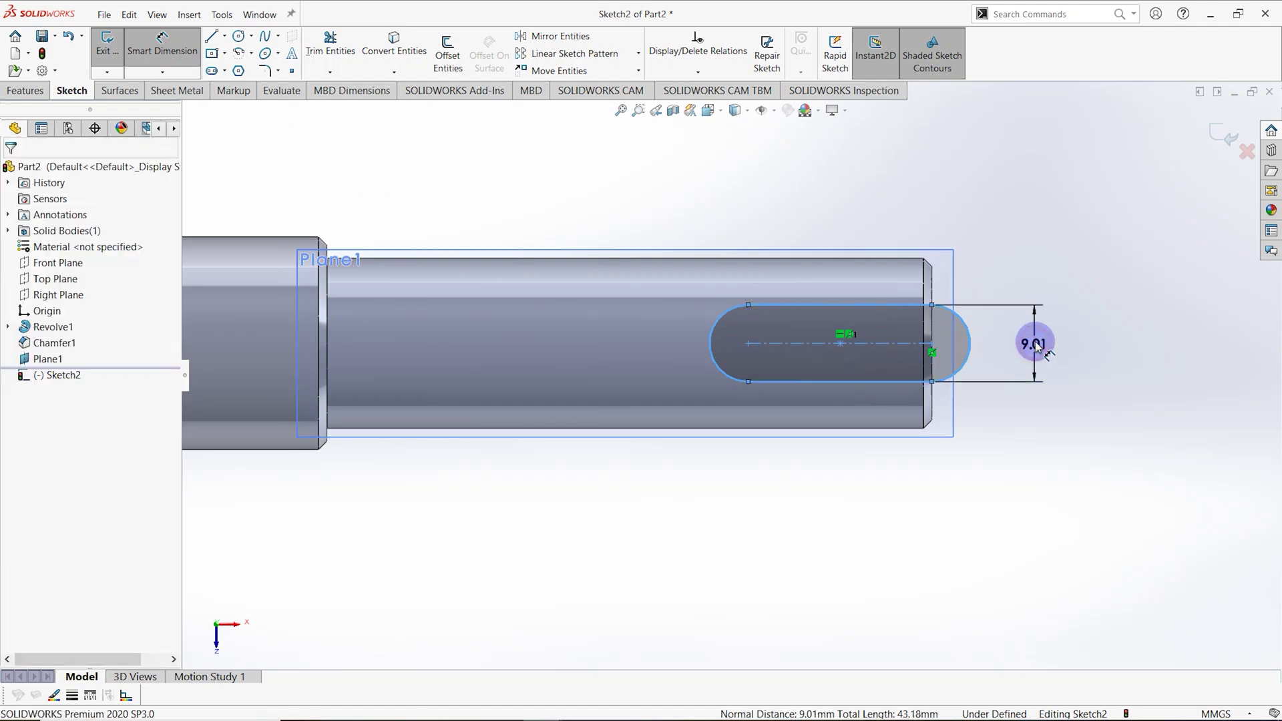
pyautogui.write('6')
pyautogui.press('Return')
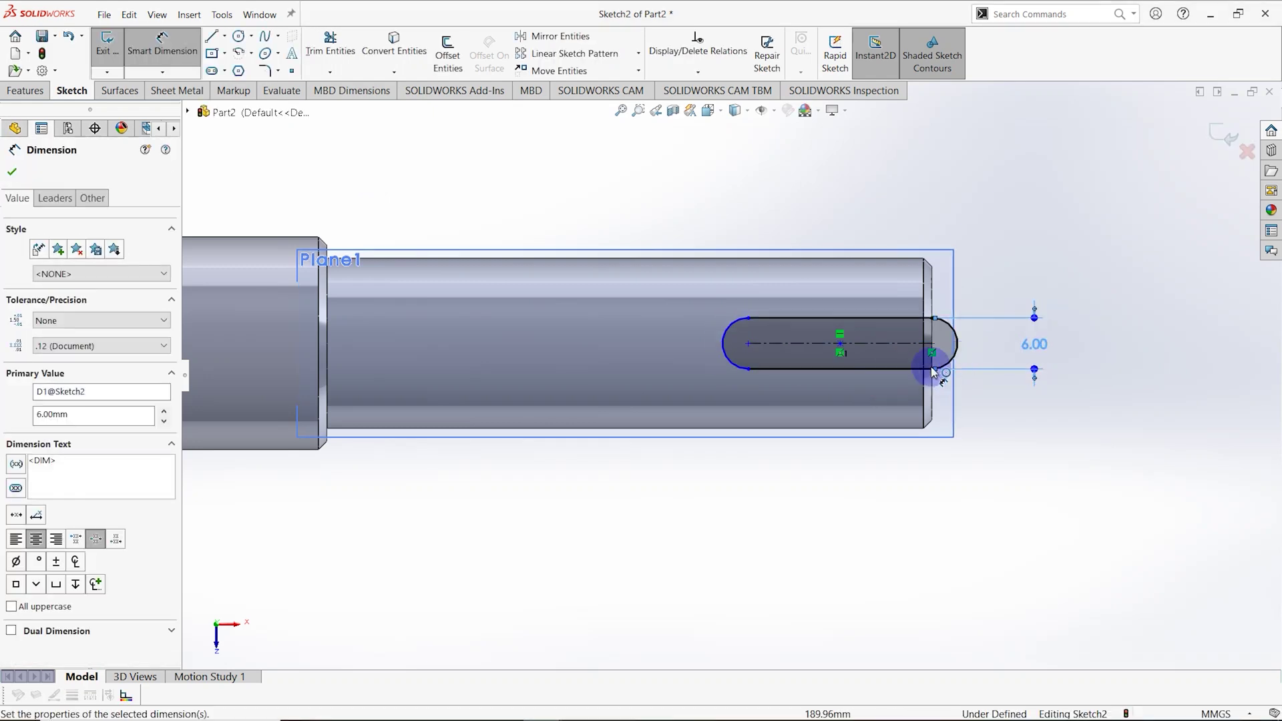
# Dimension the slot length to 22 mm, discarding an unwanted 20.59 dimension
pyautogui.click(749, 346)
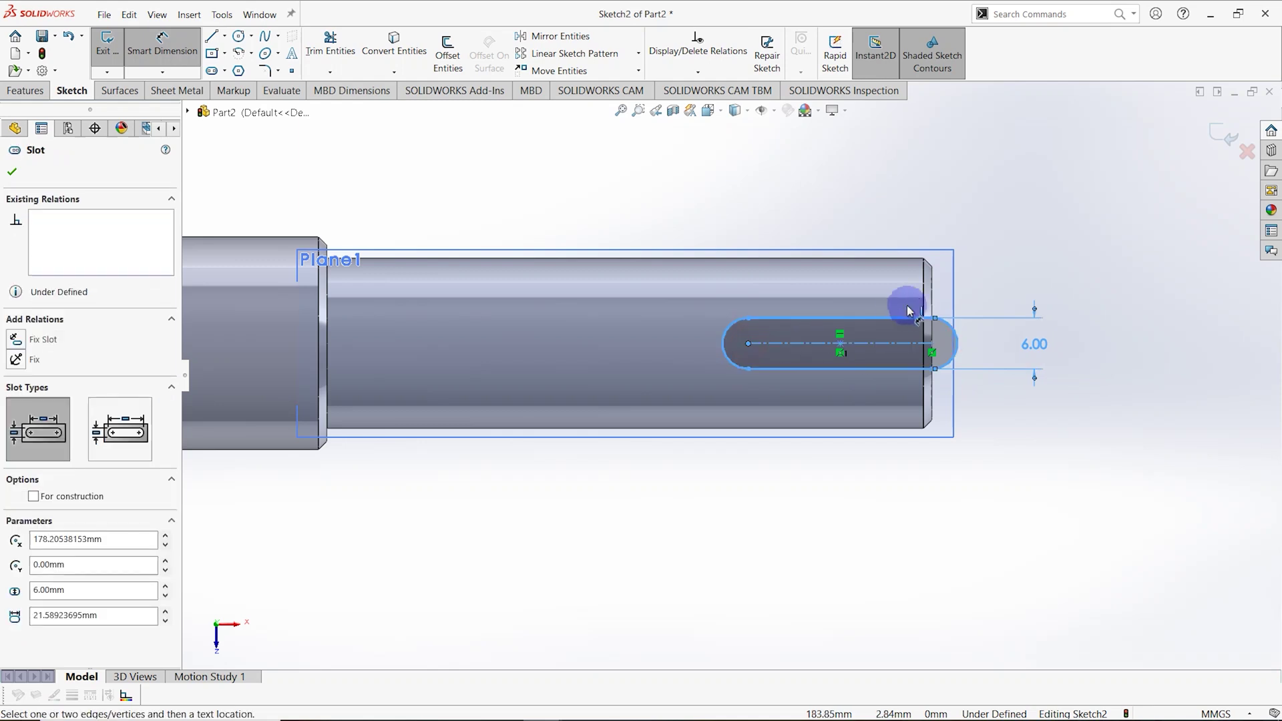
pyautogui.click(925, 298)
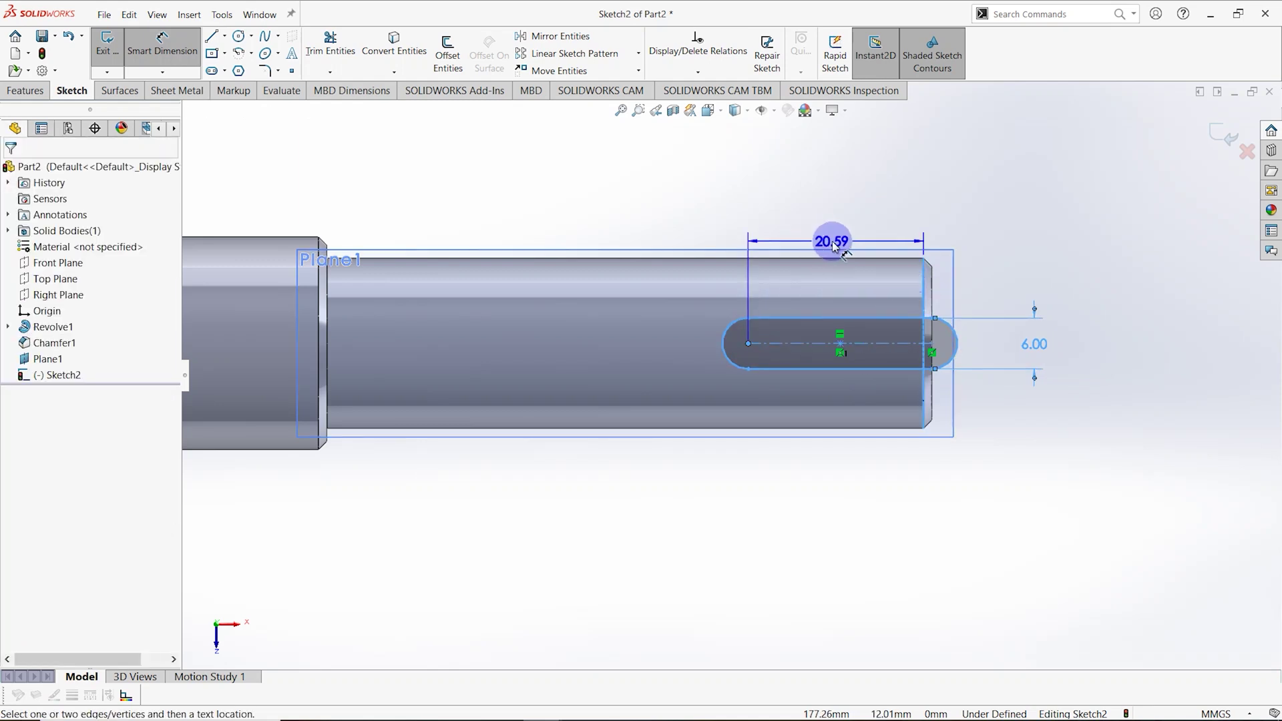
pyautogui.press('Escape')
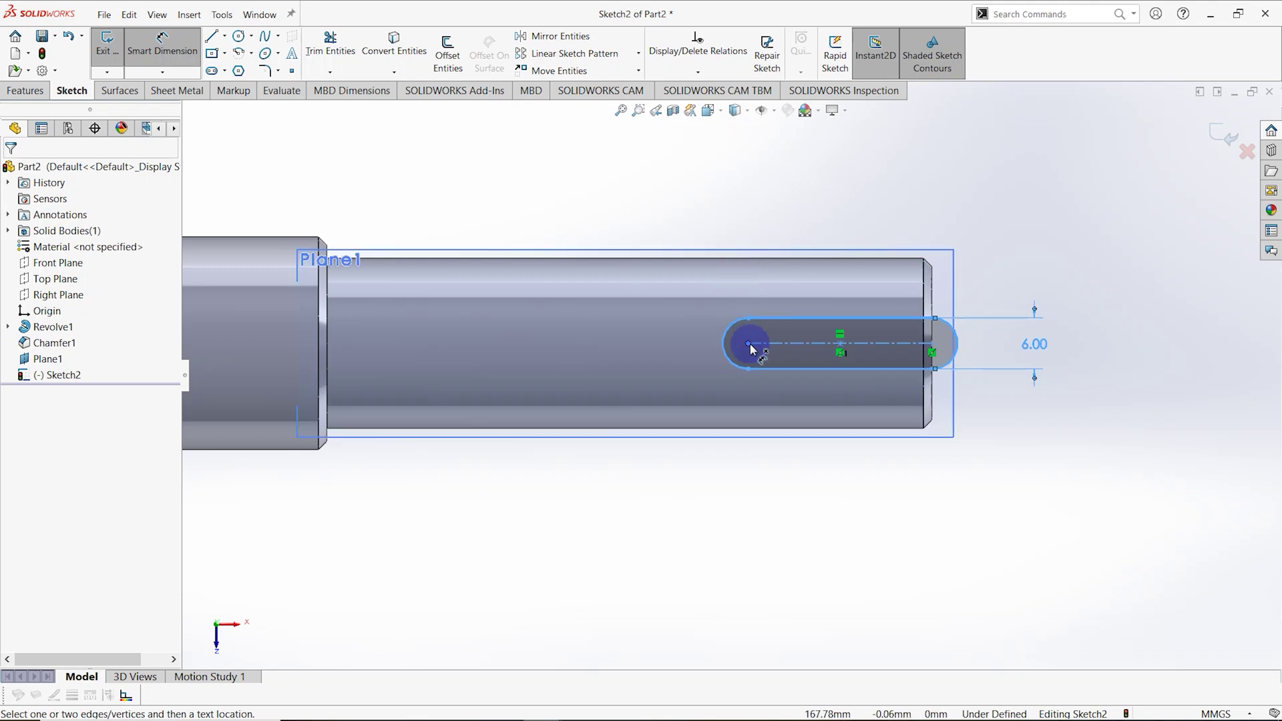
pyautogui.click(810, 335)
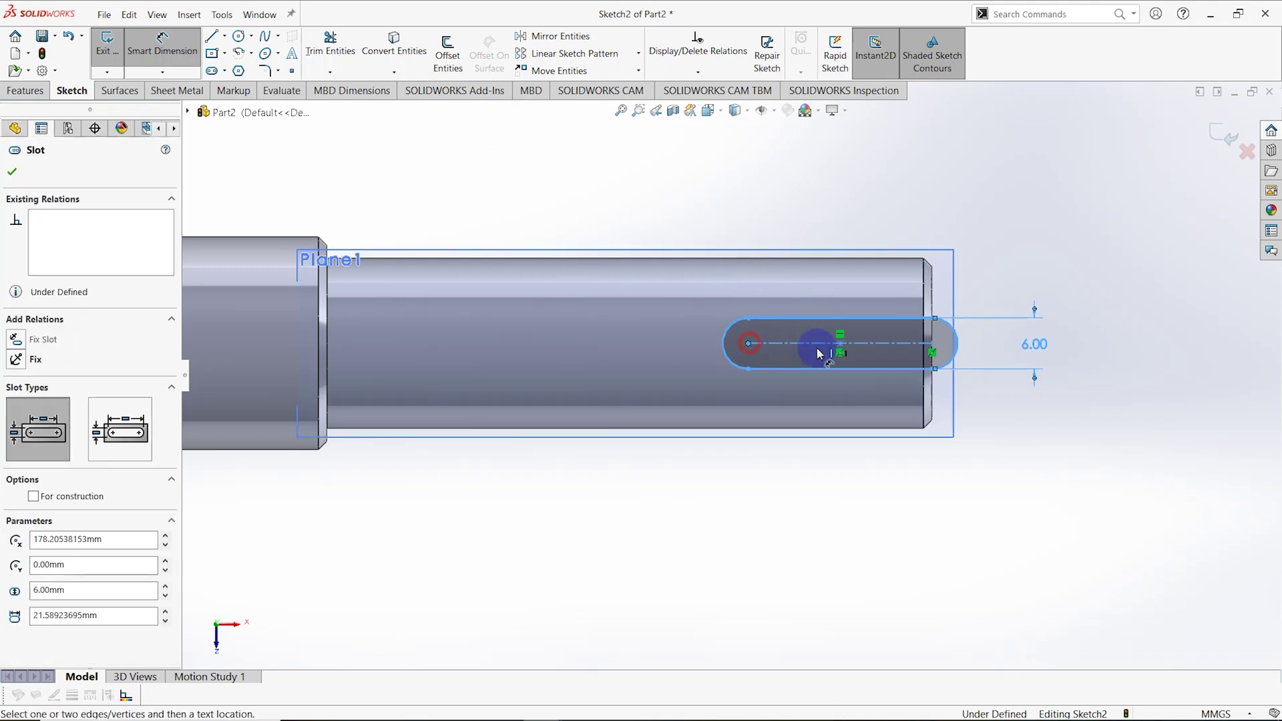
pyautogui.click(941, 330)
pyautogui.click(855, 242)
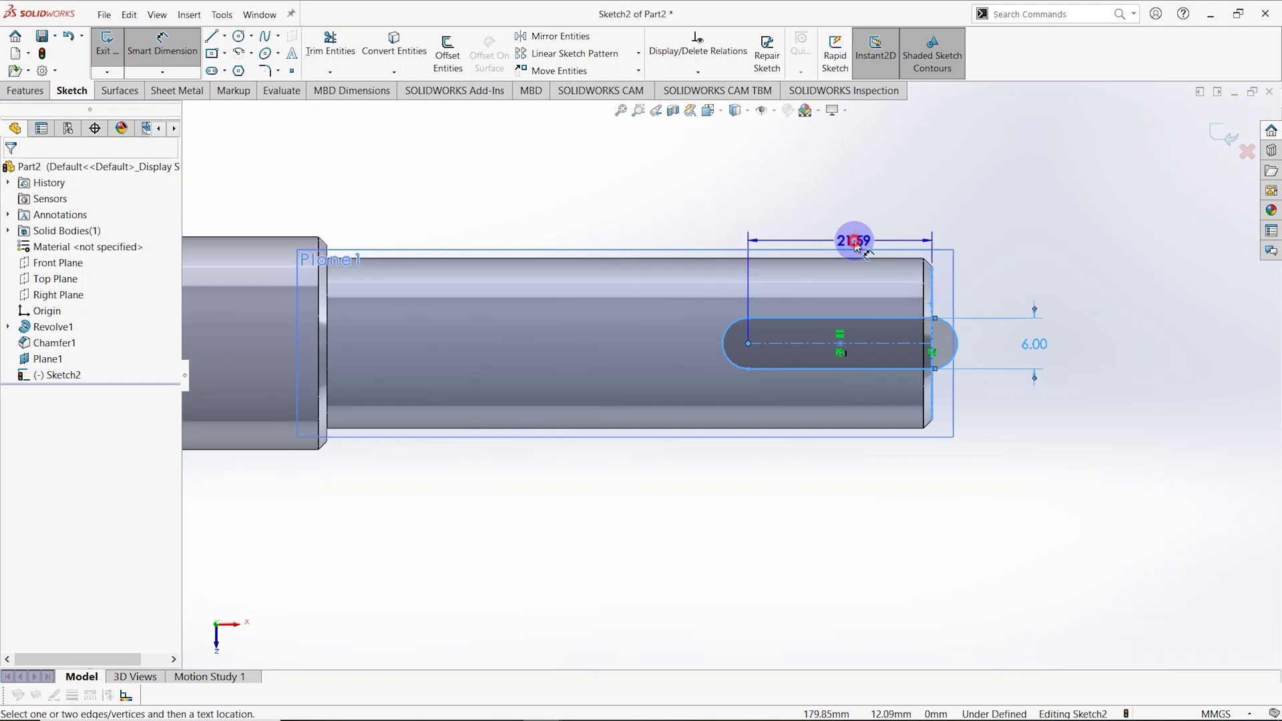
pyautogui.write('2')
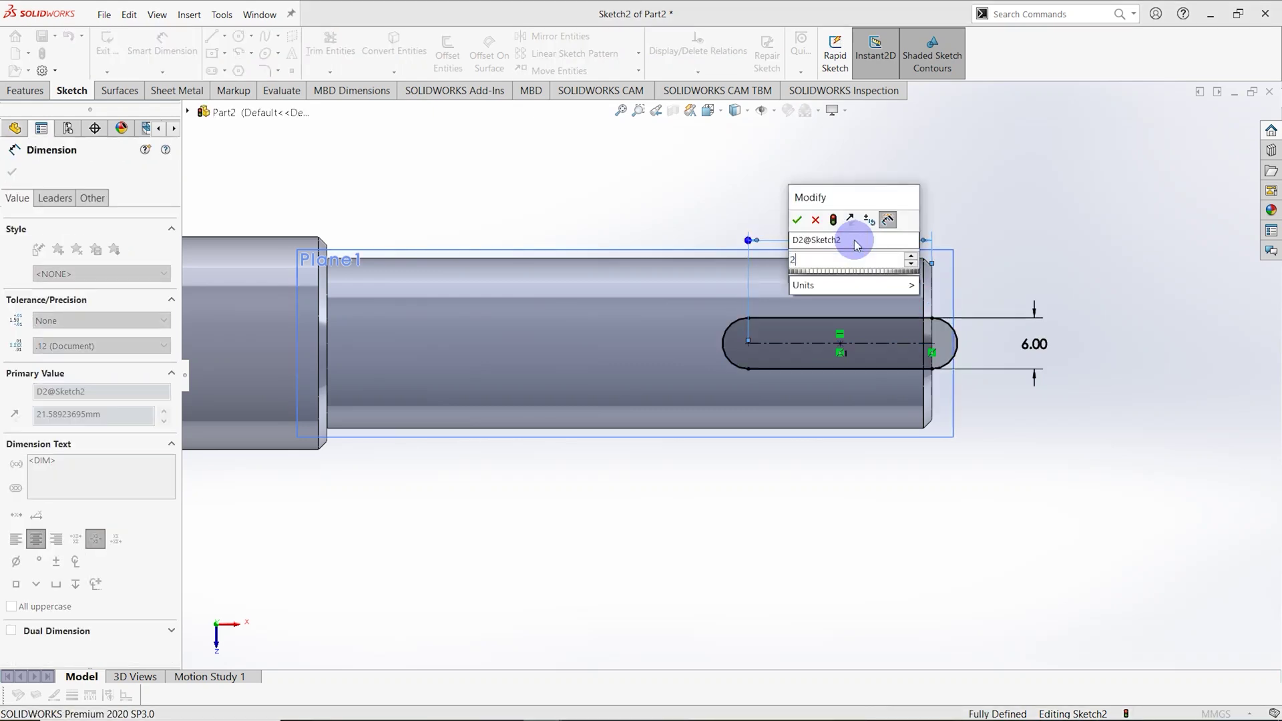
pyautogui.write('2')
pyautogui.press('Return')
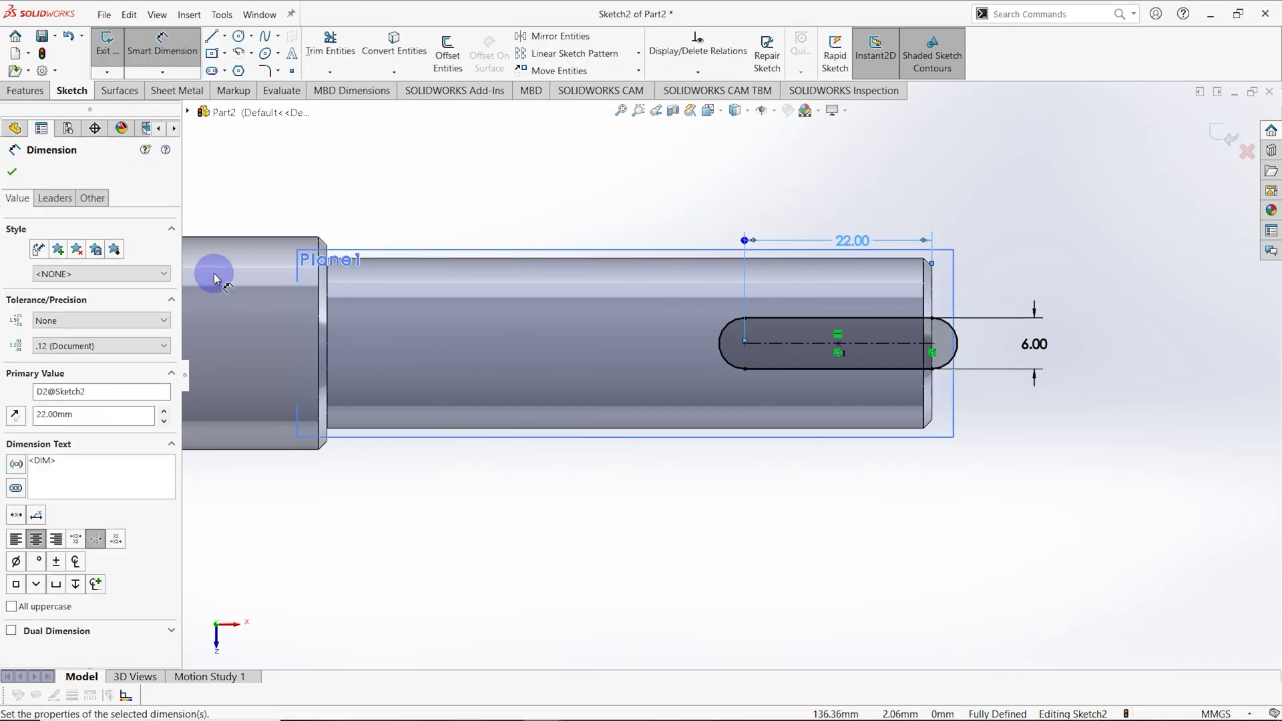
pyautogui.click(13, 173)
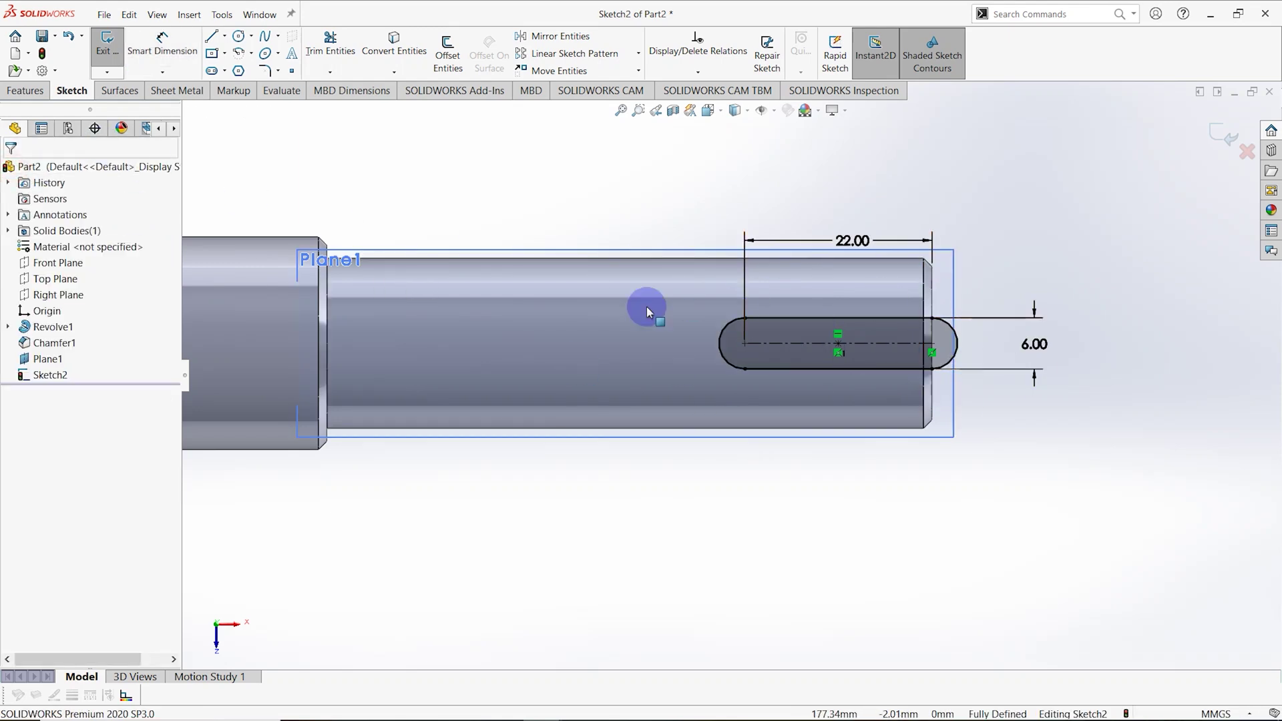
pyautogui.click(32, 91)
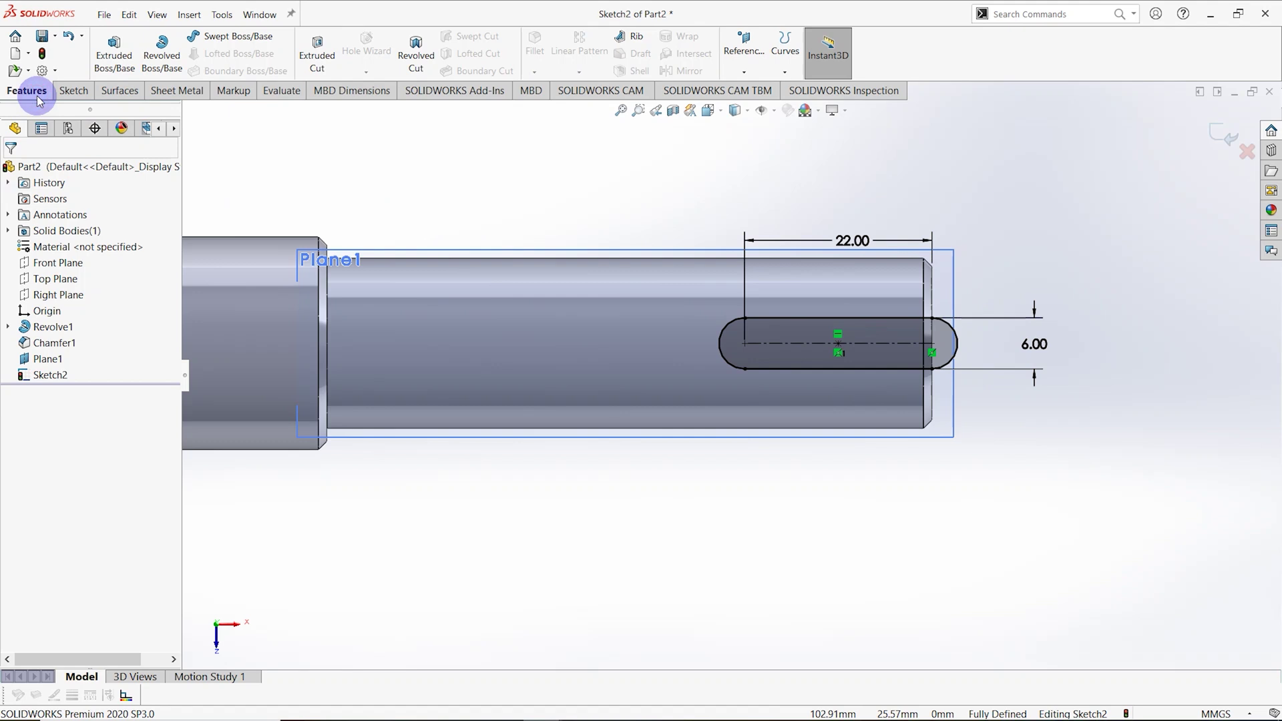
# Extrude-cut the slot sketch 3.5 mm deep into the shaft's small end as Cut-Extrude1
pyautogui.click(320, 67)
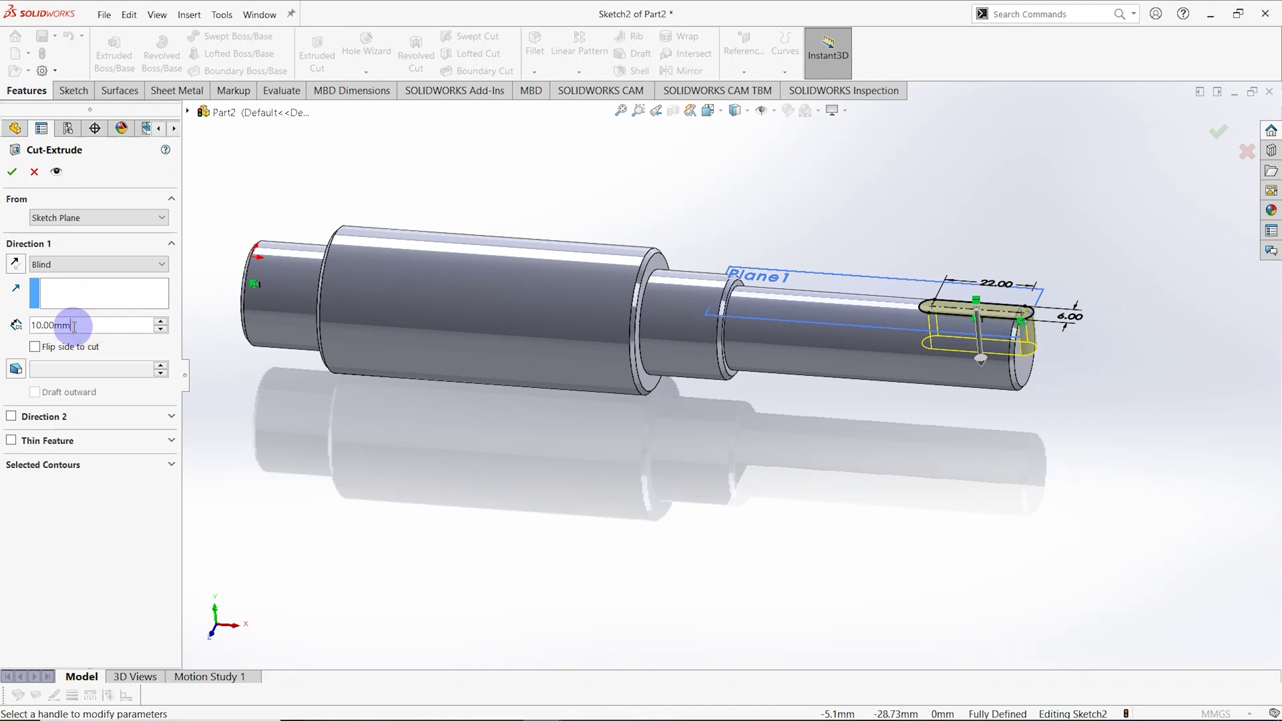
pyautogui.moveTo(73, 326); pyautogui.dragTo(16, 325)
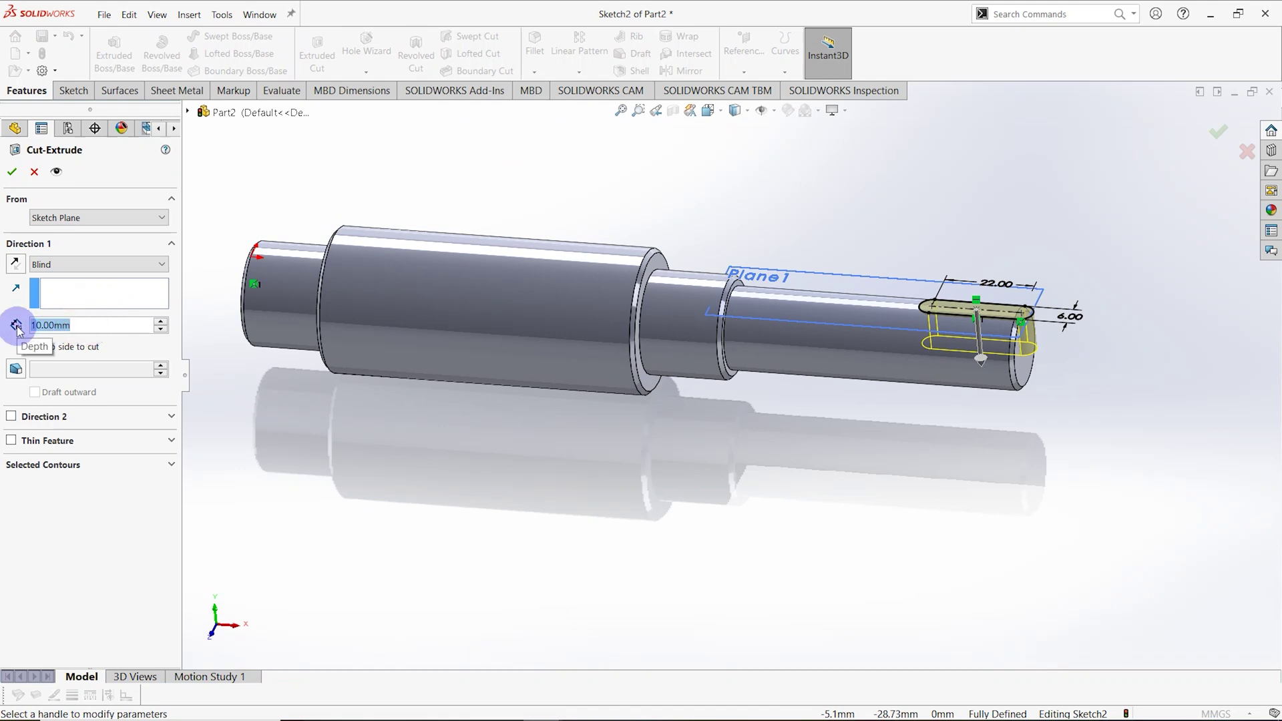
pyautogui.write('3.5')
pyautogui.press('Return')
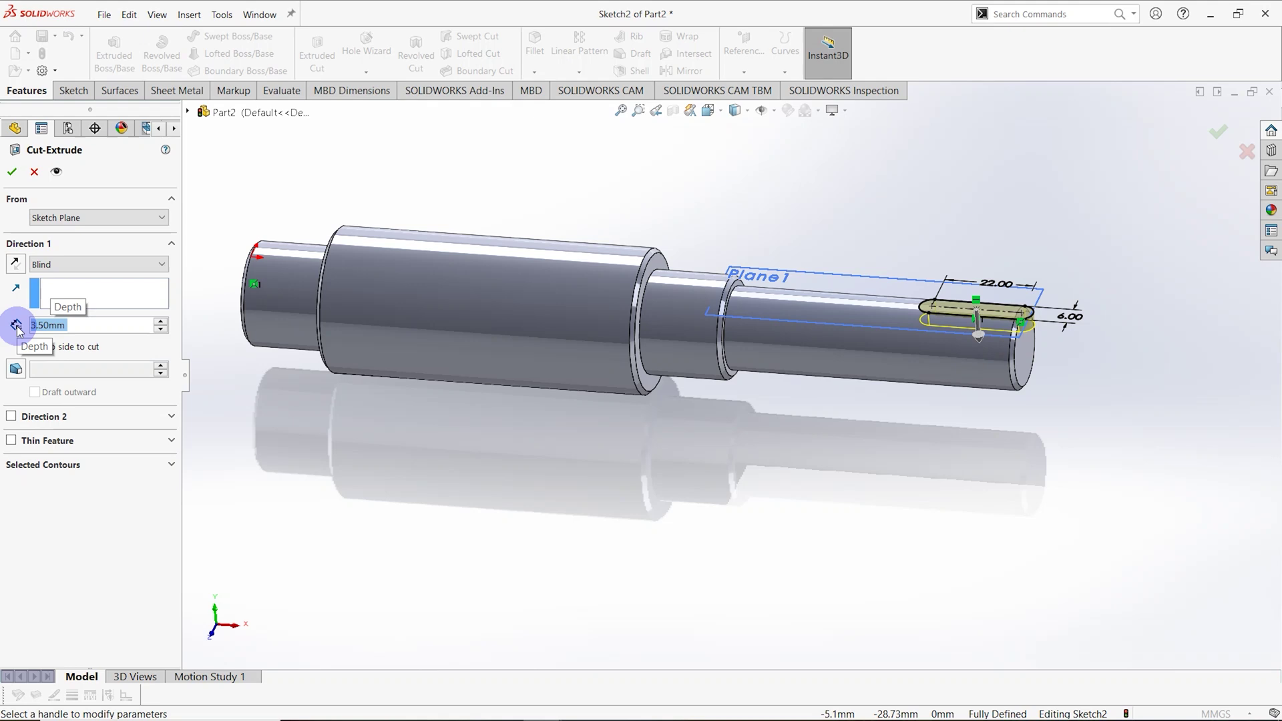
pyautogui.click(12, 172)
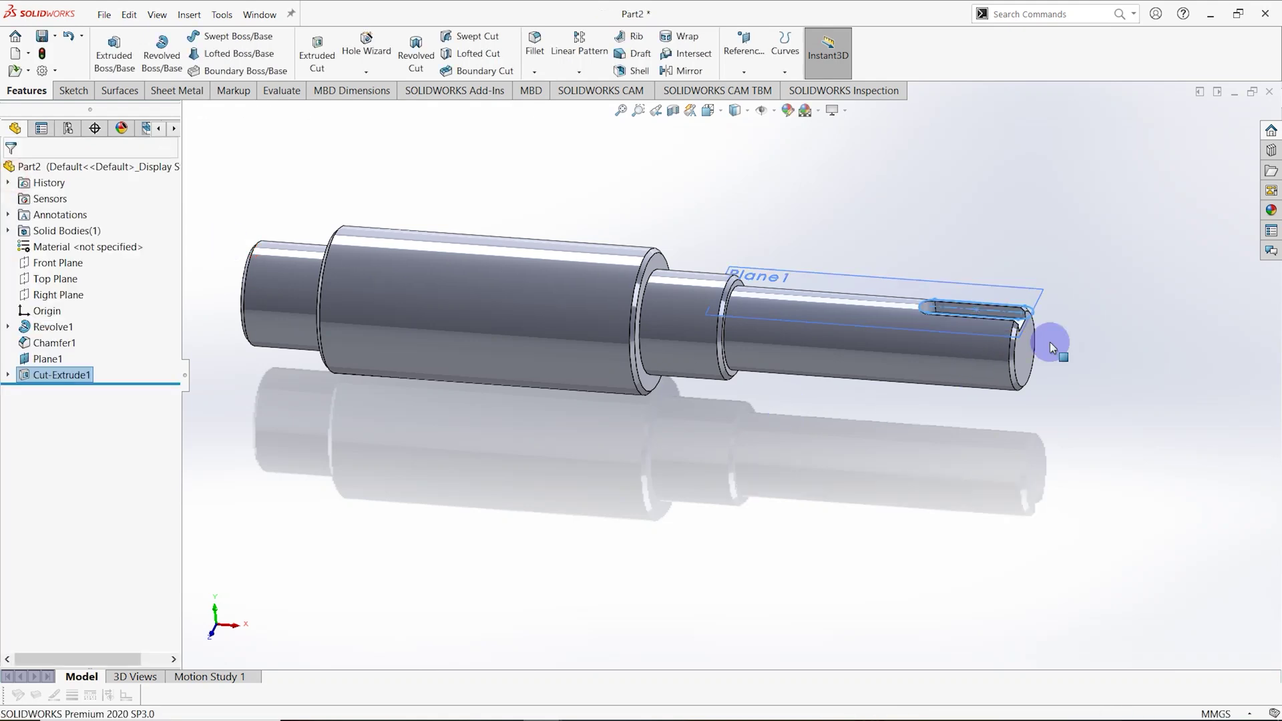
pyautogui.scroll(-8, 1043, 316)
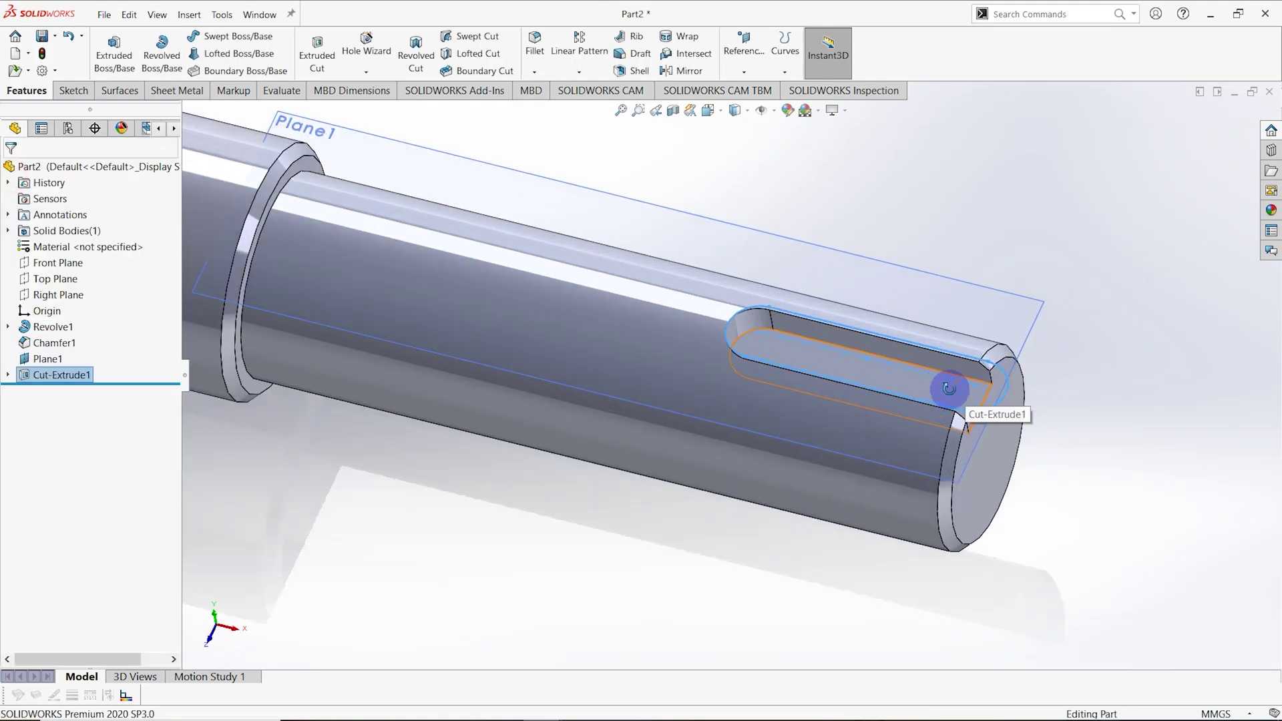
pyautogui.moveTo(963, 449); pyautogui.dragTo(959, 507, button='middle')
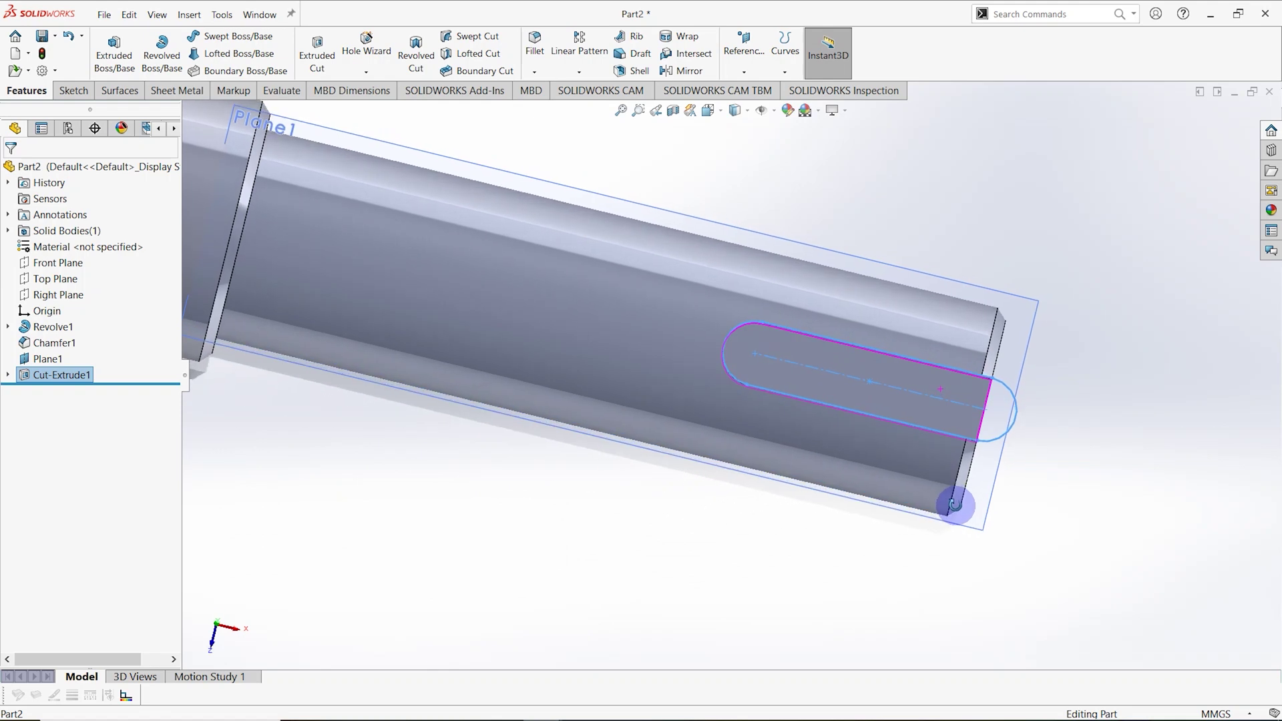
pyautogui.moveTo(730, 346); pyautogui.dragTo(777, 341, button='middle')
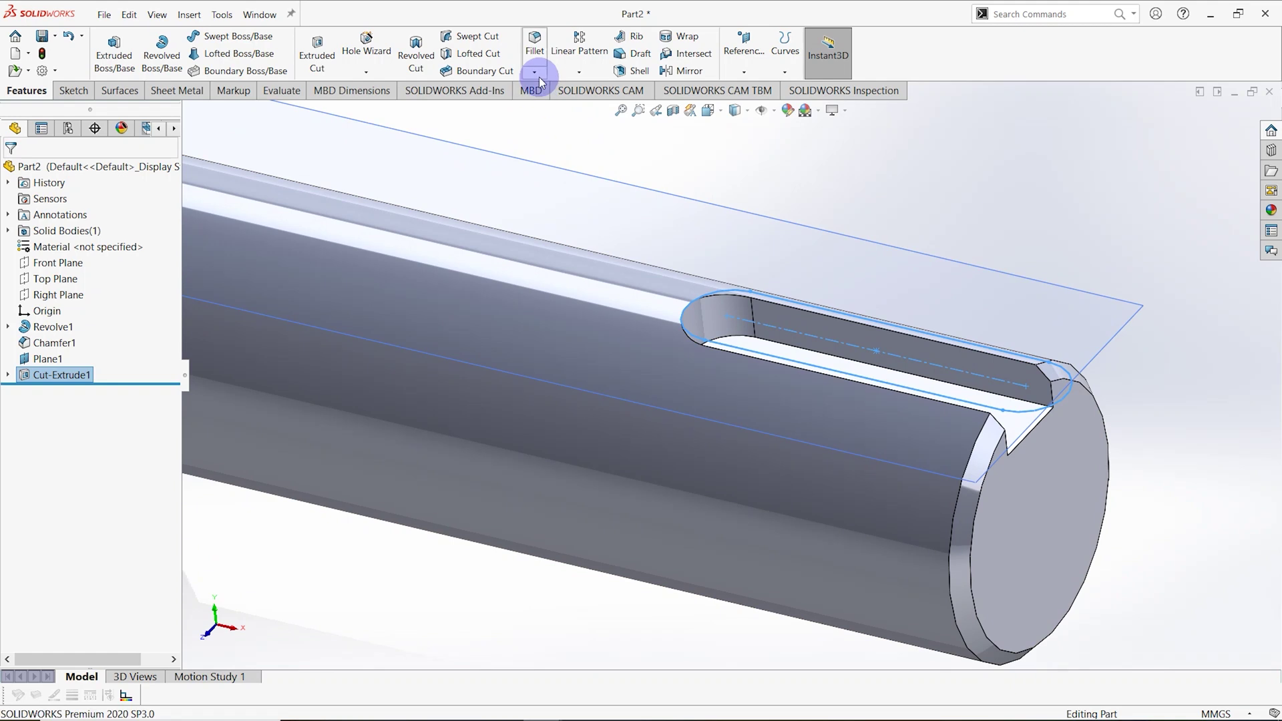
# Start a fillet and select the keyway slot's bottom edge loop
pyautogui.click(535, 43)
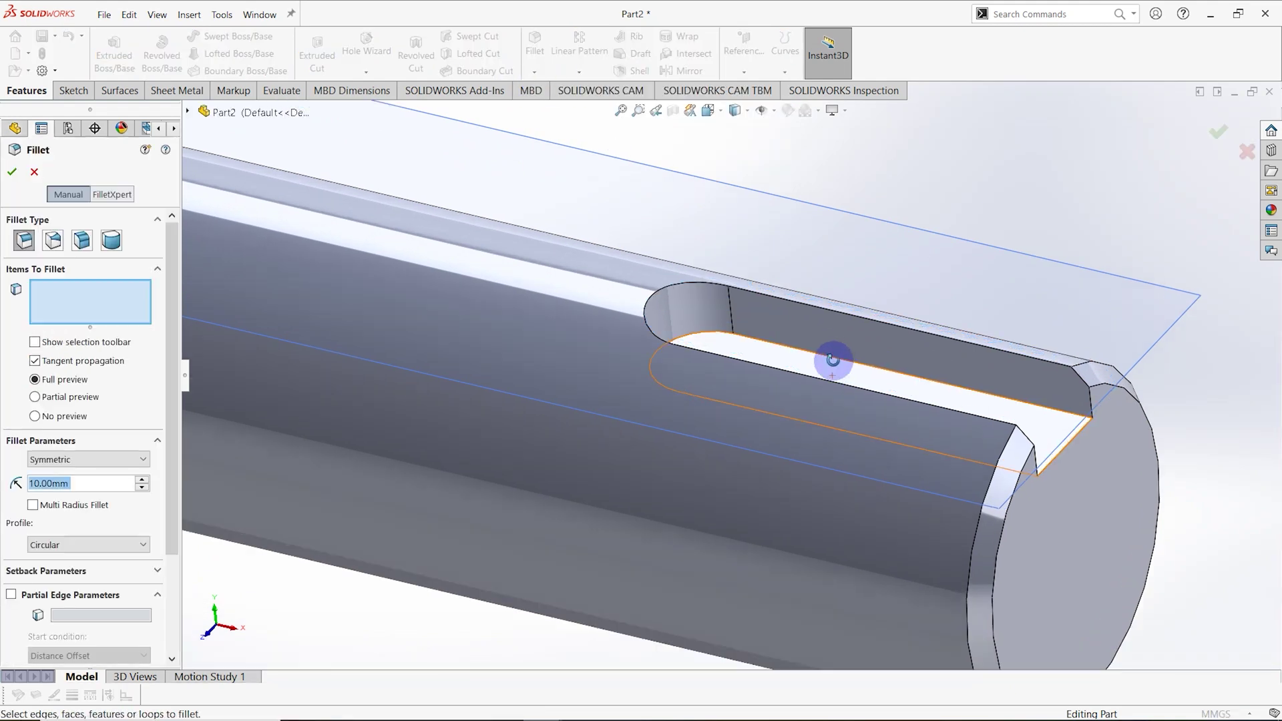
pyautogui.moveTo(833, 361); pyautogui.dragTo(833, 375, button='middle')
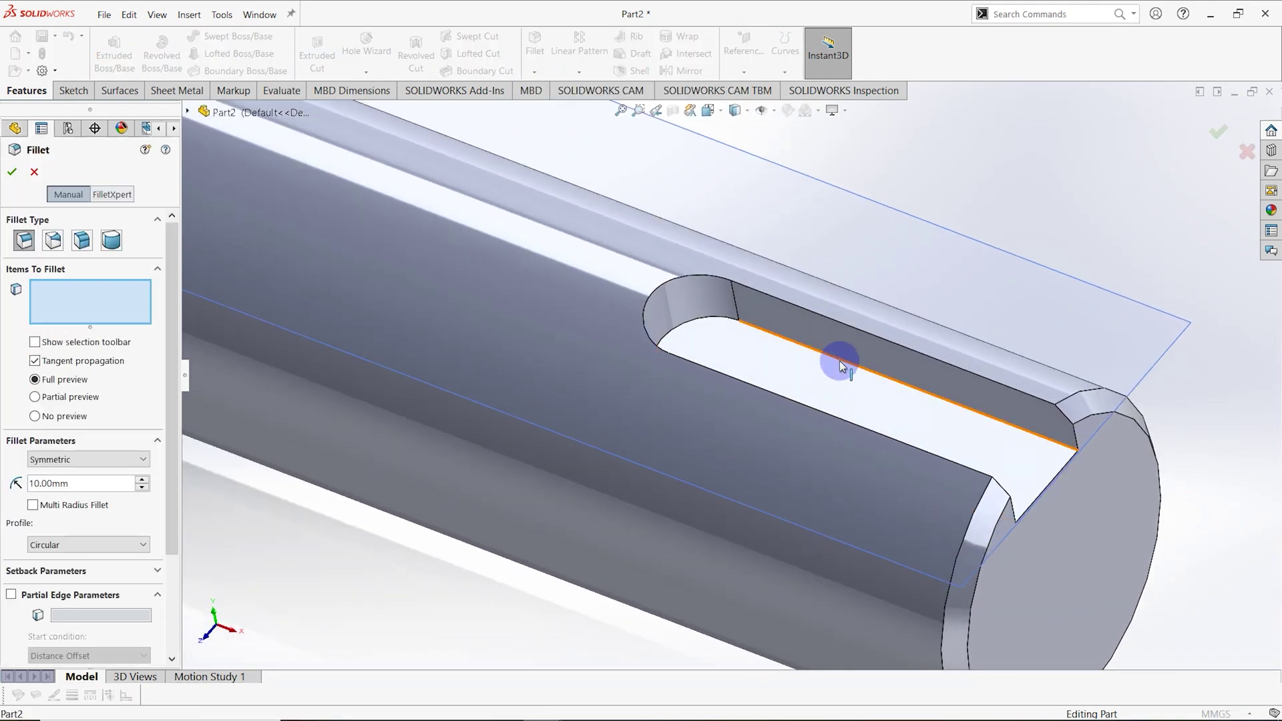
pyautogui.click(840, 362)
pyautogui.moveTo(788, 370); pyautogui.dragTo(773, 349, button='middle')
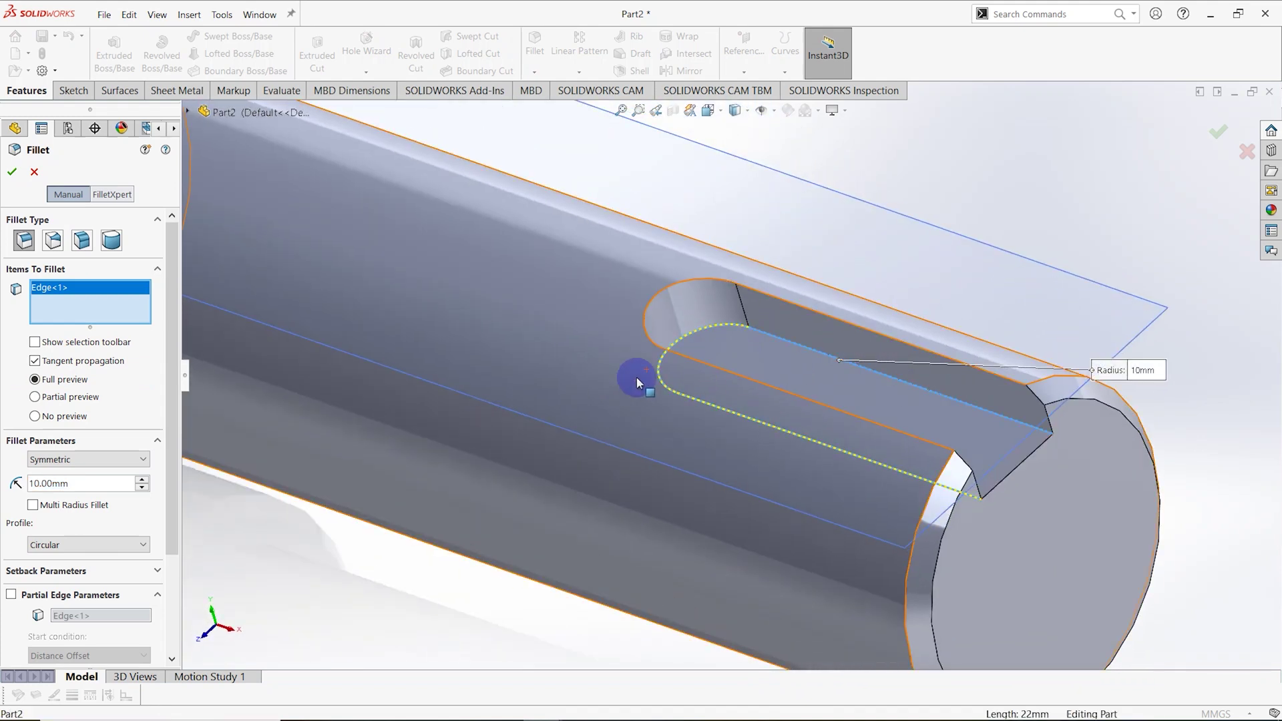
# Set the fillet radius to 0.25 mm and apply it as Fillet1
pyautogui.click(79, 483)
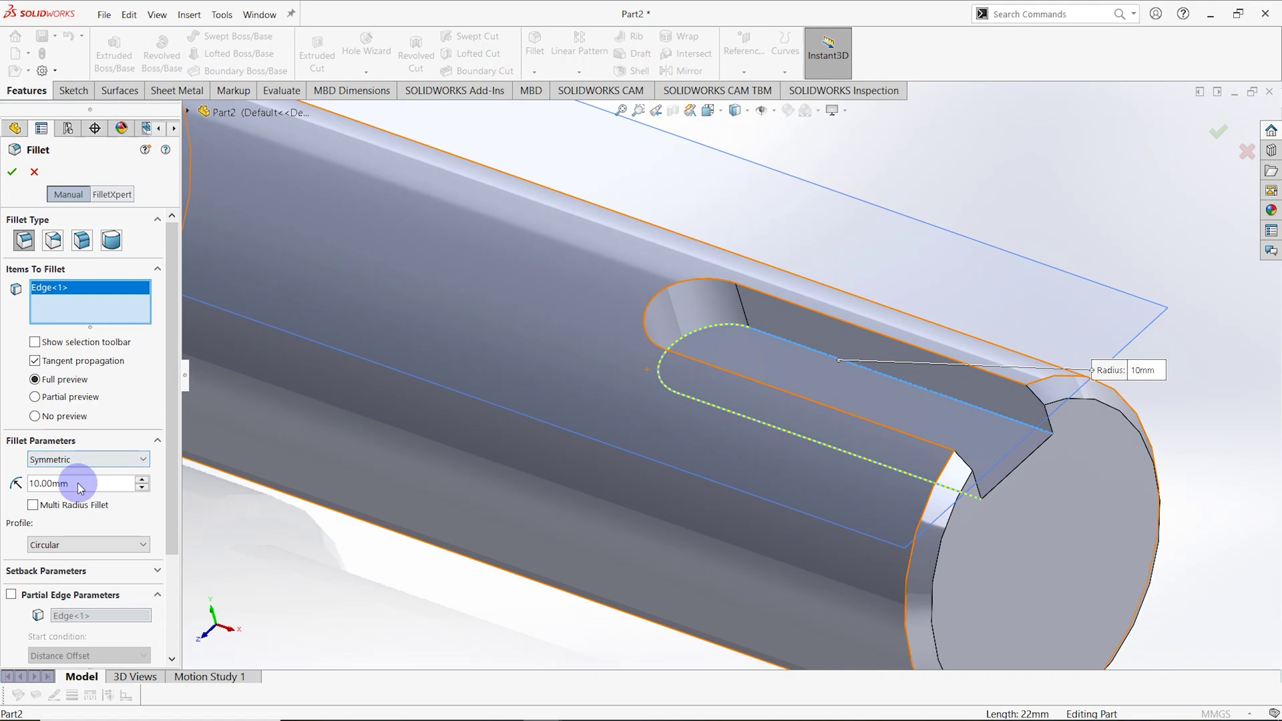
pyautogui.moveTo(74, 483); pyautogui.dragTo(2, 486)
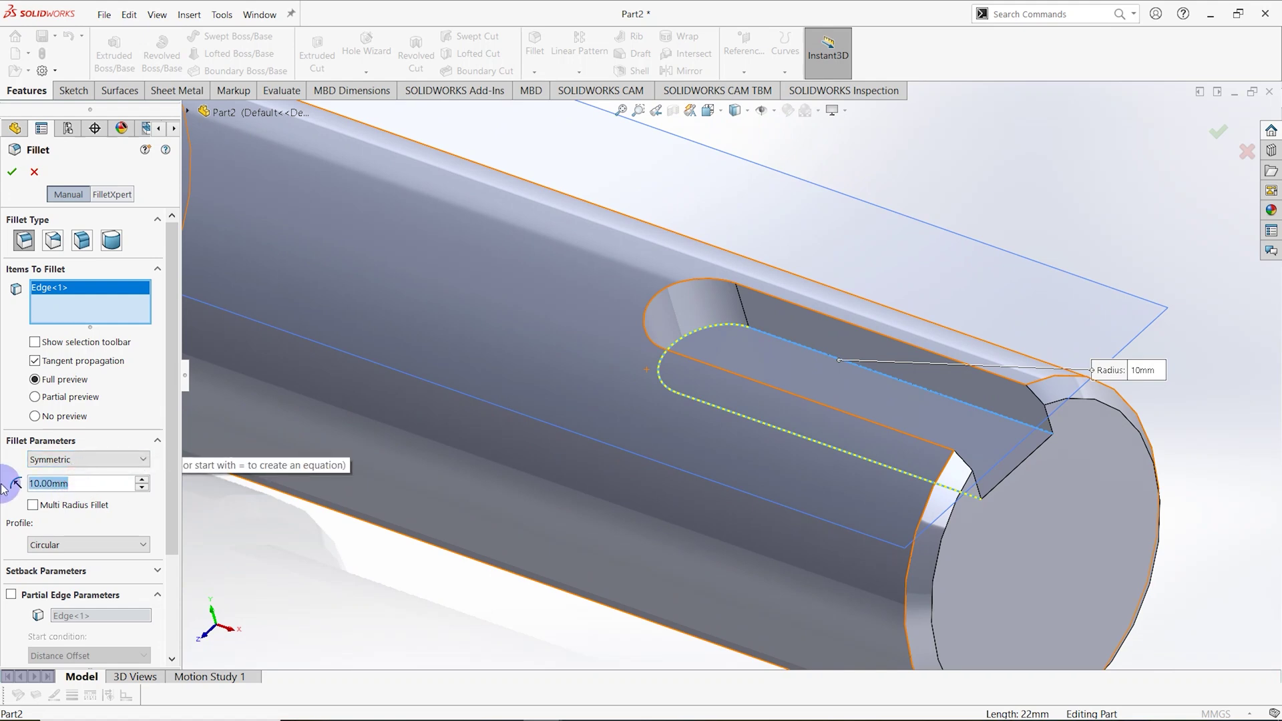
pyautogui.write('0.25')
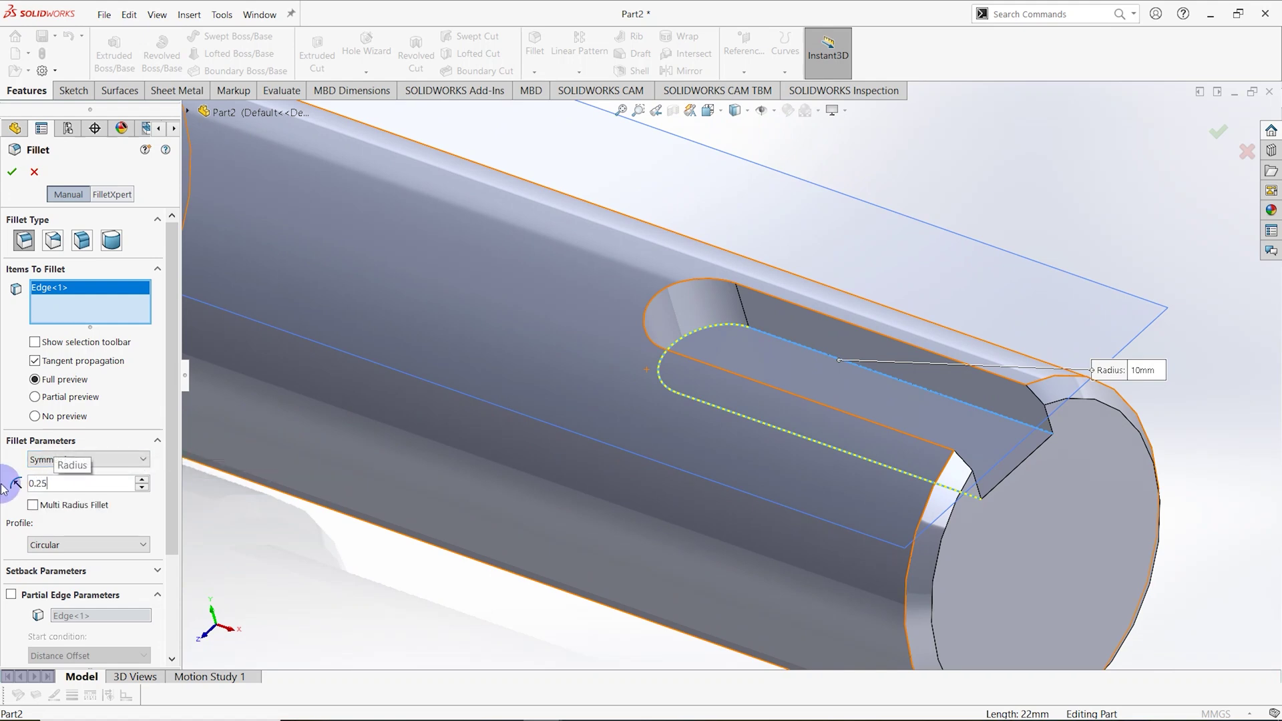
pyautogui.press('Return')
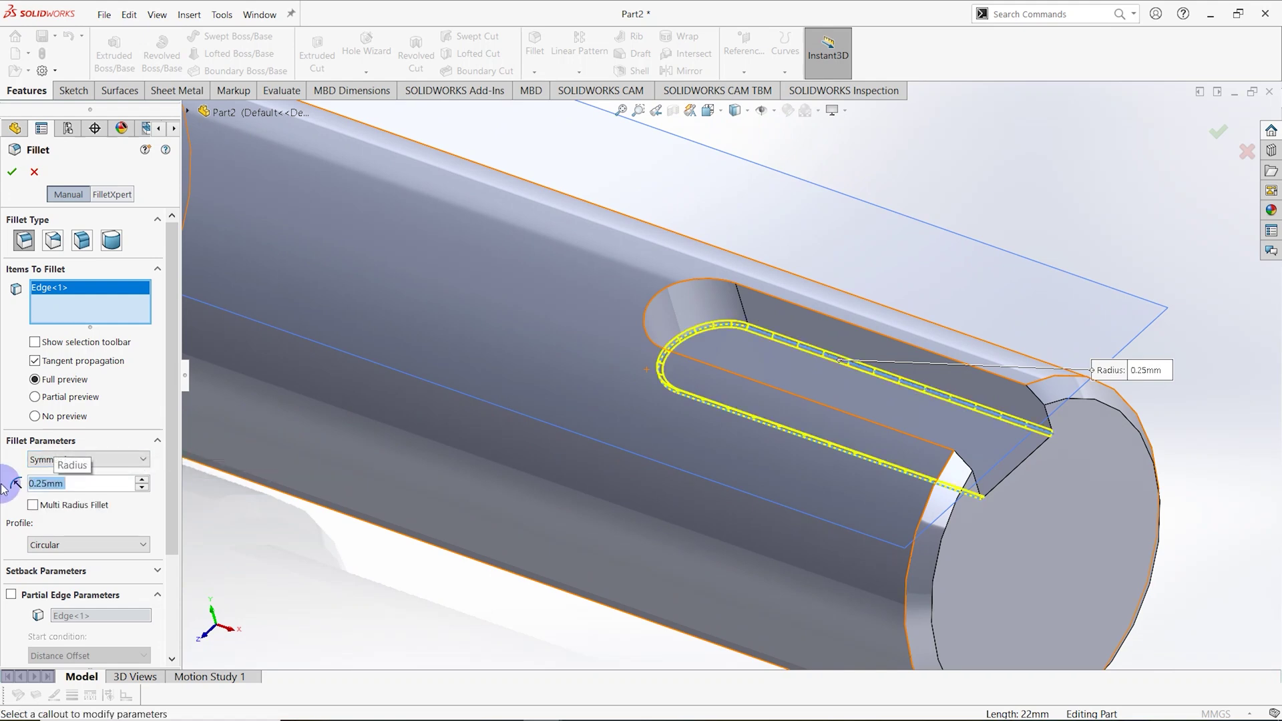
pyautogui.click(12, 172)
pyautogui.scroll(8, 643, 426)
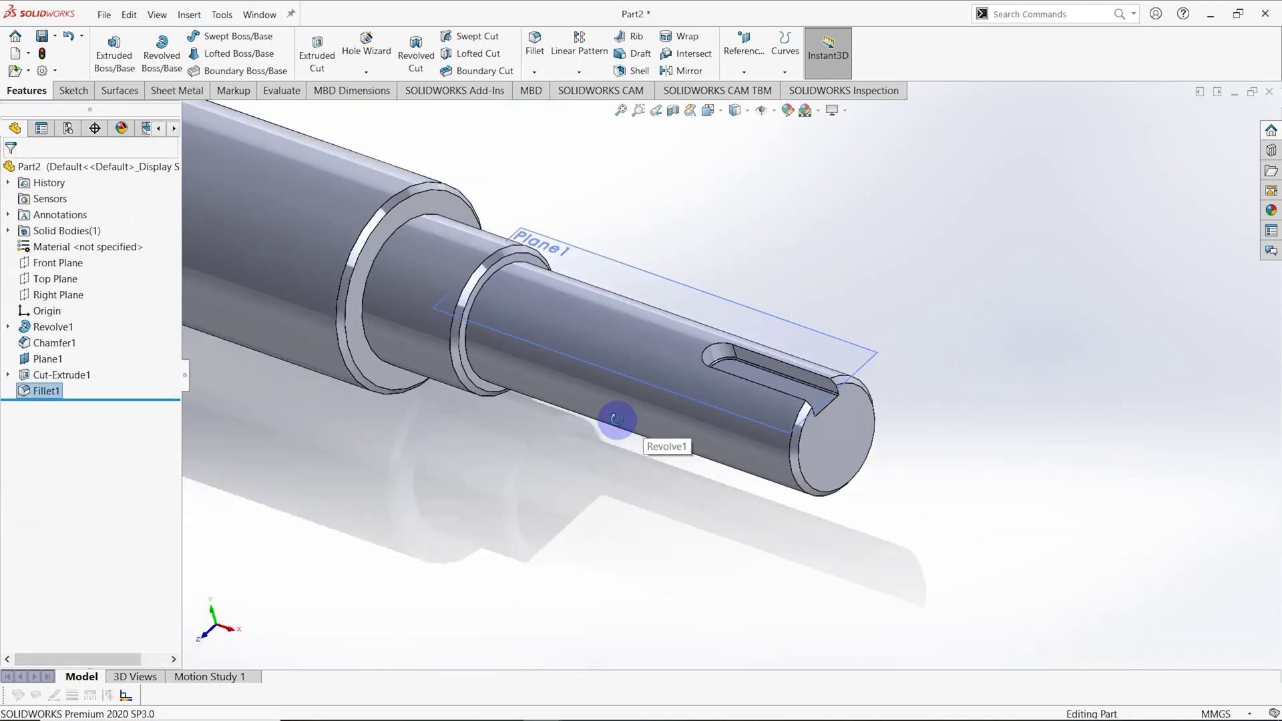
pyautogui.scroll(6, 628, 427)
pyautogui.moveTo(628, 427); pyautogui.dragTo(552, 324, button='middle')
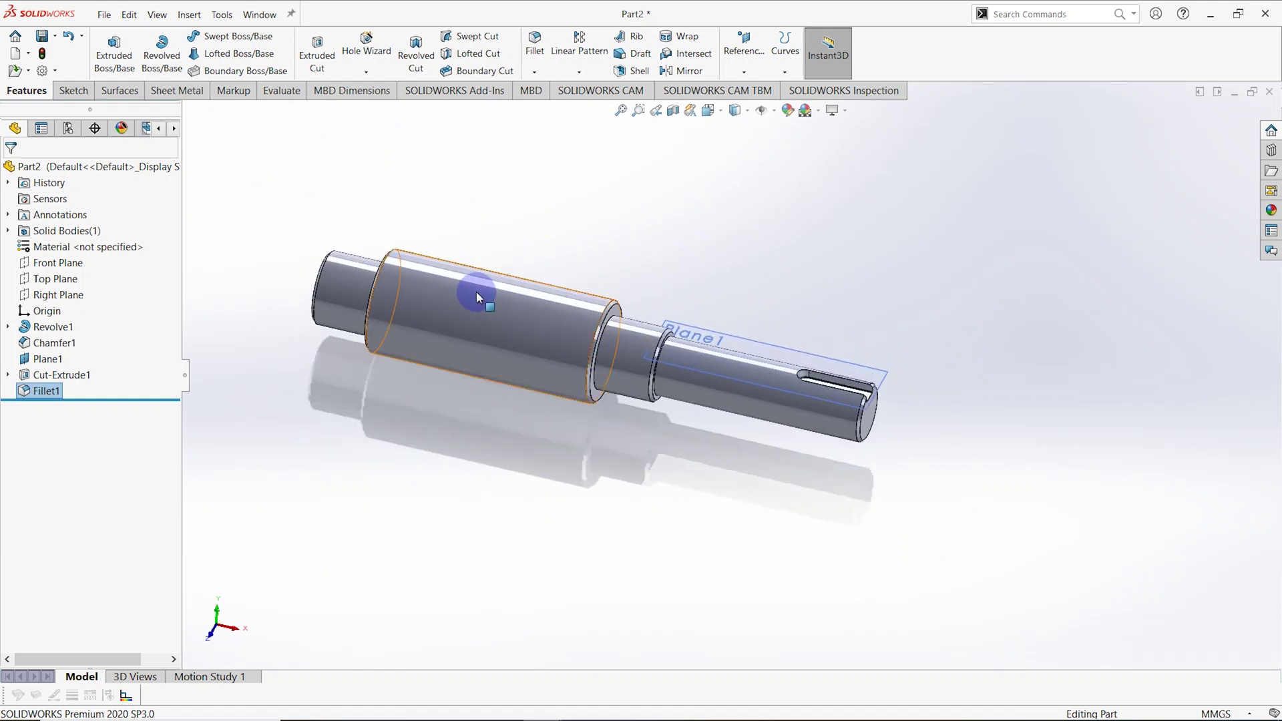
pyautogui.moveTo(499, 324); pyautogui.dragTo(471, 307, button='middle')
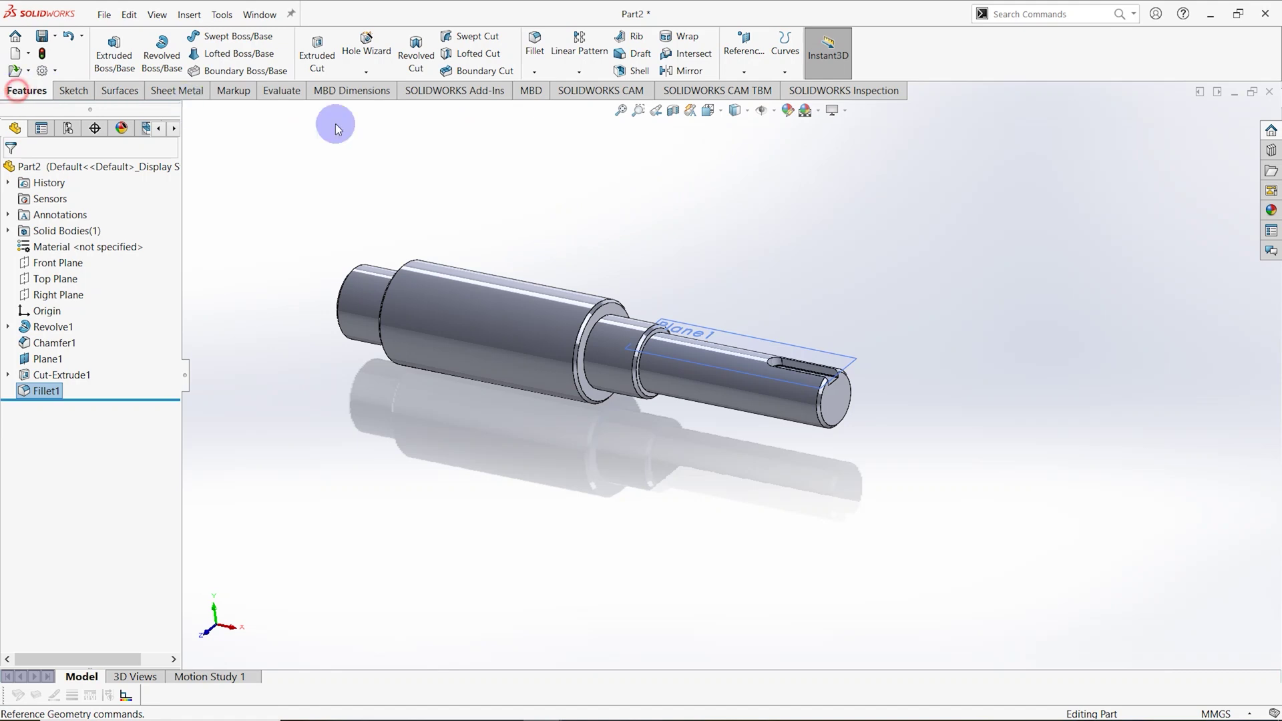
# Create Plane2 referencing the large cylindrical face and Top Plane with the Parallel option
pyautogui.click(751, 80)
pyautogui.click(759, 91)
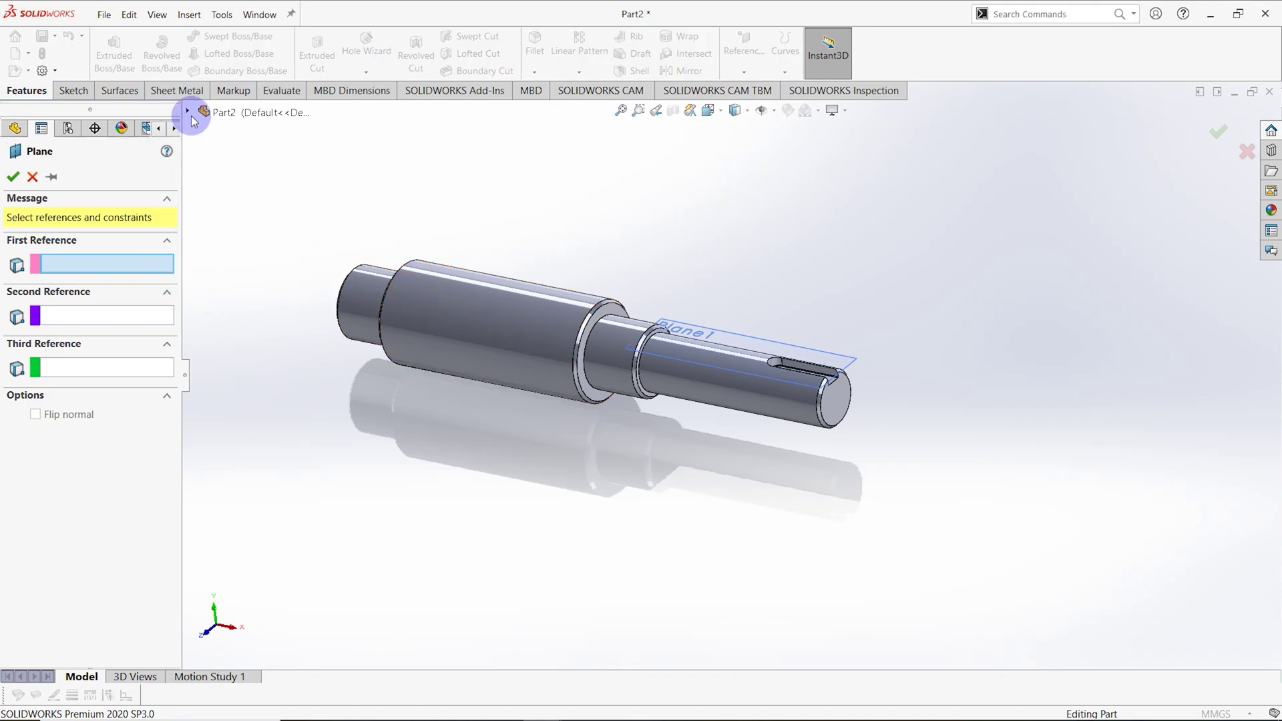
pyautogui.click(460, 311)
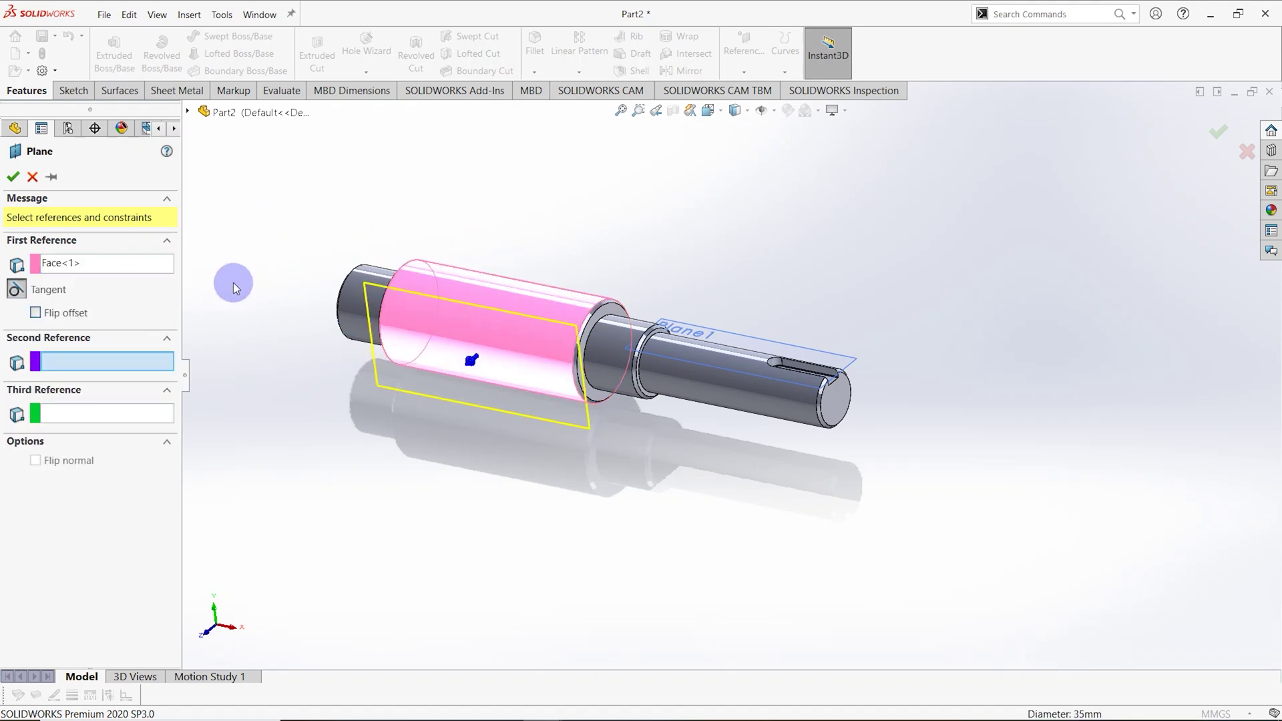
pyautogui.click(188, 114)
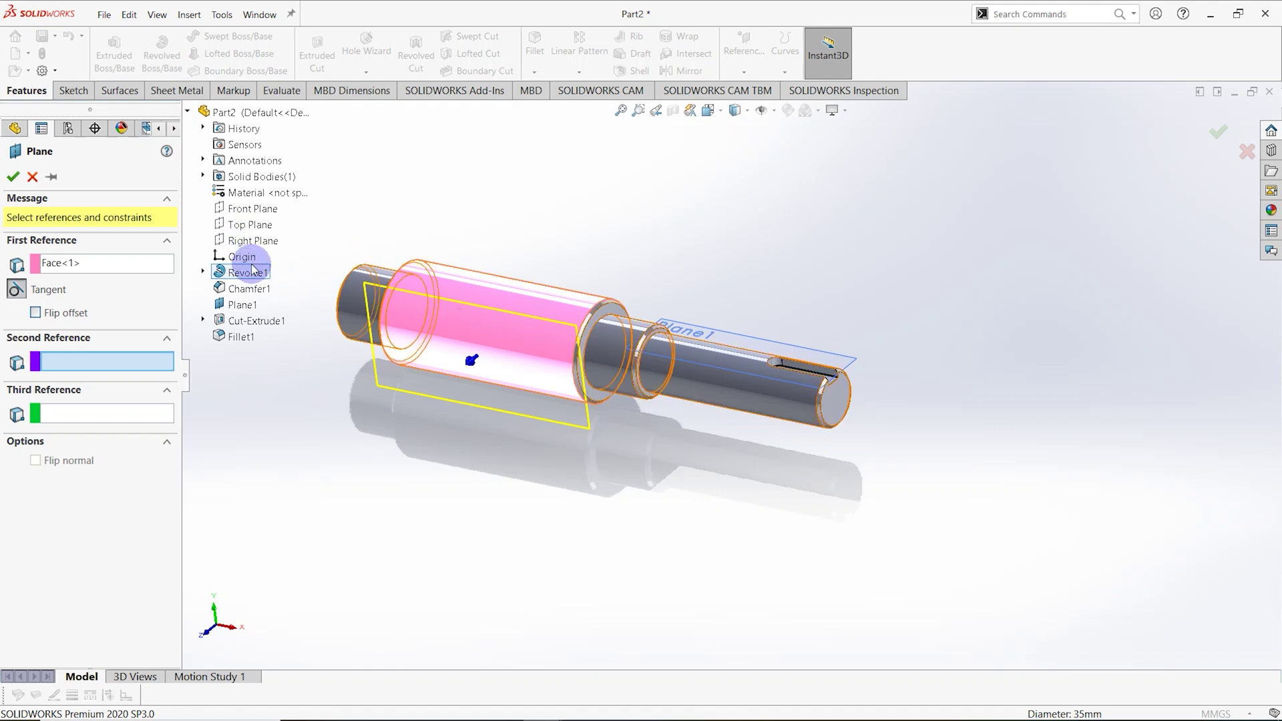
pyautogui.click(250, 226)
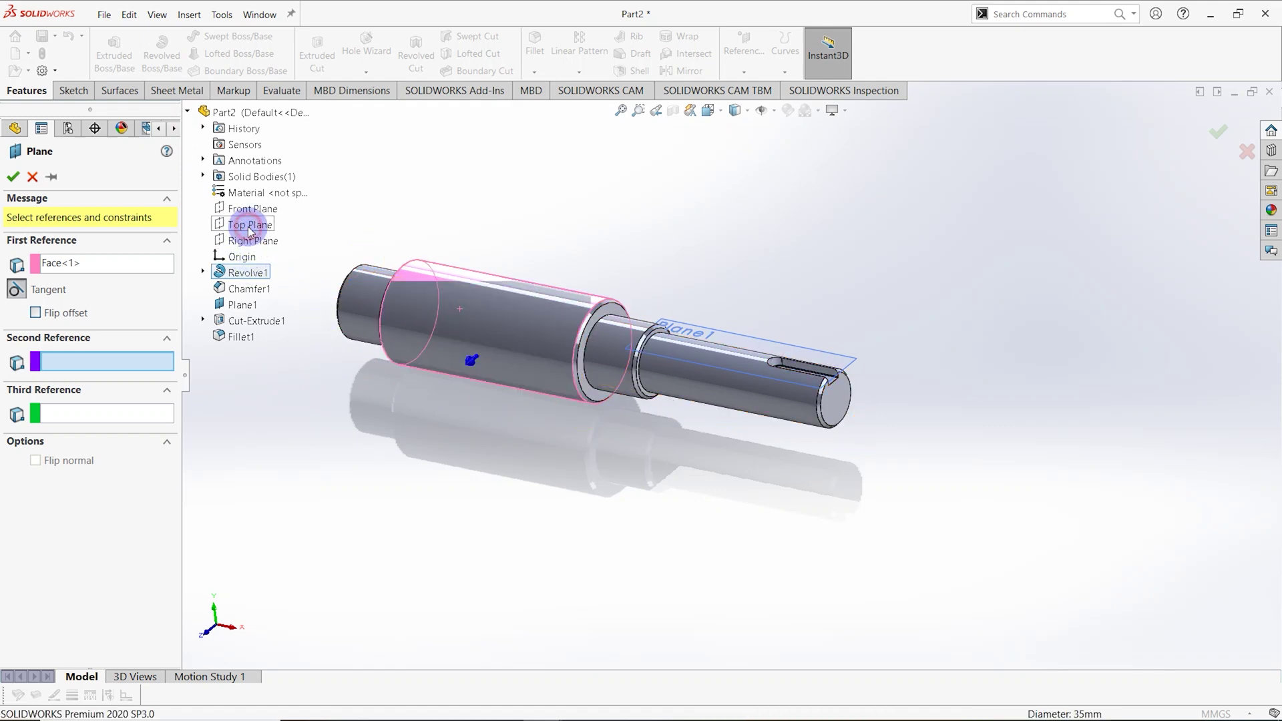
pyautogui.click(17, 388)
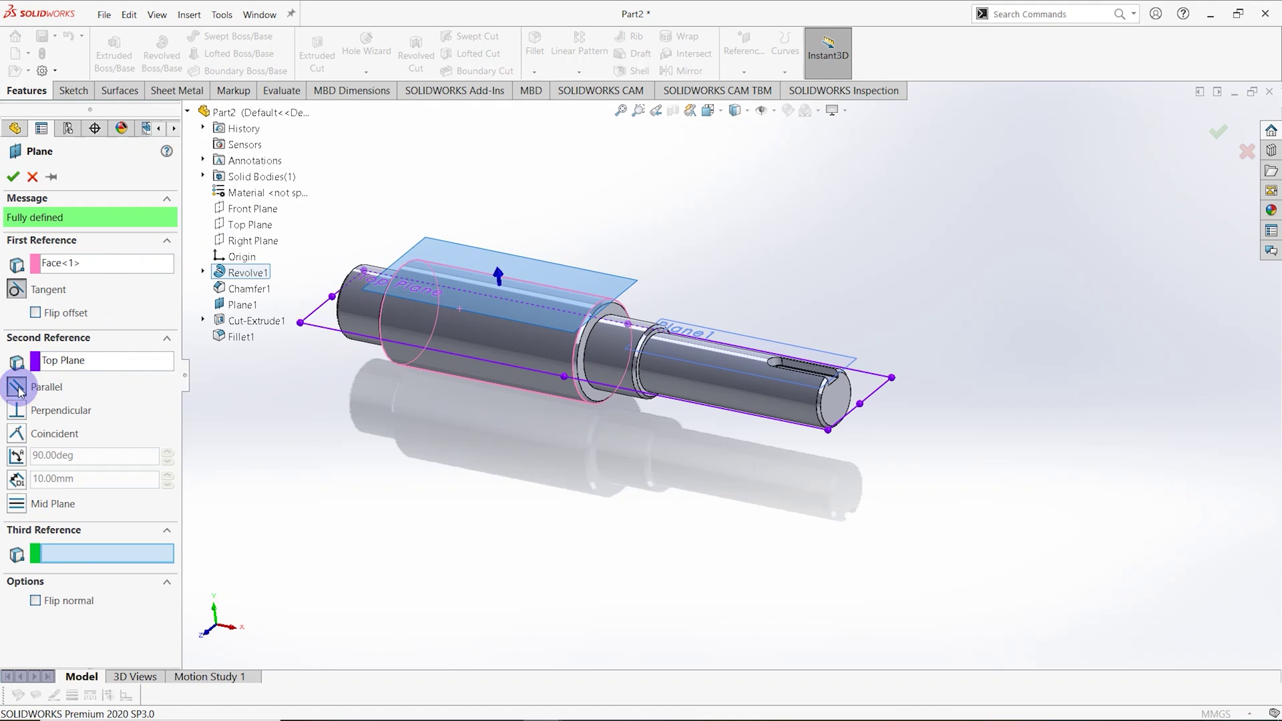
pyautogui.moveTo(501, 459); pyautogui.dragTo(483, 405, button='middle')
pyautogui.click(30, 178)
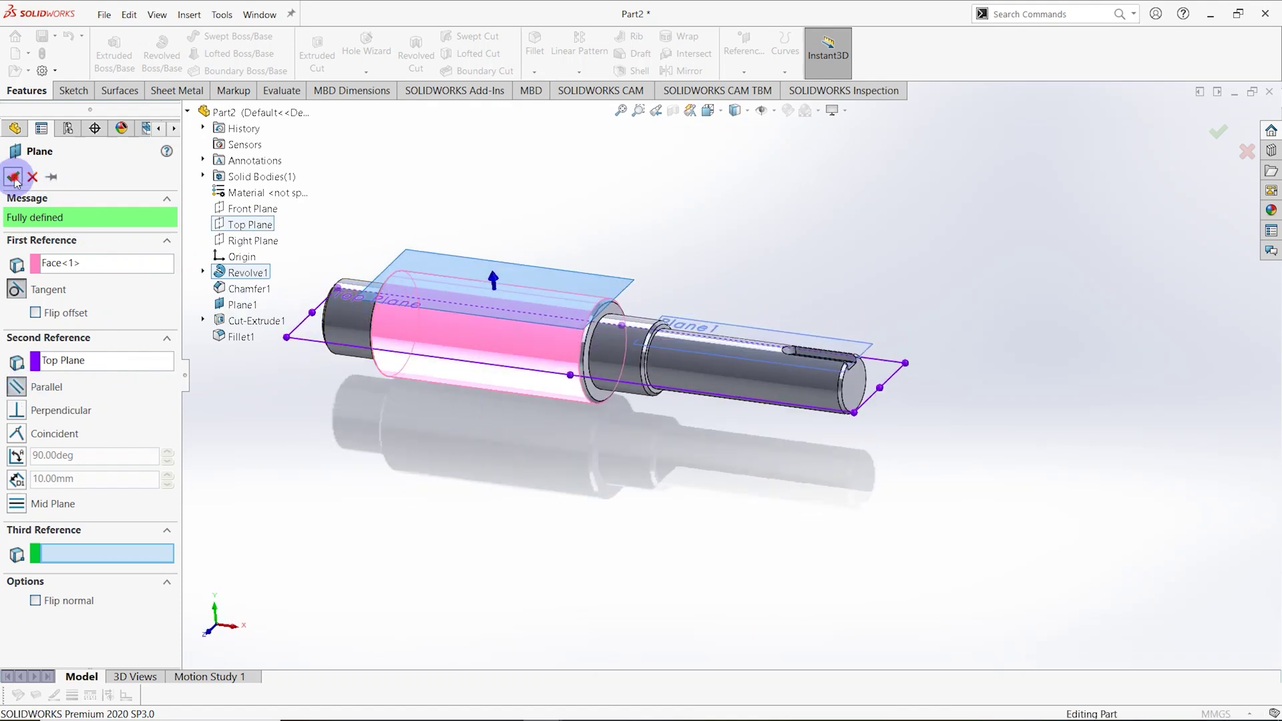
pyautogui.click(541, 405)
pyautogui.moveTo(618, 471); pyautogui.dragTo(547, 349, button='middle')
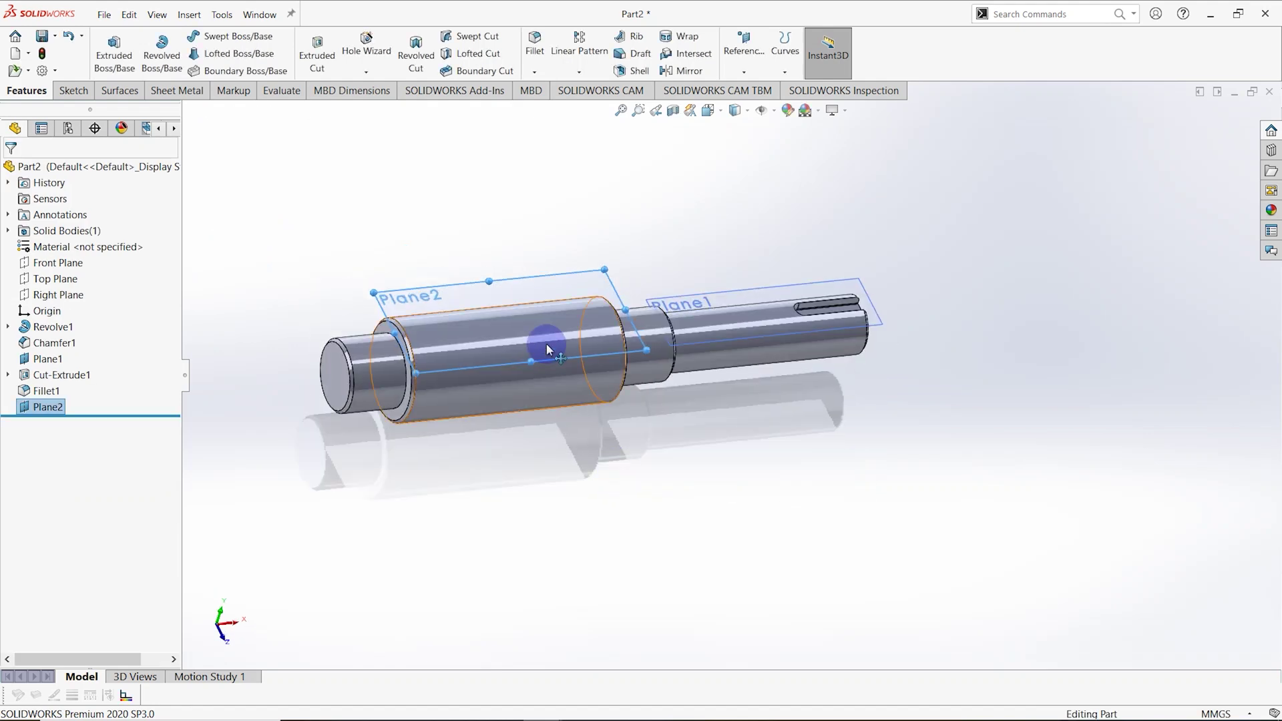
pyautogui.rightClick(532, 286)
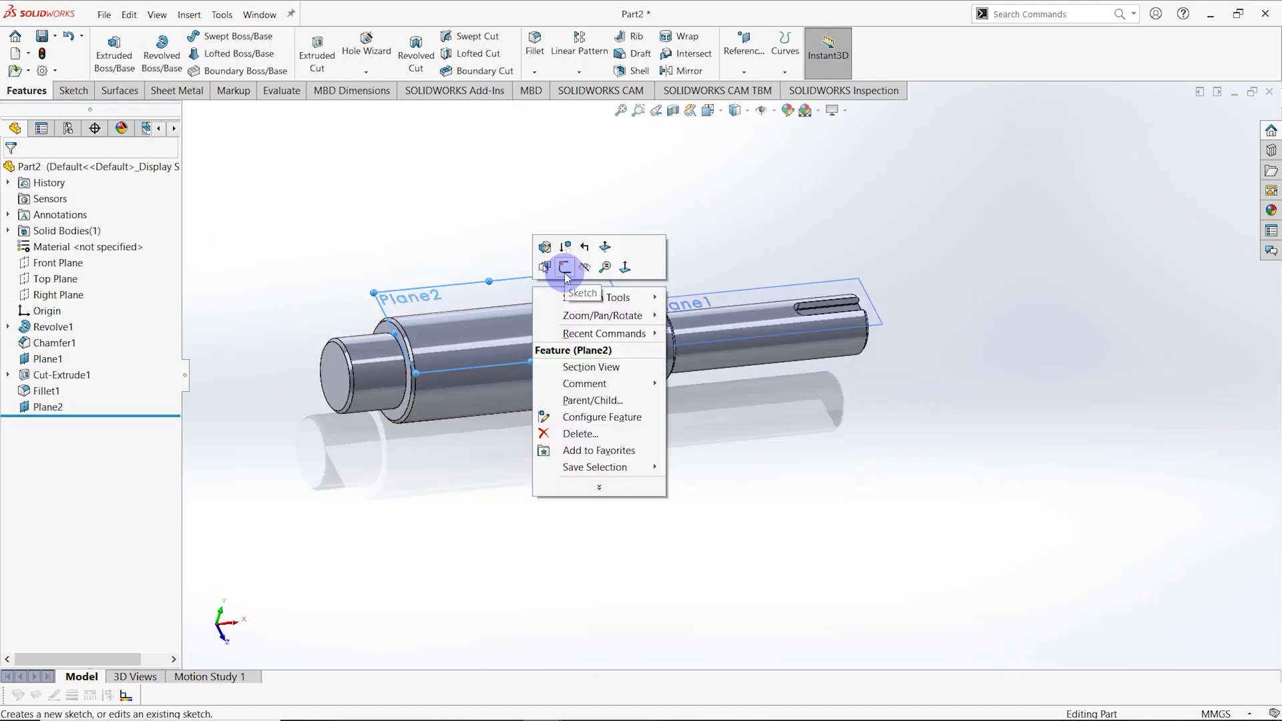
# Sketch on Plane2 and draw a centerline edge to edge across the large section
pyautogui.click(565, 270)
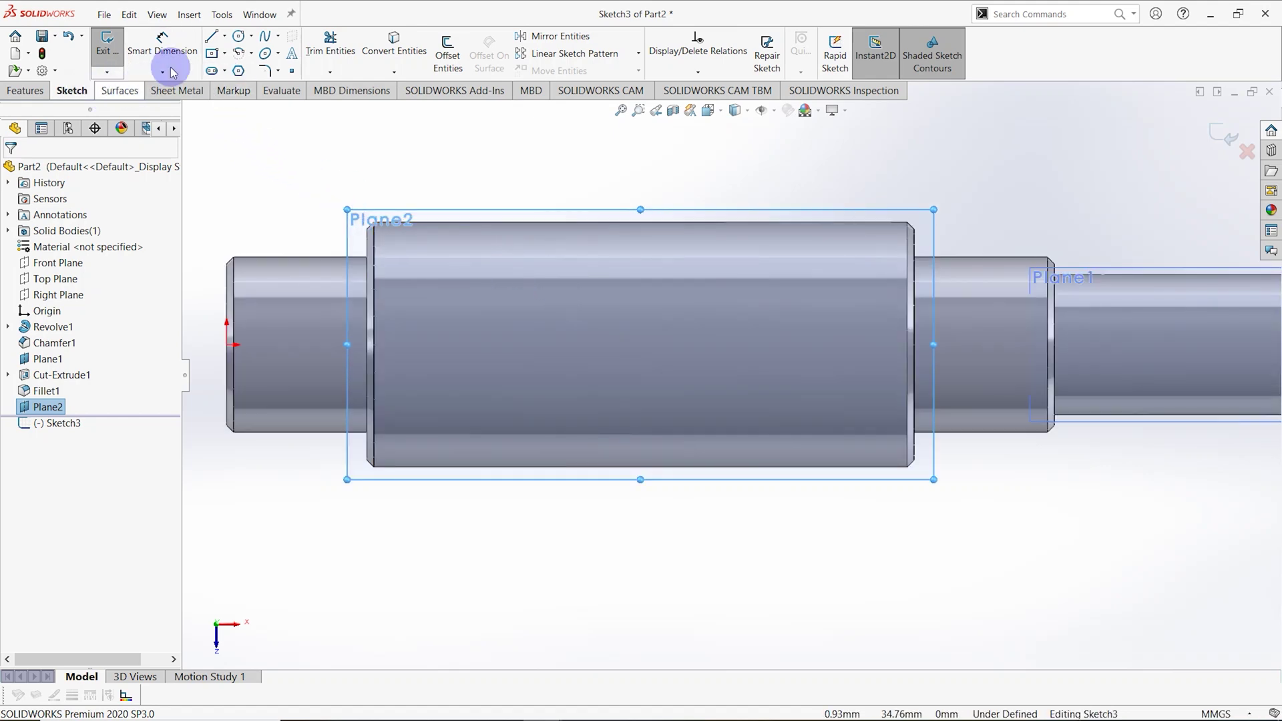
pyautogui.click(225, 36)
pyautogui.click(253, 70)
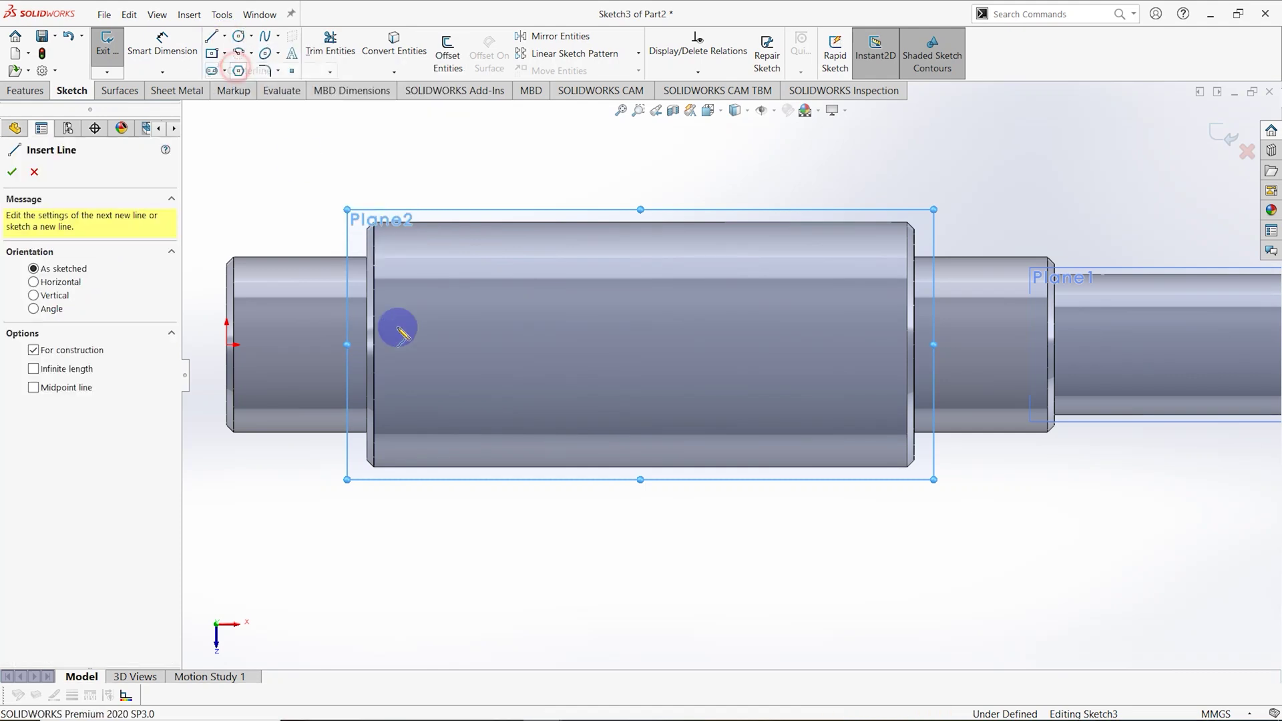
pyautogui.click(366, 344)
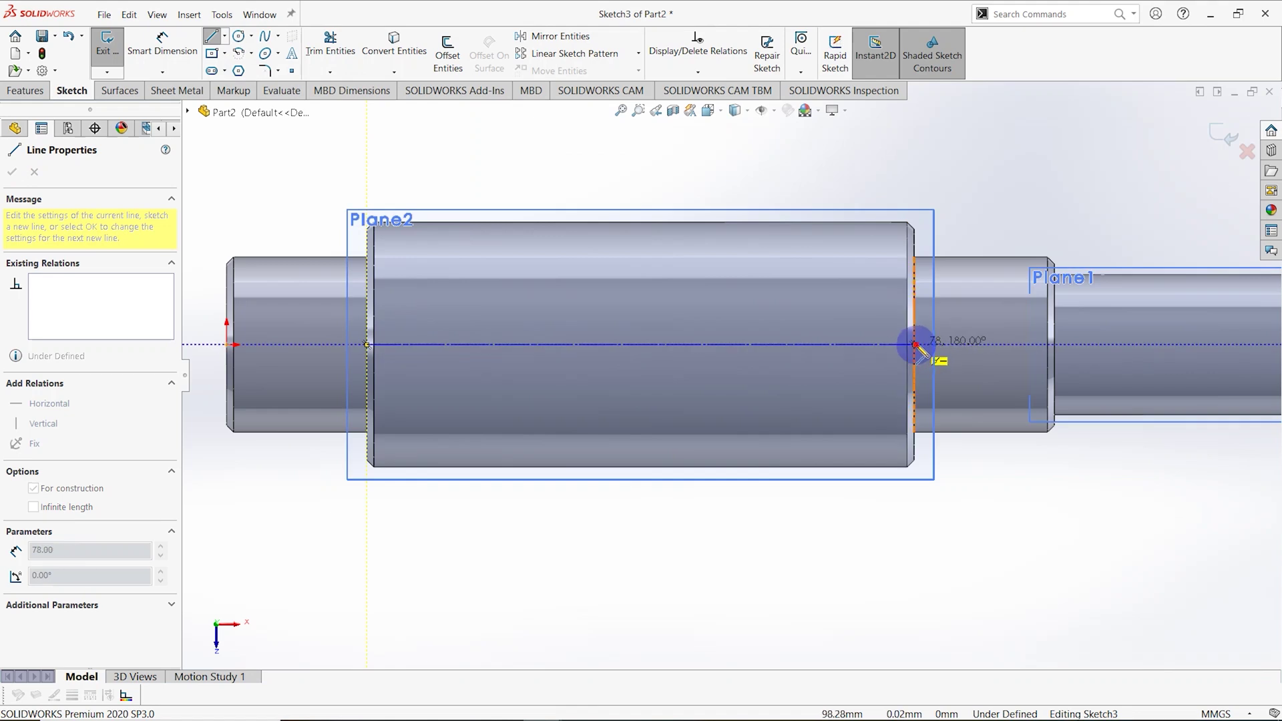
pyautogui.click(915, 345)
pyautogui.rightClick(961, 170)
pyautogui.click(988, 191)
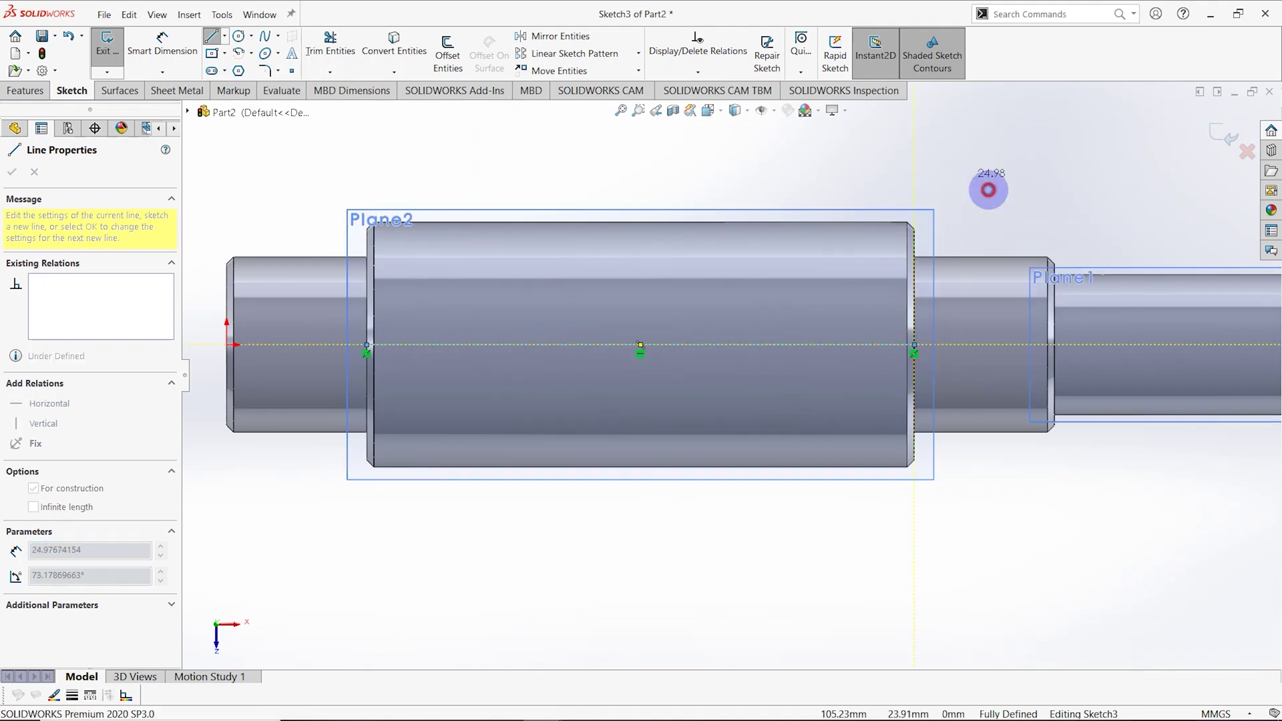
pyautogui.click(213, 72)
pyautogui.click(167, 187)
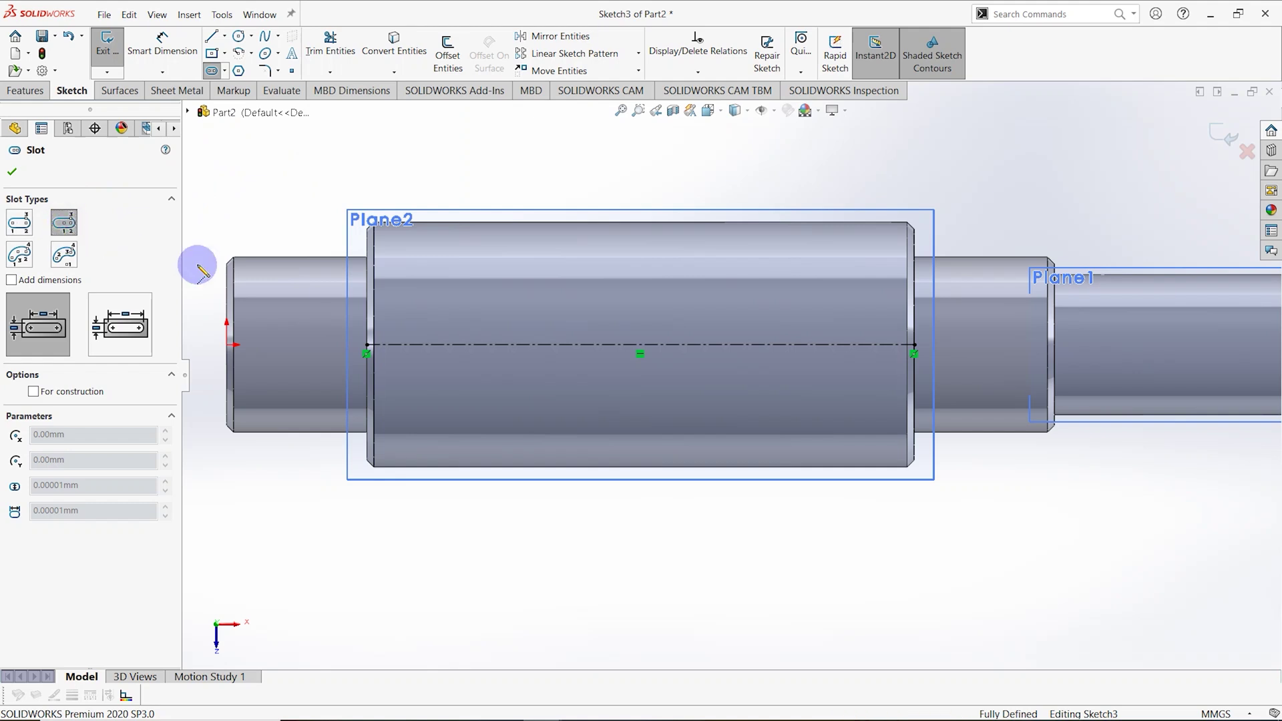
# Place a centre-point straight slot at the centerline midpoint with its end point and width
pyautogui.click(641, 346)
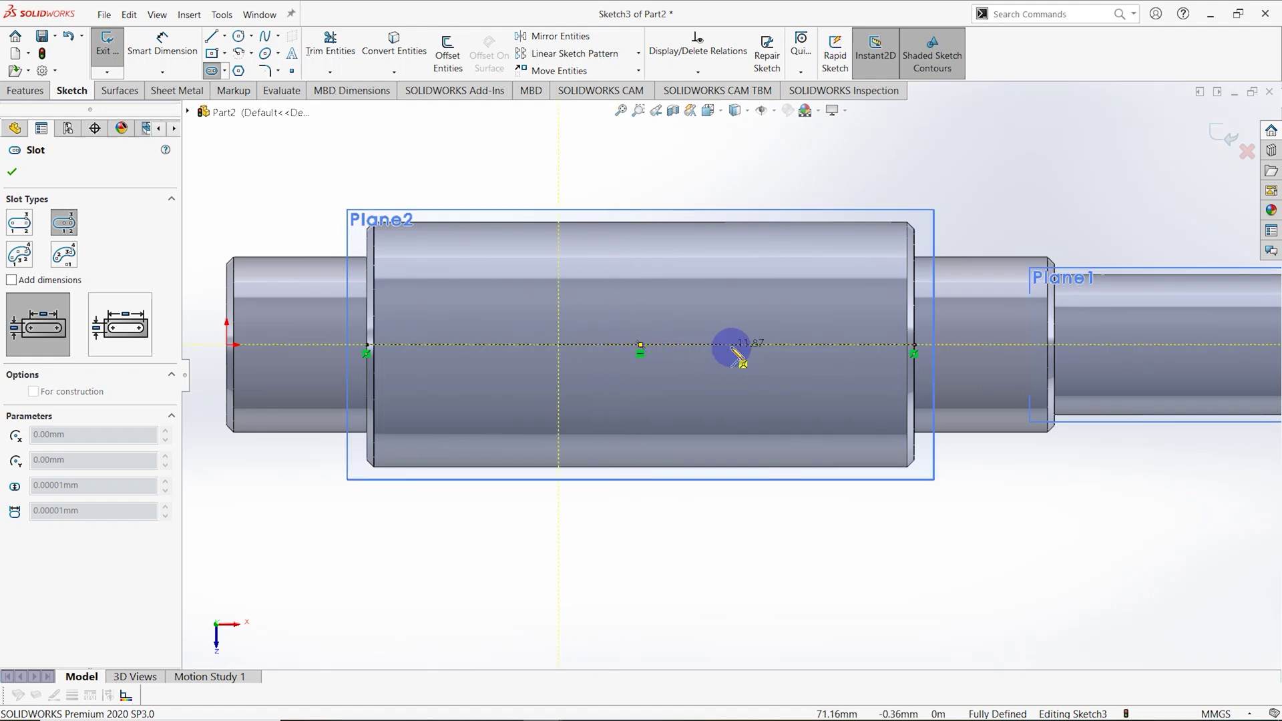
pyautogui.click(768, 346)
pyautogui.click(767, 323)
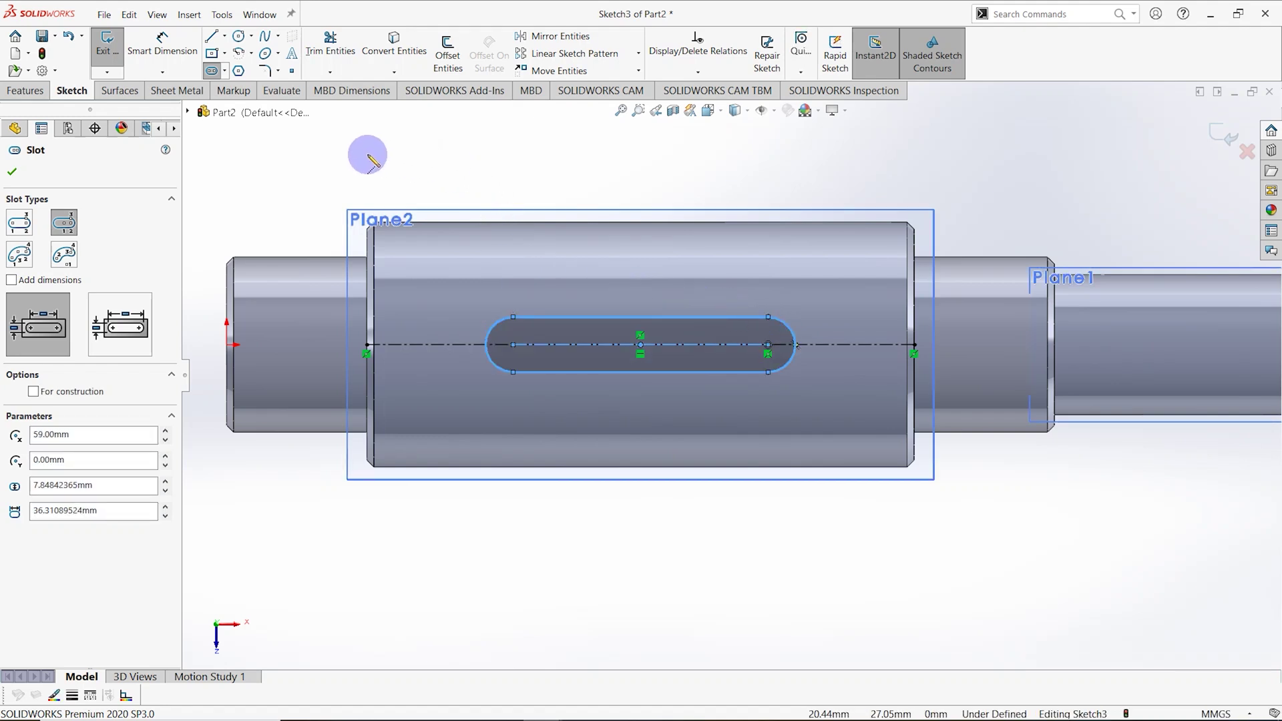
pyautogui.click(167, 47)
pyautogui.scroll(1, 688, 367)
pyautogui.scroll(-3, 695, 380)
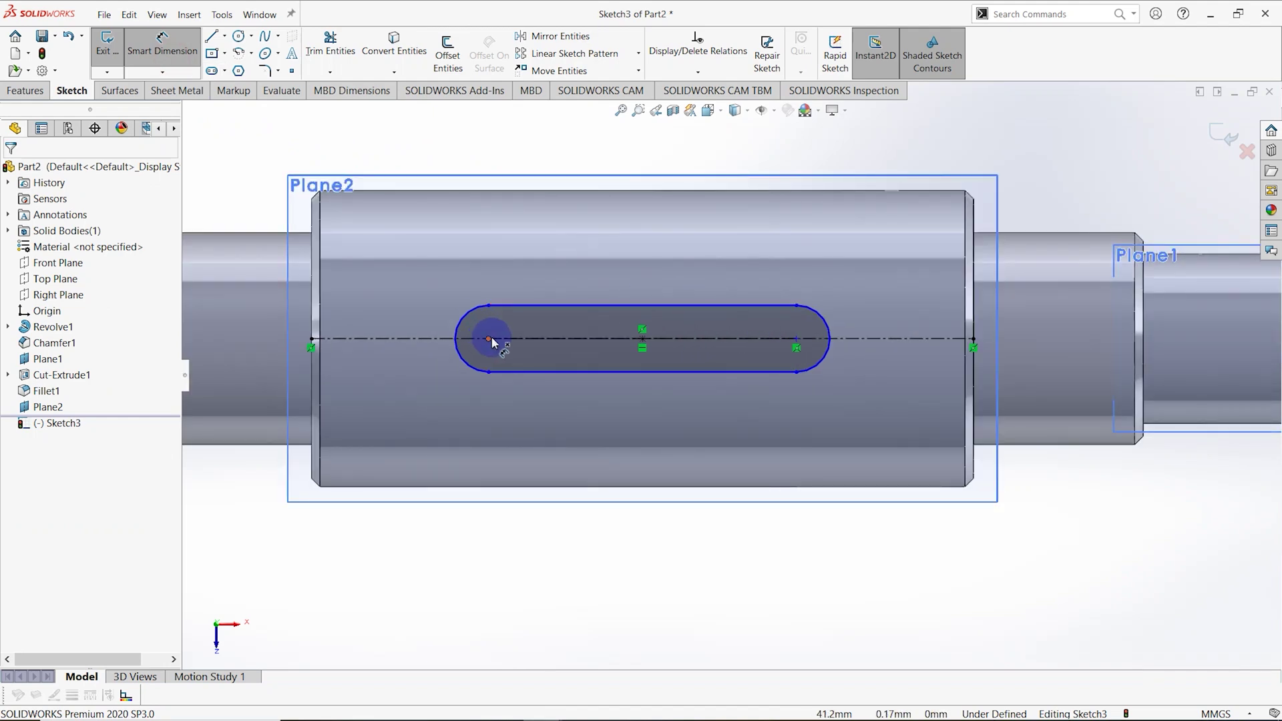
# Dimension the slot: 30 mm length to the arc centre and R5 on the end arc
pyautogui.click(675, 370)
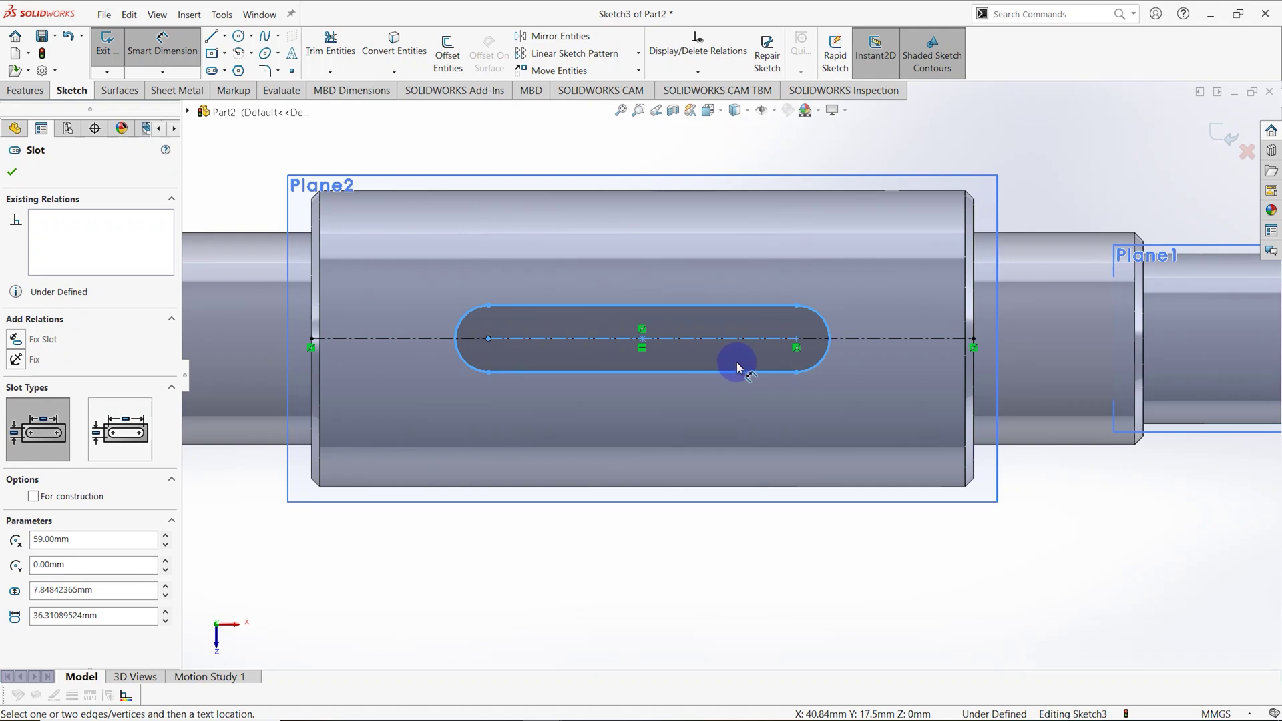
pyautogui.click(797, 343)
pyautogui.click(638, 273)
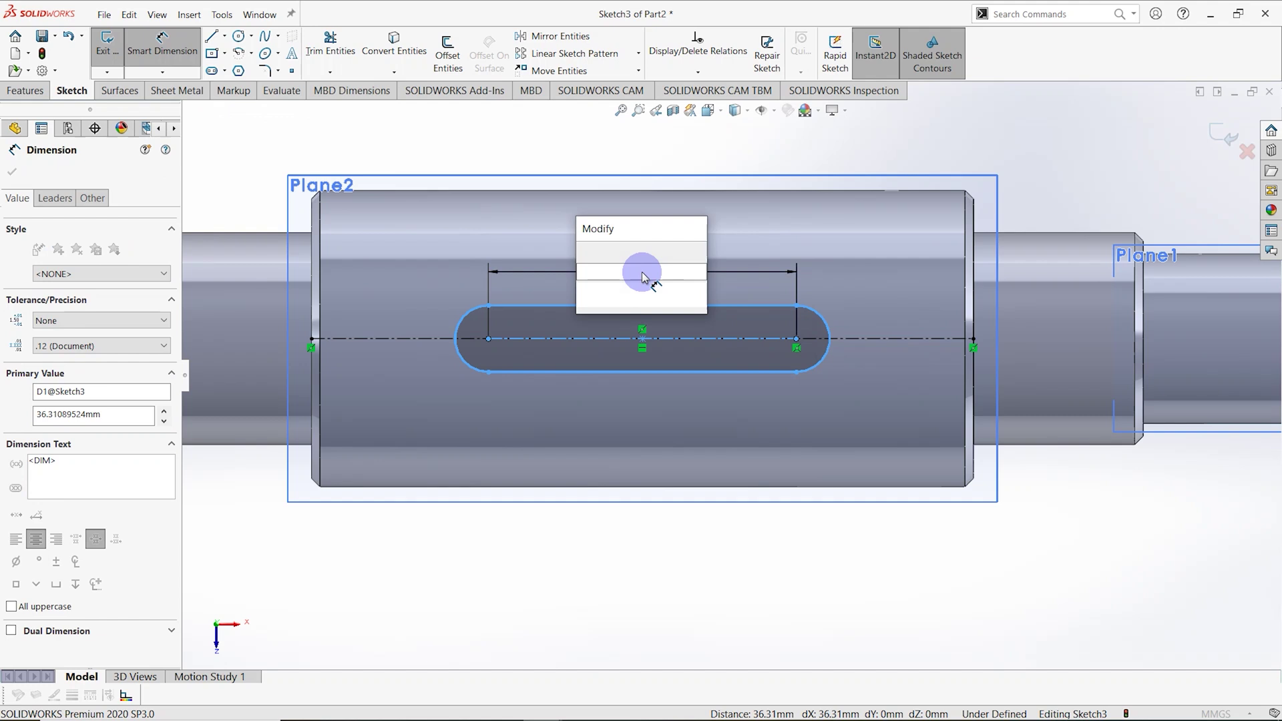
pyautogui.write('30')
pyautogui.press('Return')
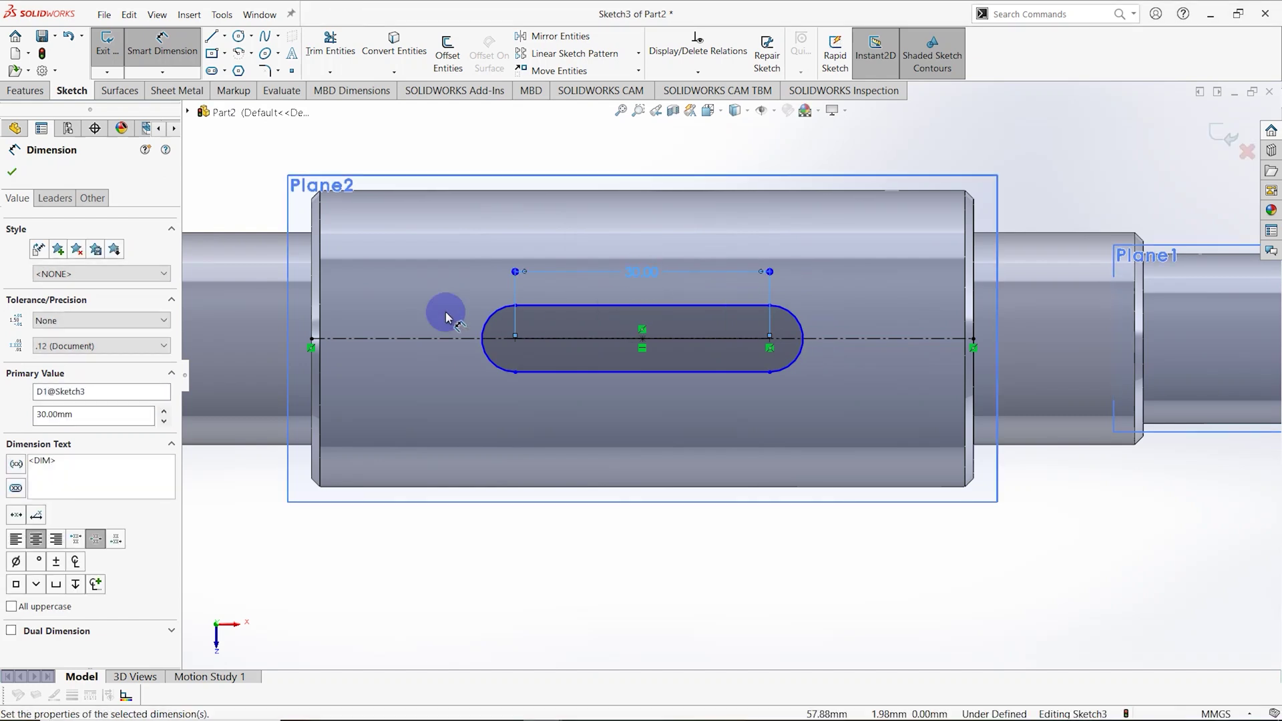
pyautogui.click(806, 316)
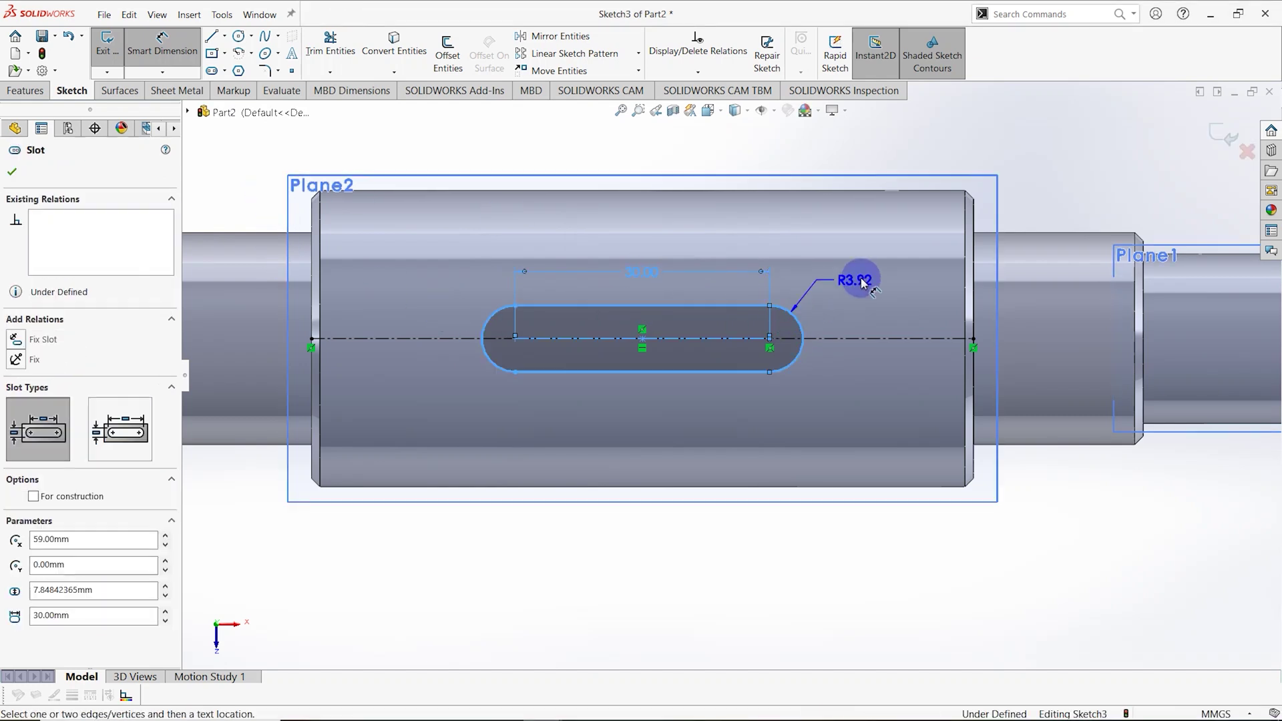
pyautogui.click(862, 278)
pyautogui.write('5')
pyautogui.press('Return')
pyautogui.scroll(1, 722, 354)
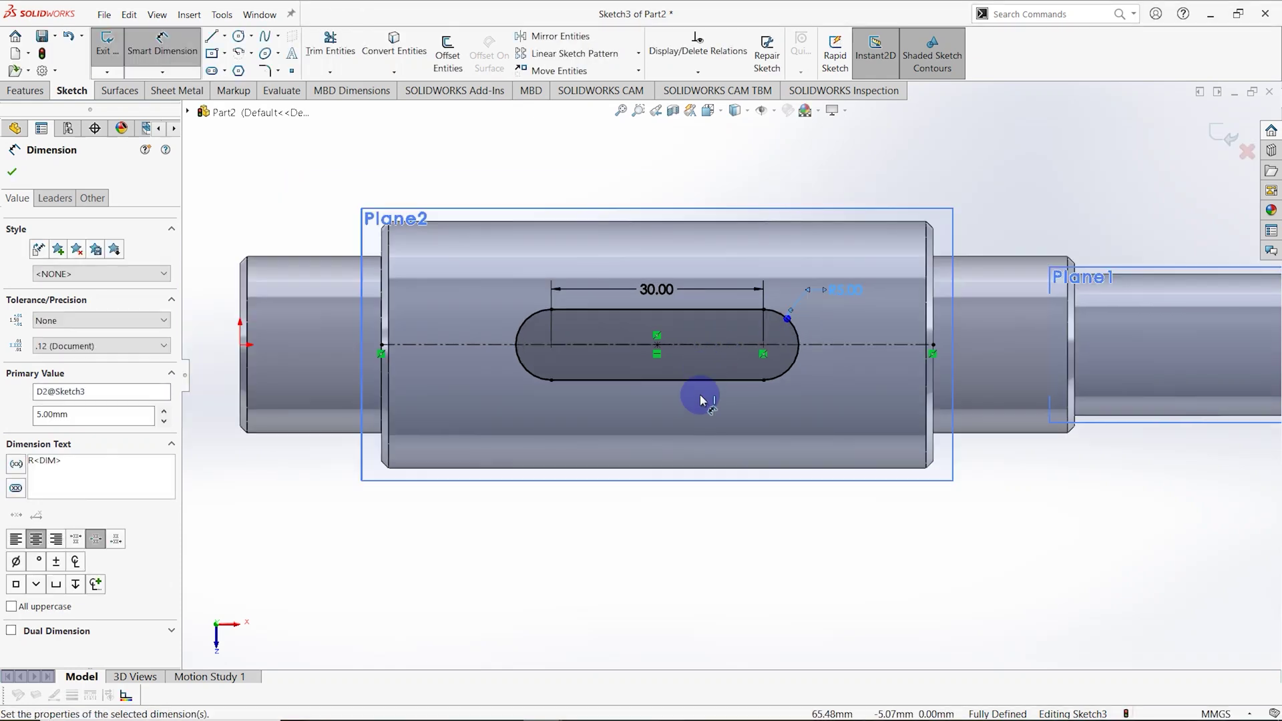
pyautogui.moveTo(671, 424)
pyautogui.mouseDown(button='middle')
pyautogui.moveTo(635, 286)
pyautogui.moveTo(661, 249)
pyautogui.mouseUp(button='middle')
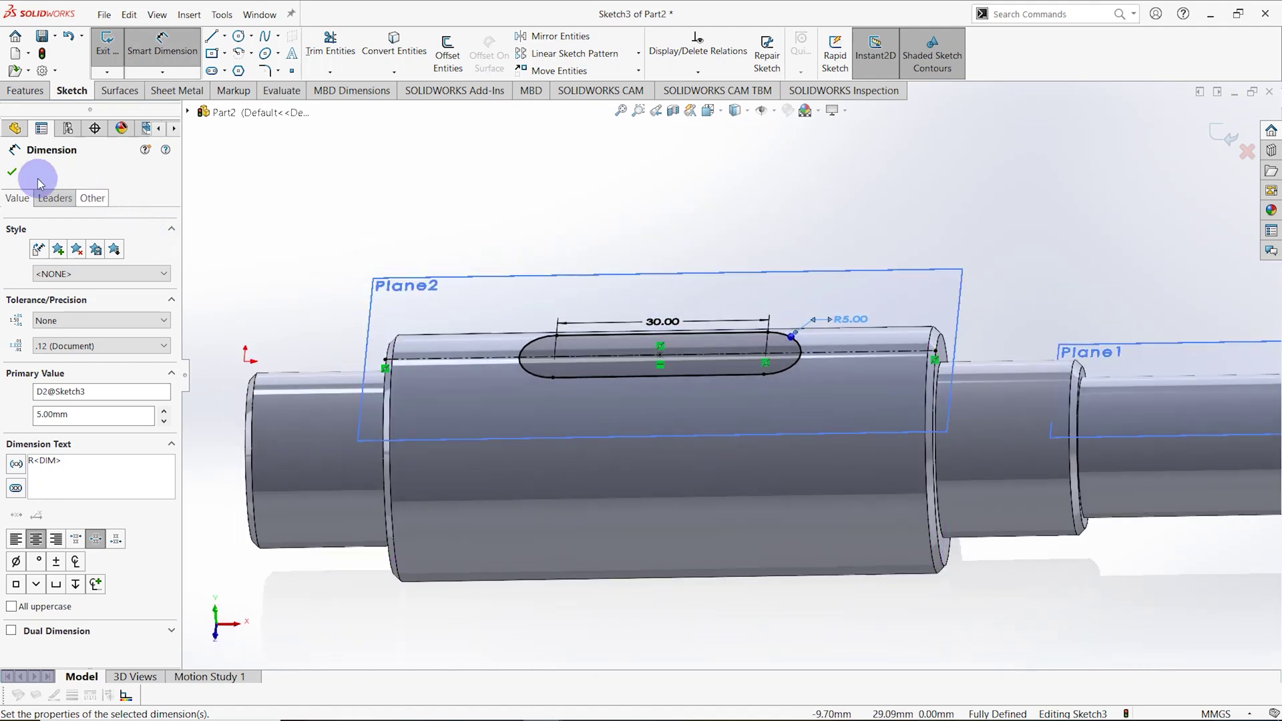
pyautogui.click(15, 175)
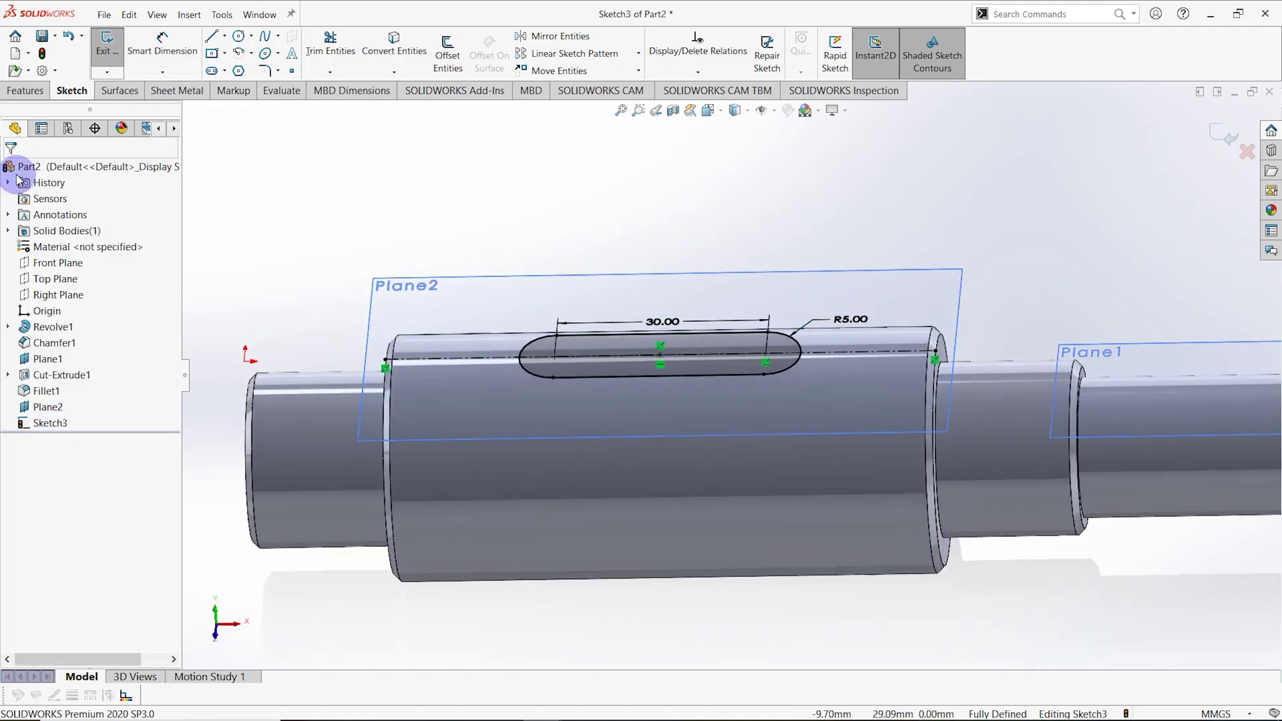
# Extrude-cut Sketch3's slot 2.7 mm blind into the large middle section as Cut-Extrude2
pyautogui.click(27, 91)
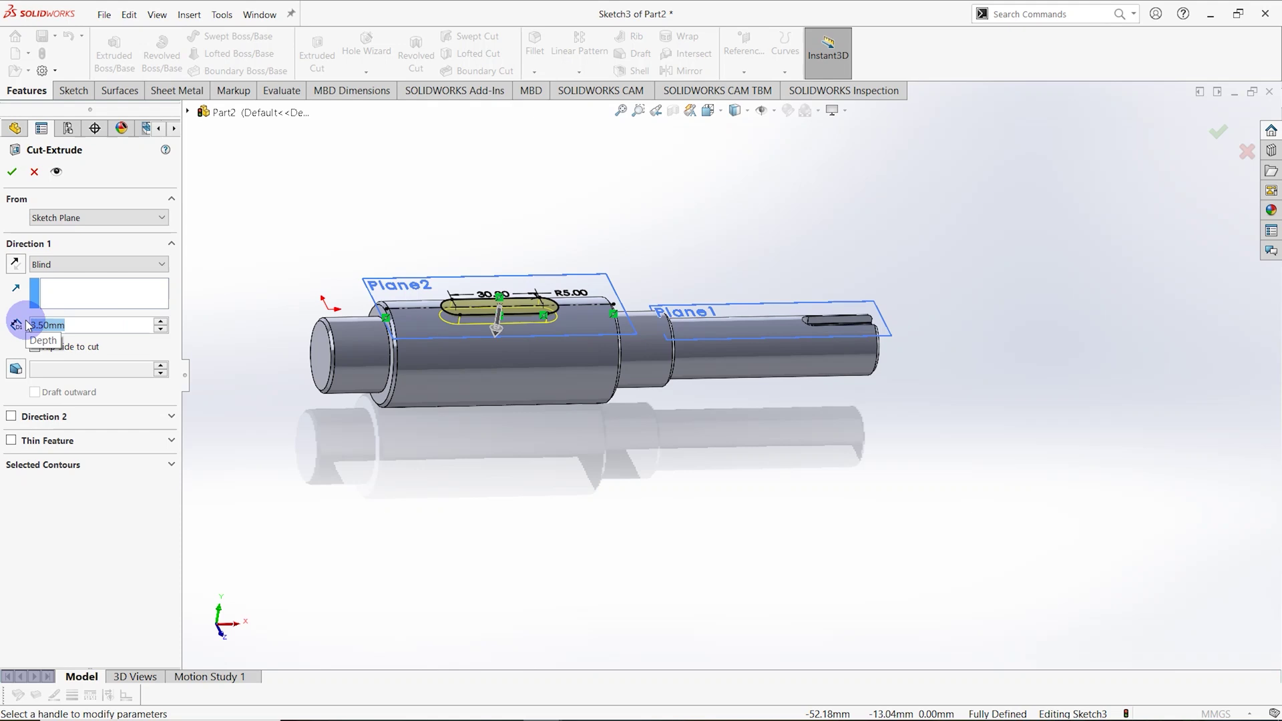
pyautogui.write('2.7')
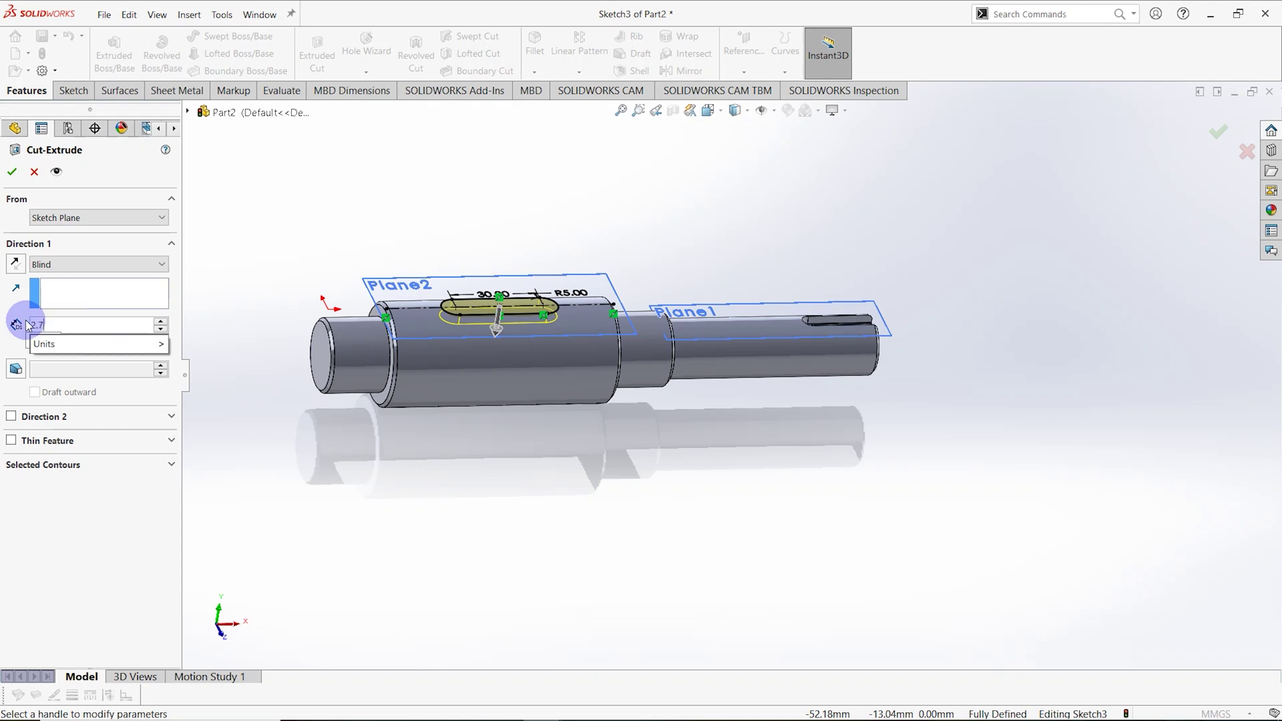
pyautogui.press('Return')
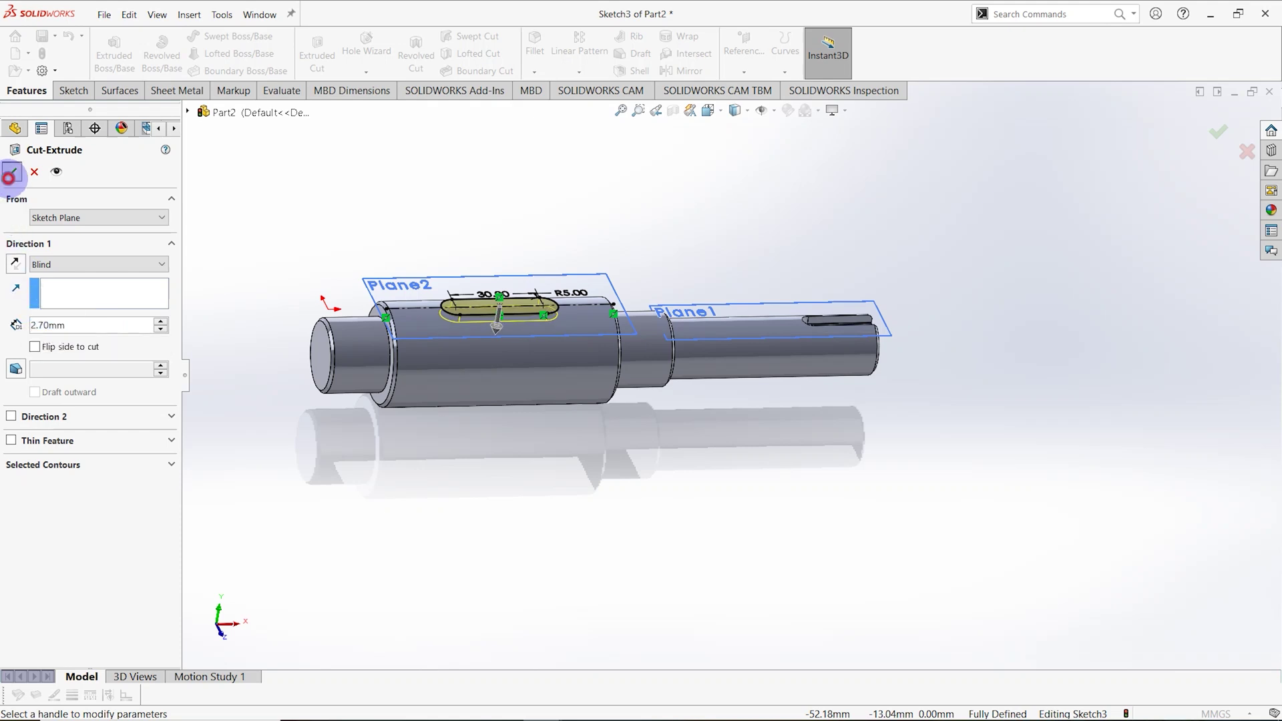
pyautogui.click(10, 175)
pyautogui.moveTo(559, 416); pyautogui.dragTo(529, 440, button='middle')
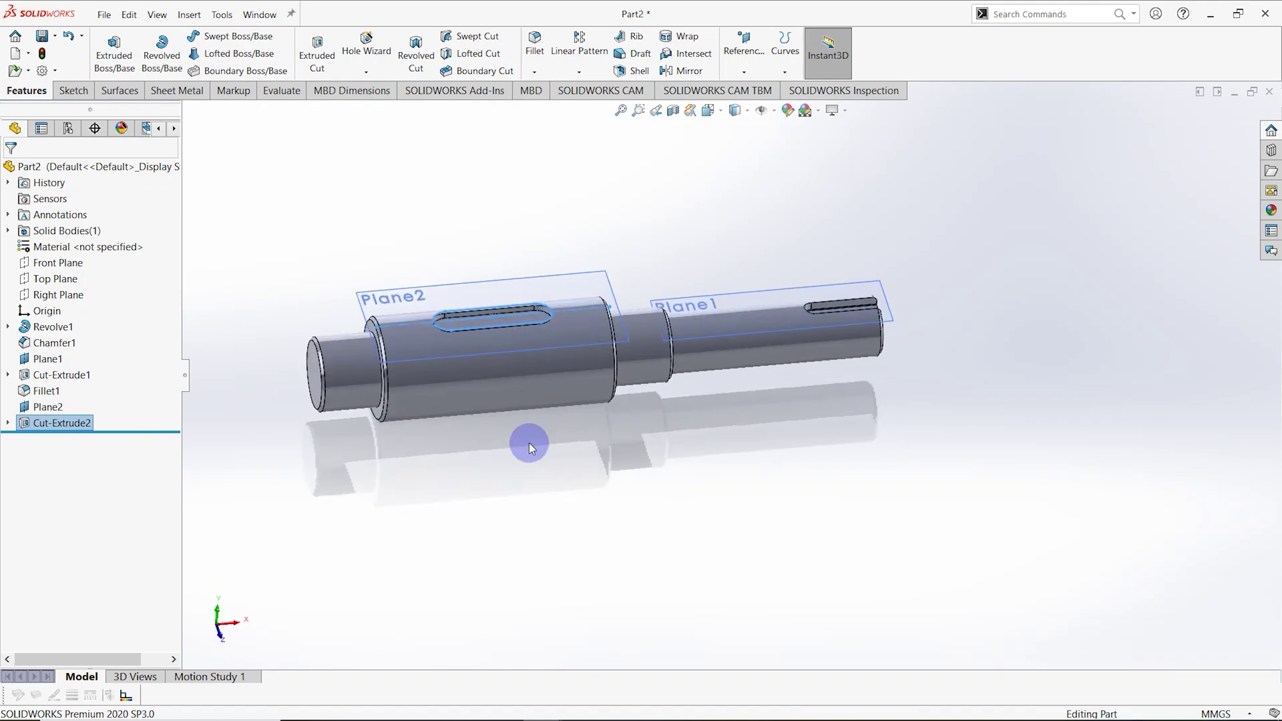
pyautogui.click(505, 247)
# Fillet the second keyway's edge loop with a 0.25 mm radius as Fillet2
pyautogui.moveTo(439, 234); pyautogui.dragTo(477, 292, button='middle')
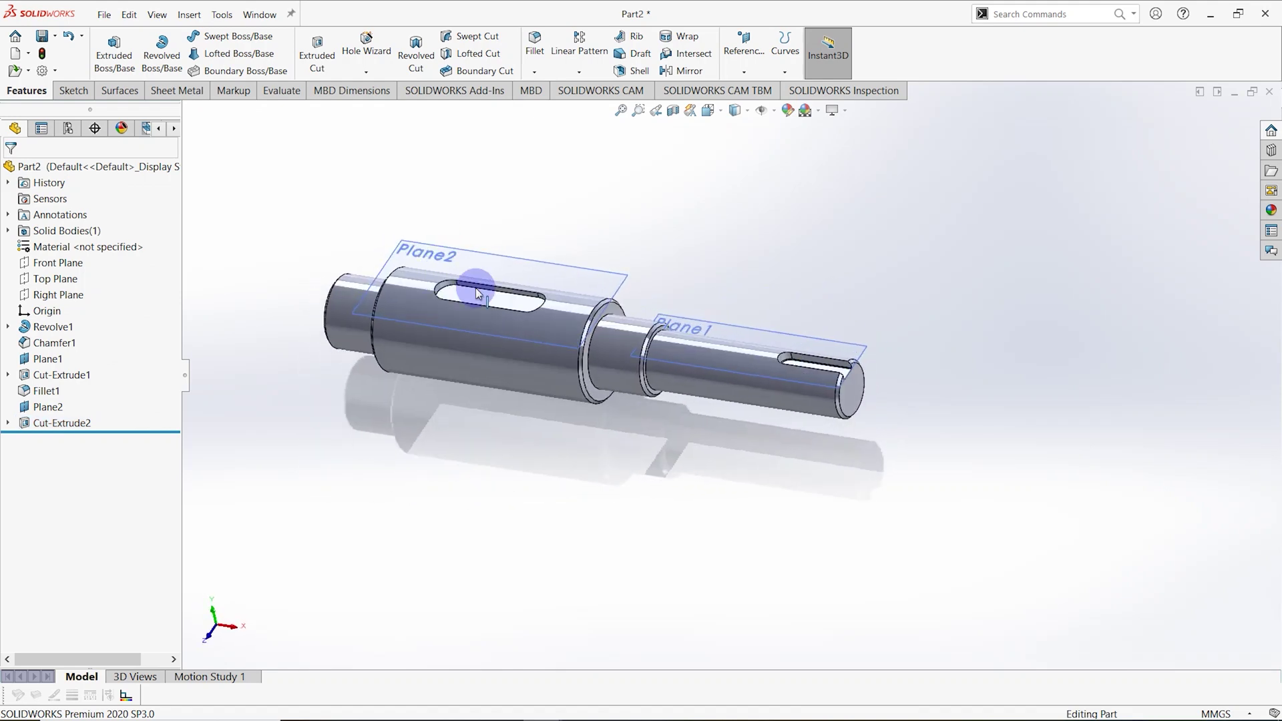
pyautogui.scroll(-2, 477, 293)
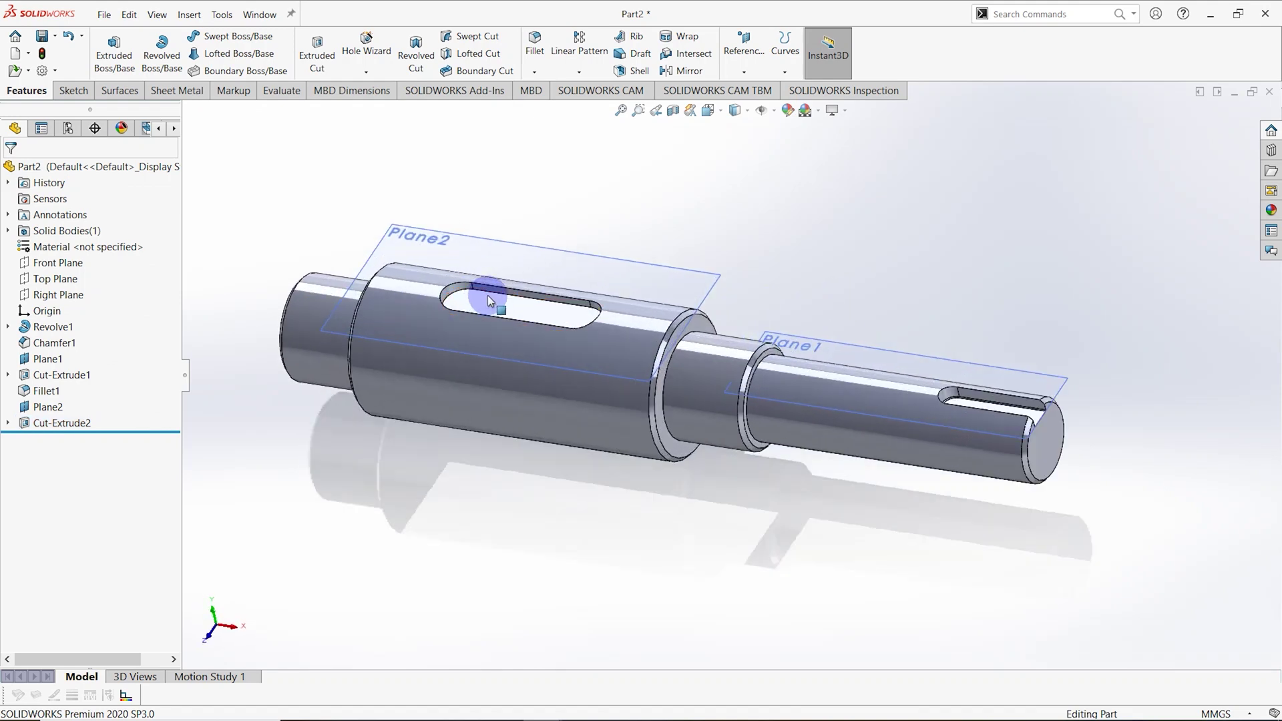
pyautogui.click(531, 45)
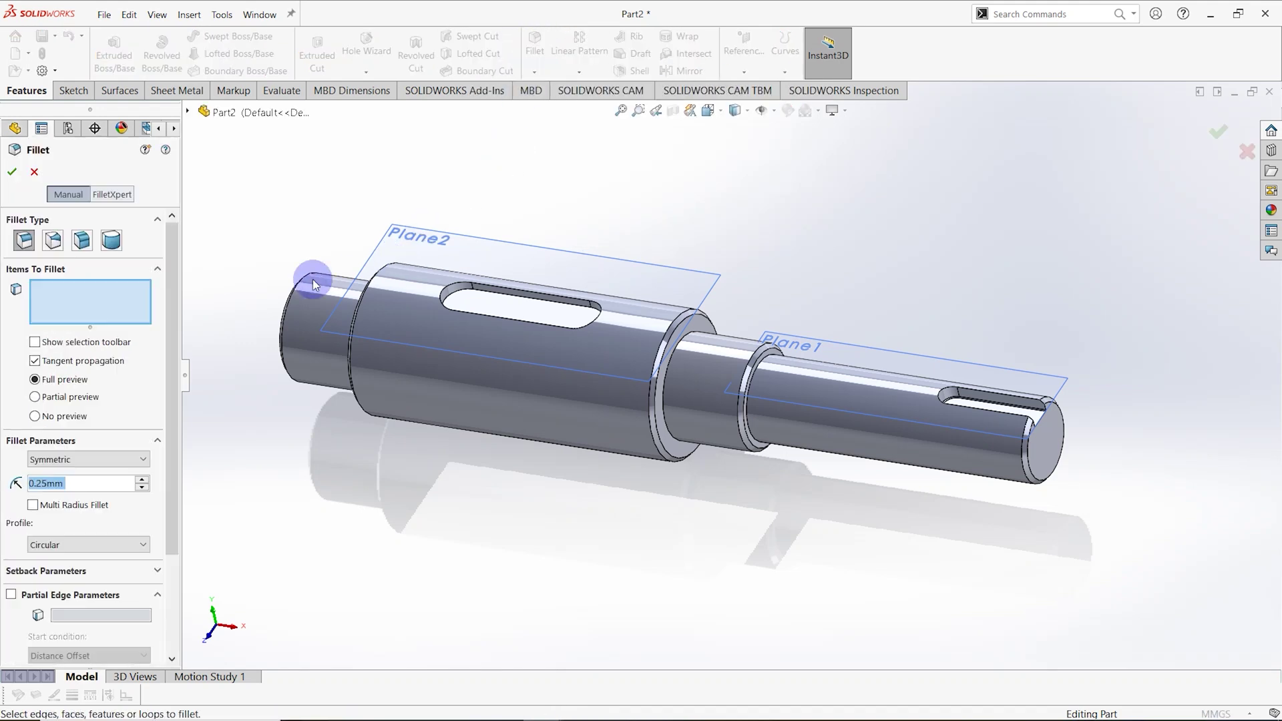
pyautogui.scroll(-5, 507, 308)
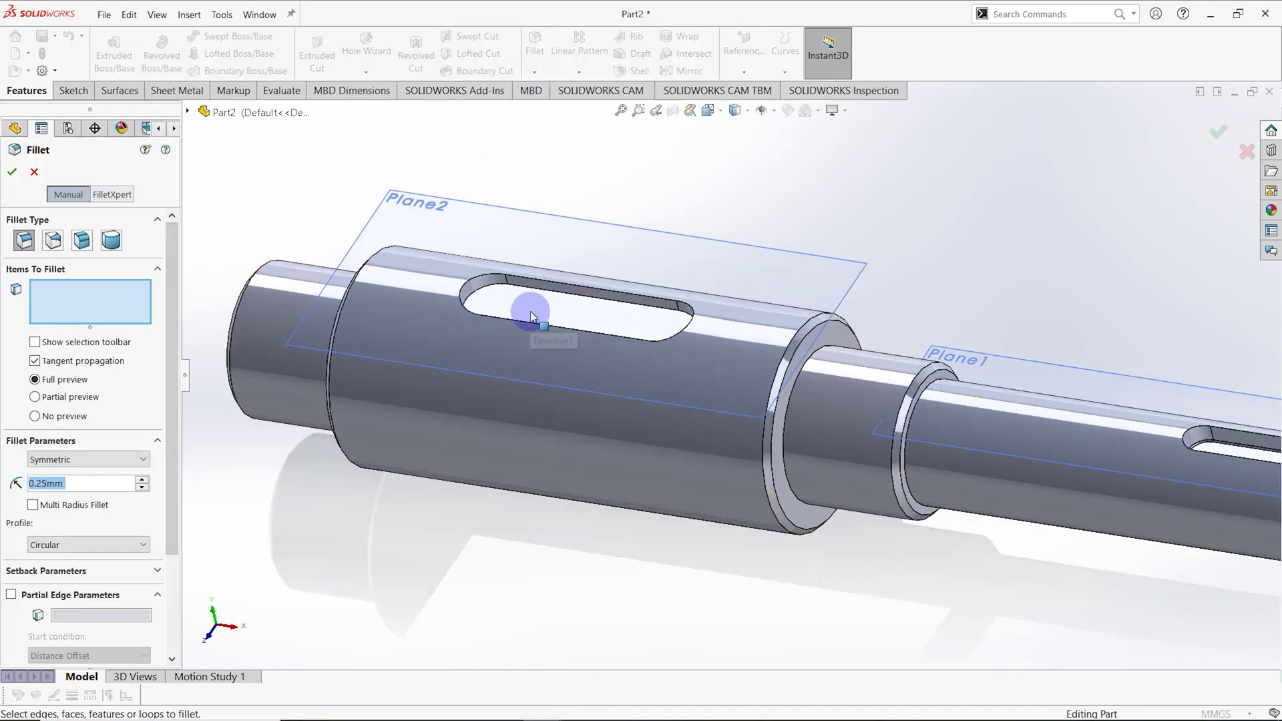
pyautogui.scroll(-3, 527, 298)
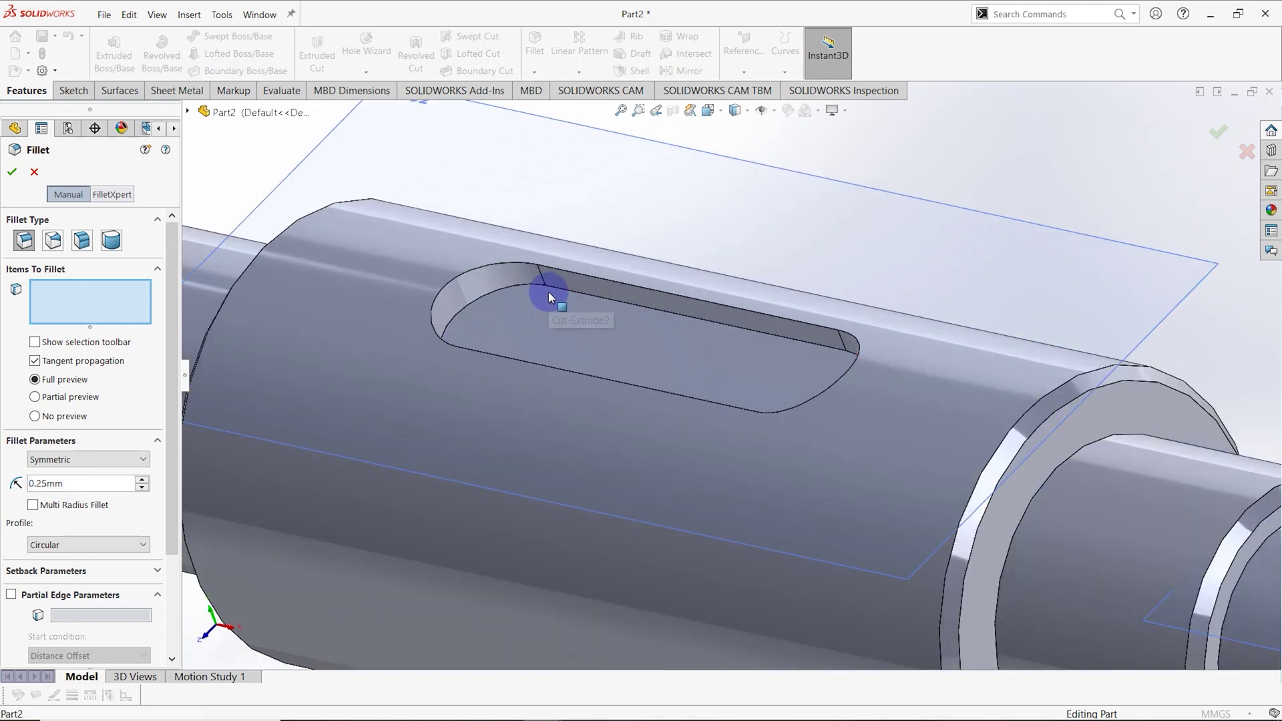
pyautogui.click(551, 286)
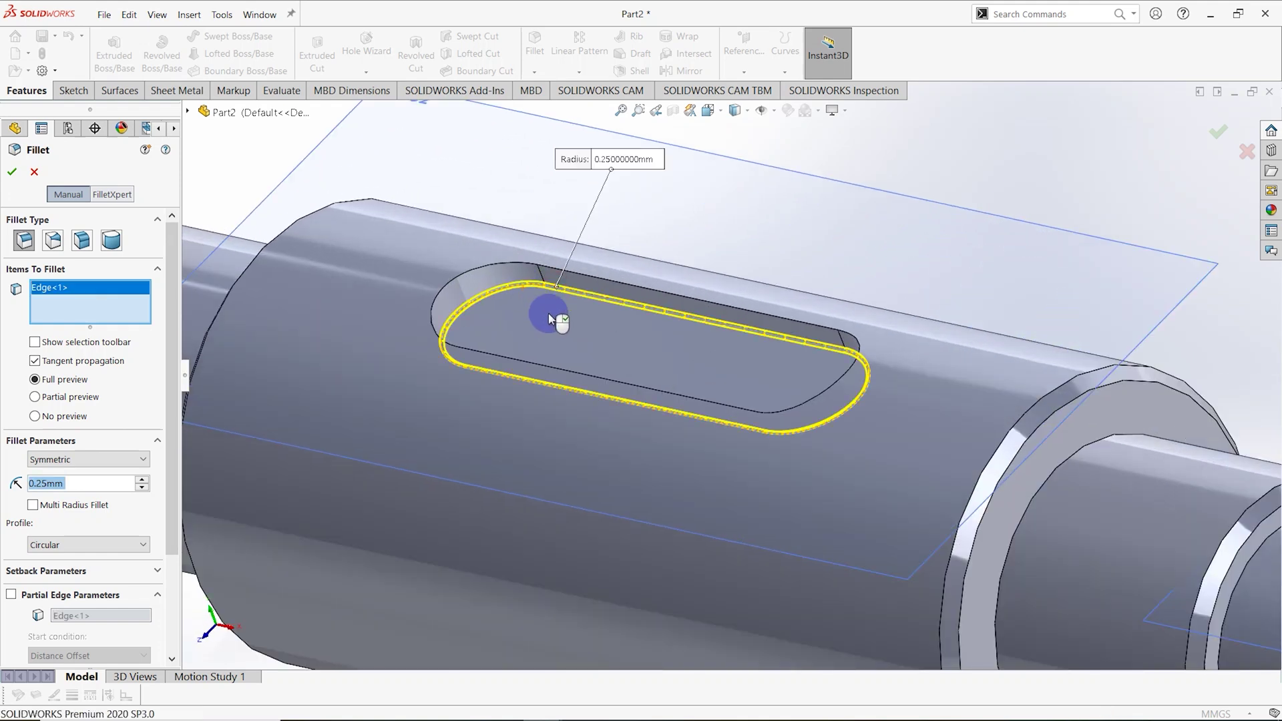
pyautogui.scroll(8, 559, 293)
pyautogui.moveTo(587, 350); pyautogui.dragTo(652, 387, button='middle')
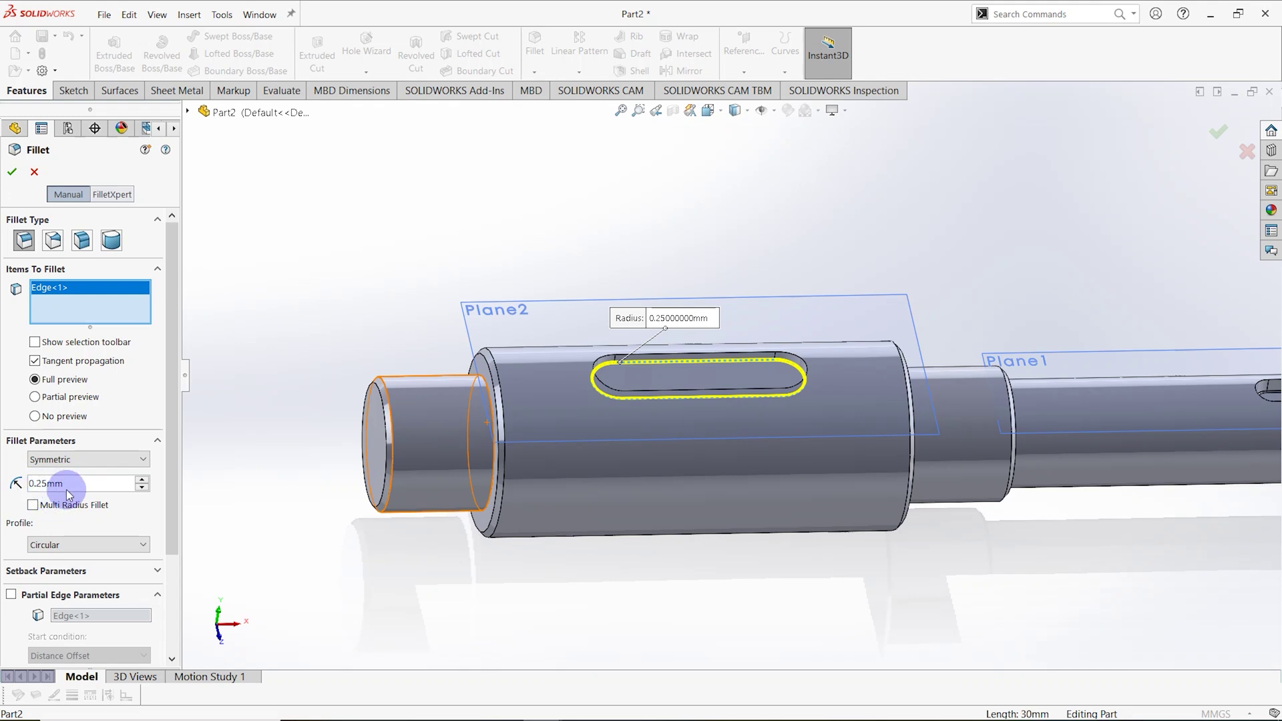
pyautogui.moveTo(470, 513); pyautogui.dragTo(290, 355, button='middle')
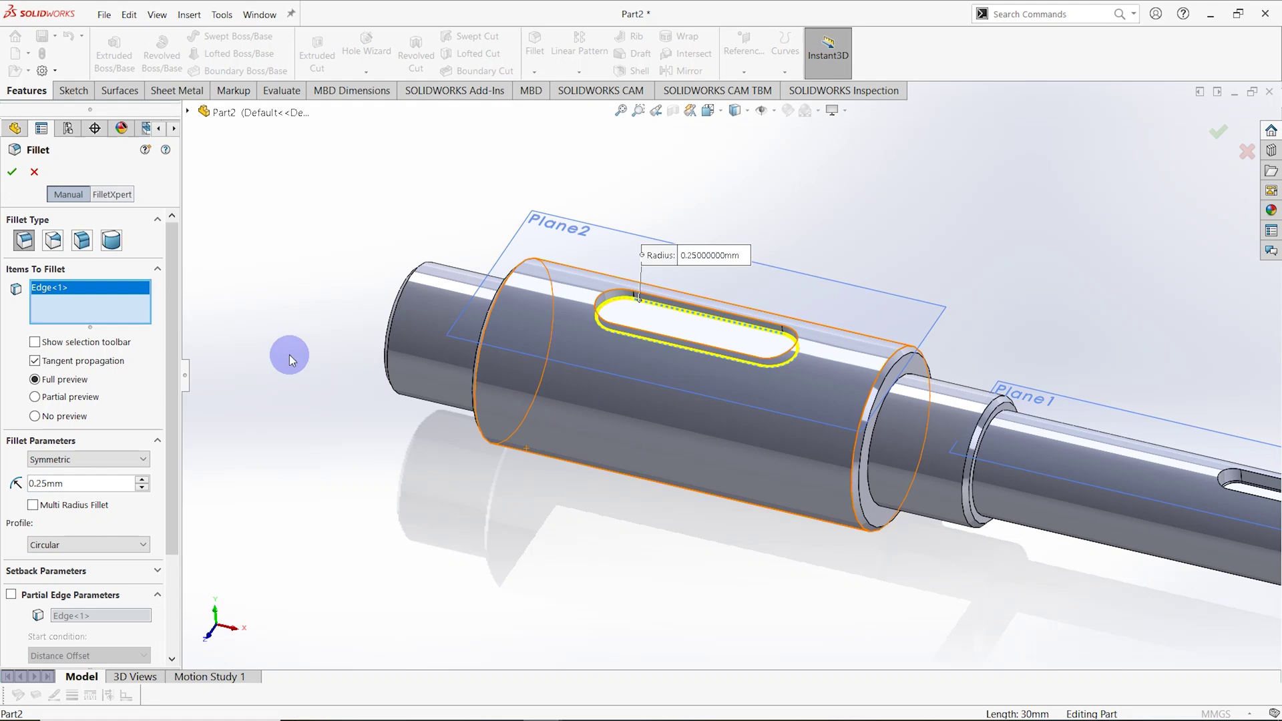
pyautogui.click(13, 174)
pyautogui.scroll(3, 743, 370)
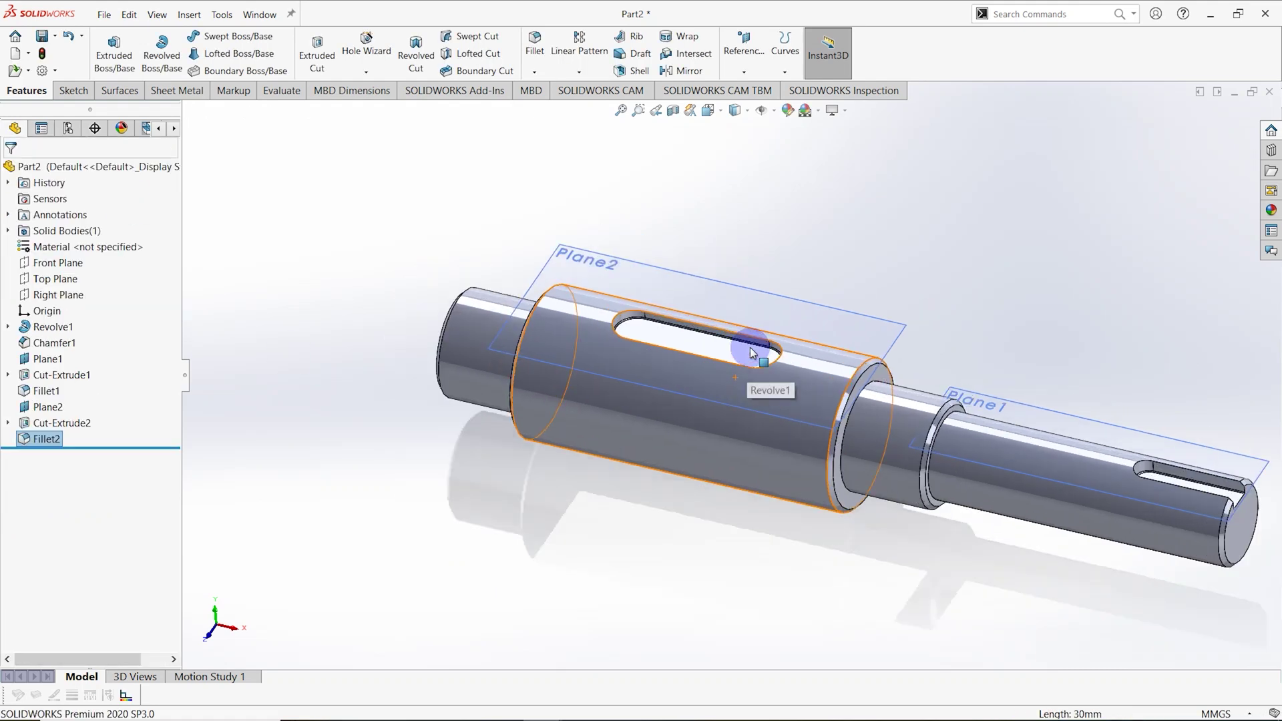
pyautogui.scroll(-5, 726, 365)
# Hide Plane2 from its shortcut menu
pyautogui.scroll(3, 726, 365)
pyautogui.scroll(-2, 779, 349)
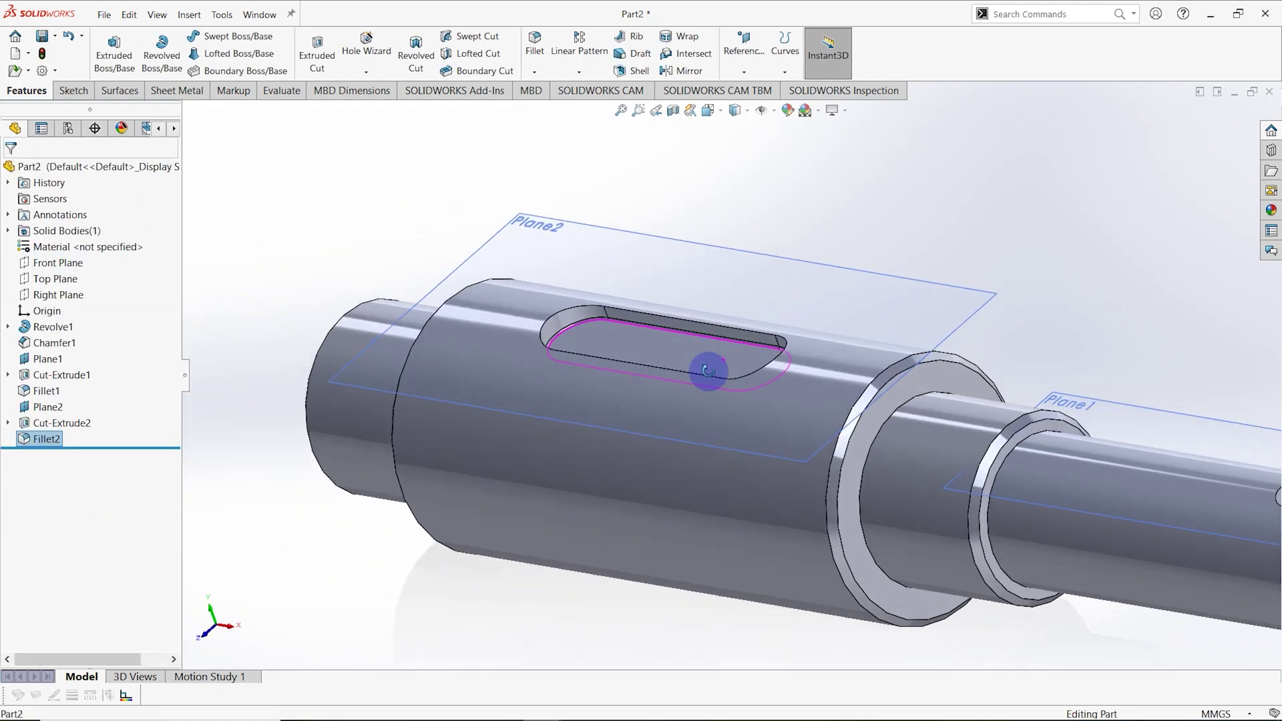
pyautogui.scroll(2, 704, 367)
pyautogui.moveTo(716, 397); pyautogui.dragTo(726, 364, button='middle')
pyautogui.scroll(-4, 742, 374)
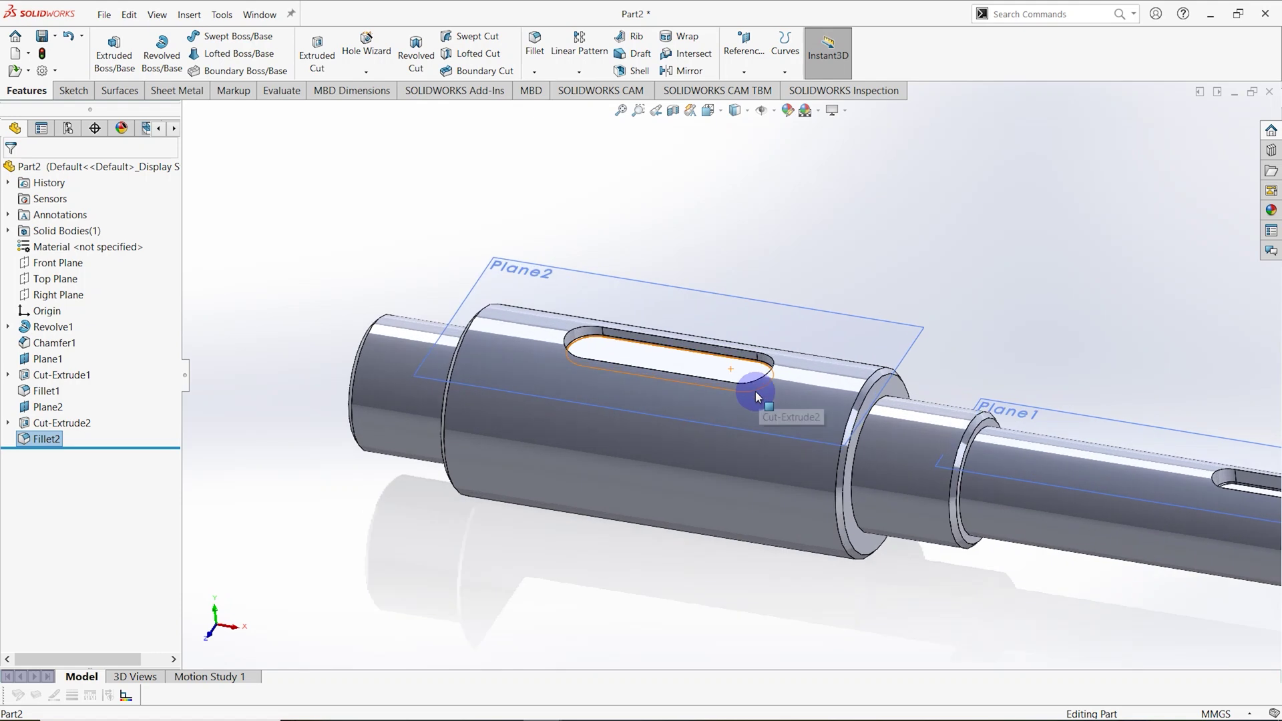
pyautogui.scroll(4, 766, 352)
pyautogui.moveTo(937, 429); pyautogui.dragTo(865, 376, button='middle')
pyautogui.scroll(2, 867, 376)
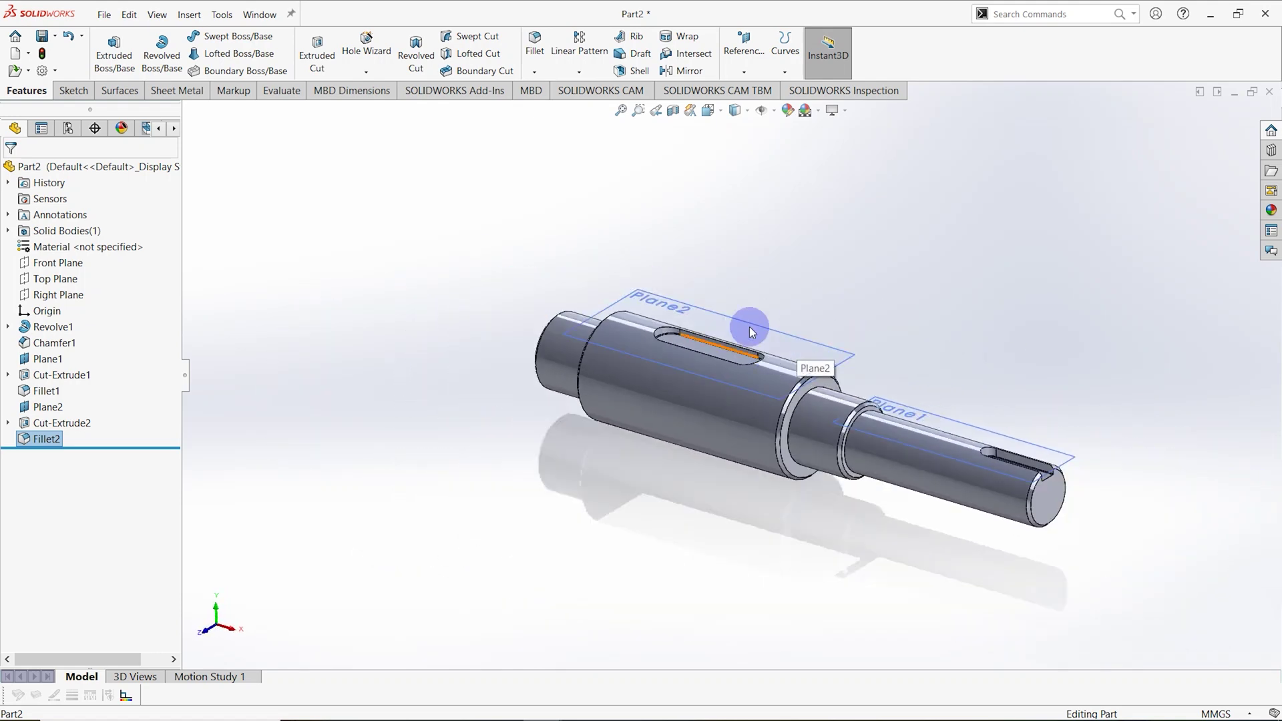
pyautogui.scroll(-2, 774, 337)
pyautogui.rightClick(779, 342)
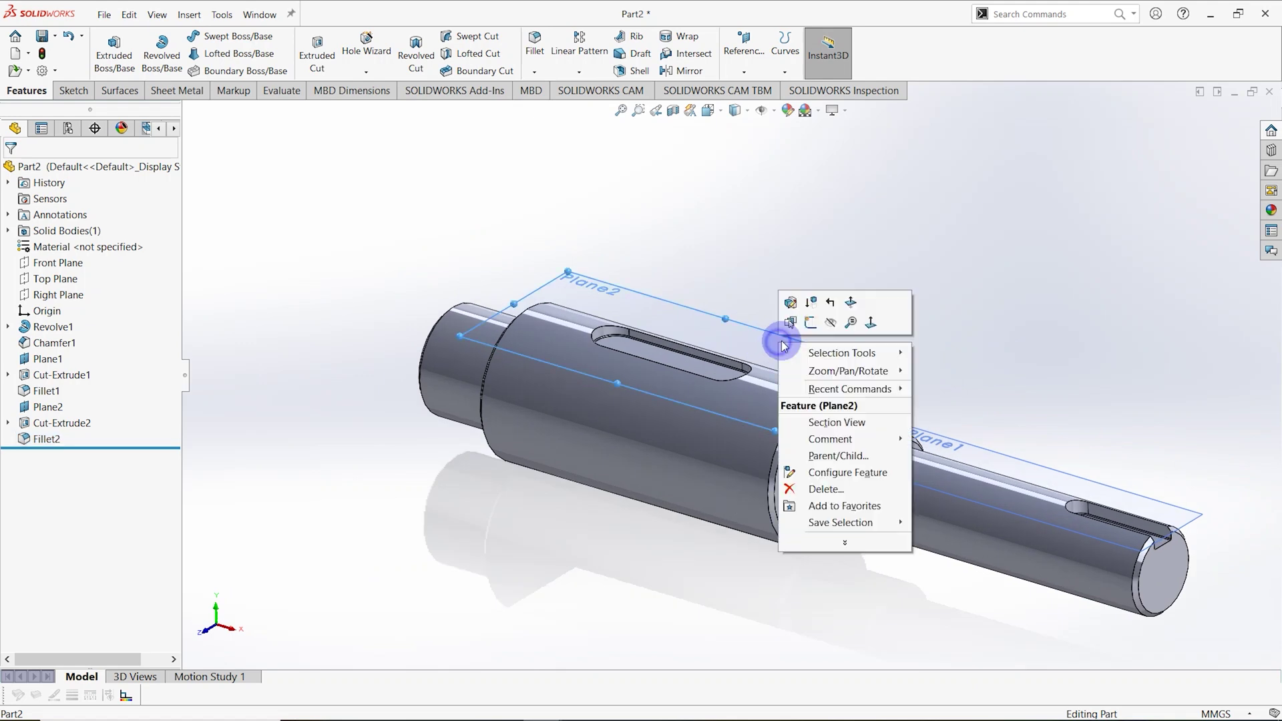
pyautogui.click(831, 322)
# Hide Plane1 the same way, leaving only the shaft visible
pyautogui.rightClick(947, 441)
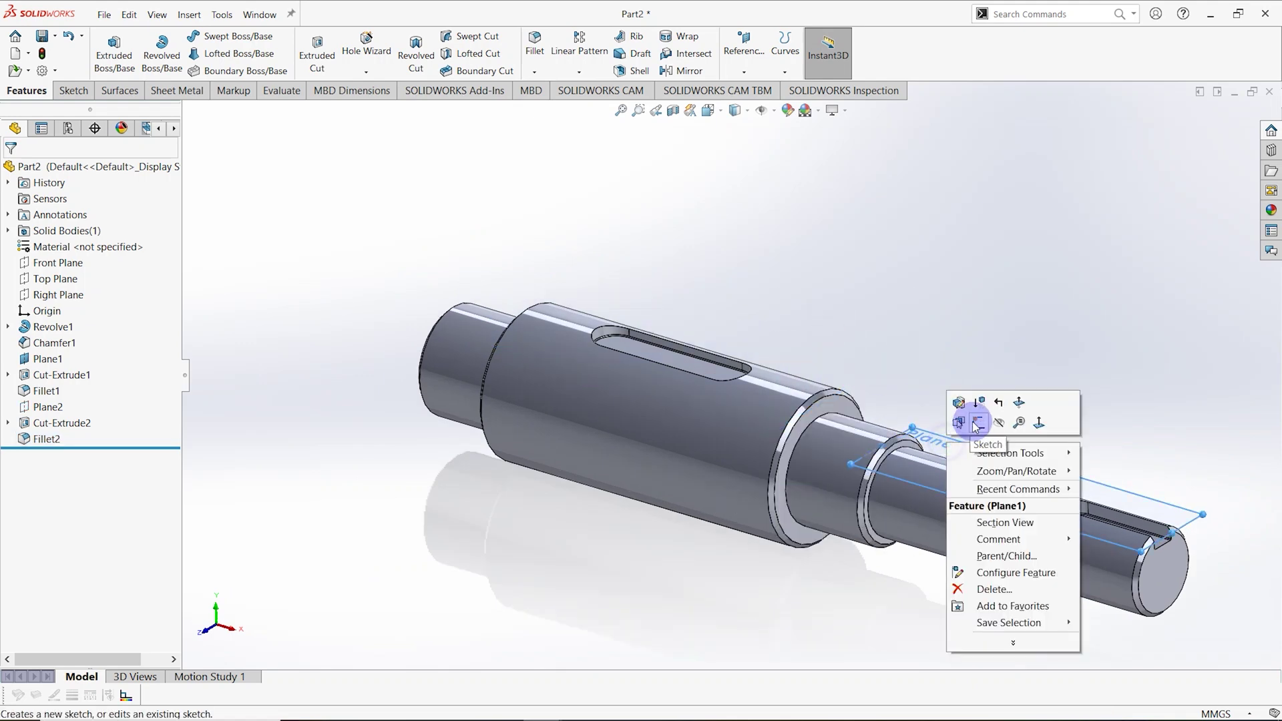
pyautogui.click(999, 422)
pyautogui.scroll(2, 811, 399)
pyautogui.moveTo(811, 398); pyautogui.dragTo(663, 375, button='middle')
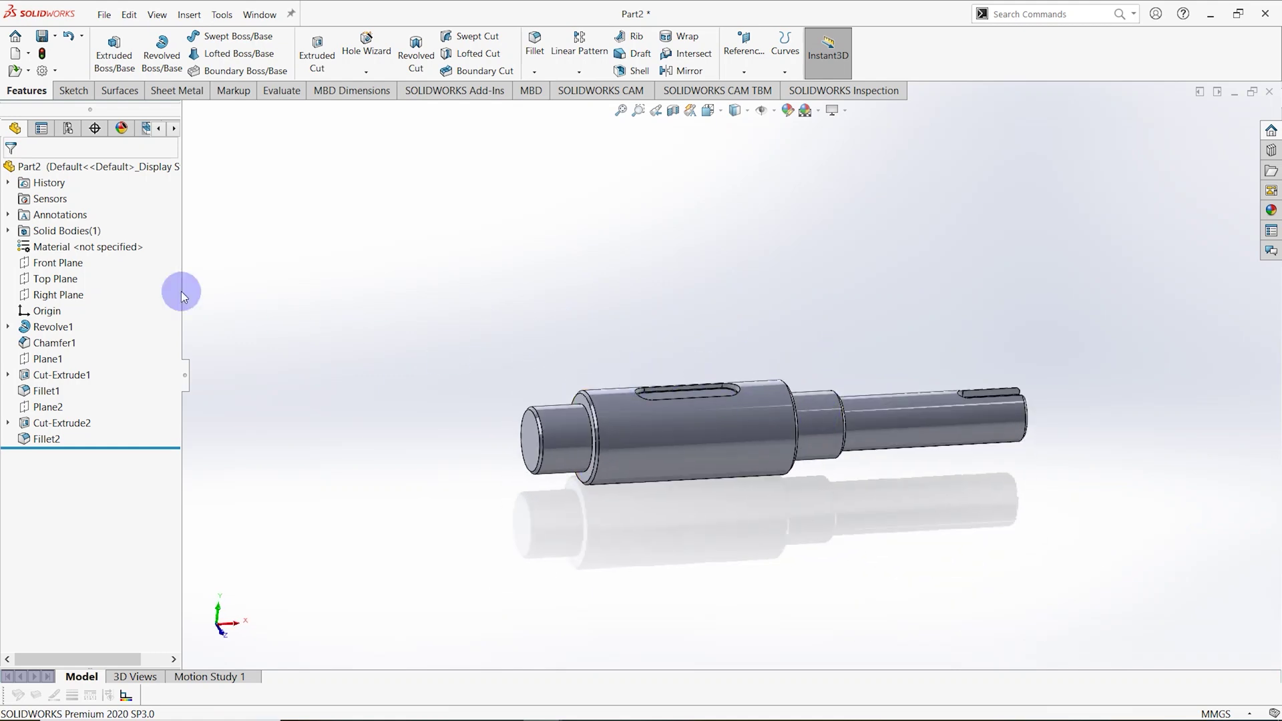
# Assign Cast Carbon Steel from the Steel category through Edit Material
pyautogui.click(112, 251)
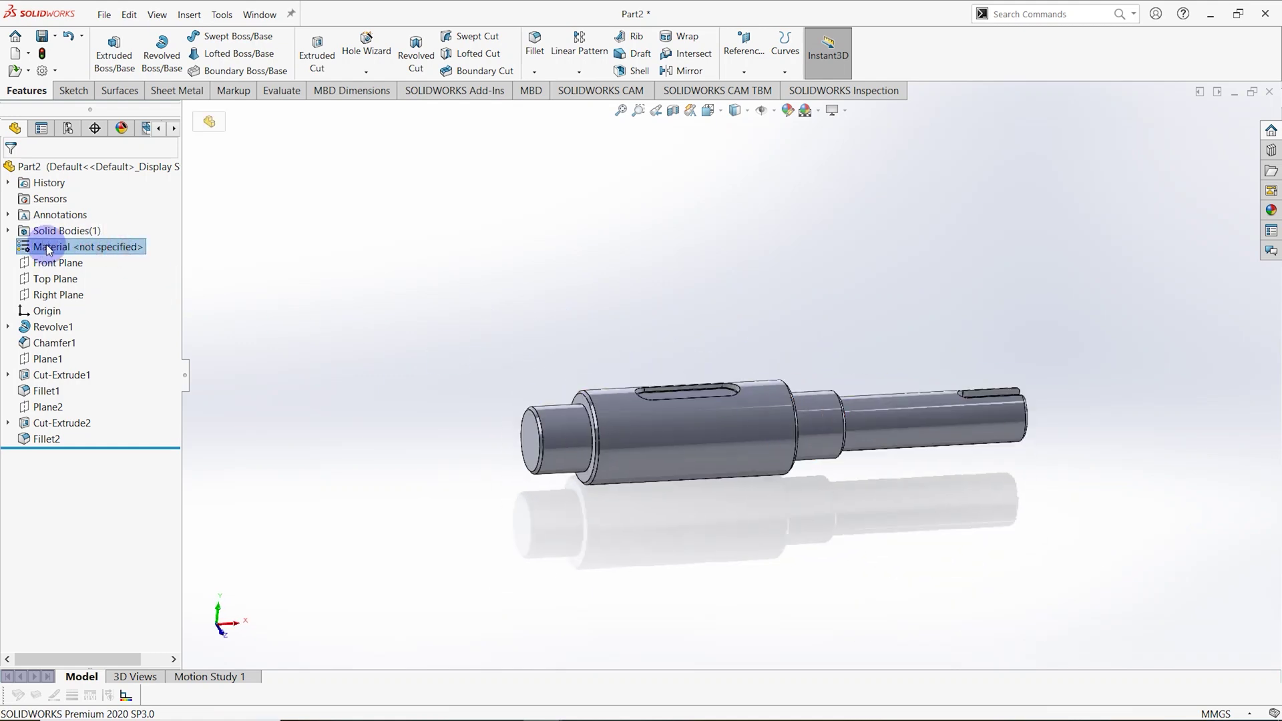
pyautogui.rightClick(47, 252)
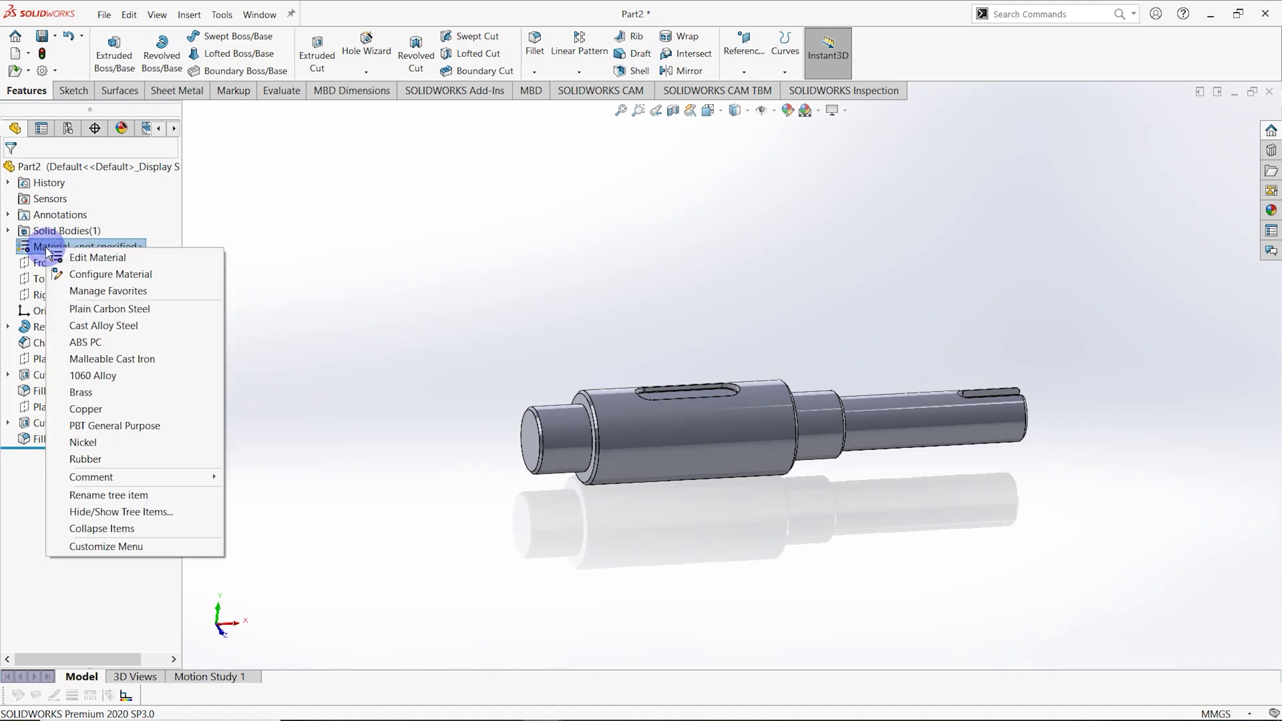
pyautogui.click(100, 258)
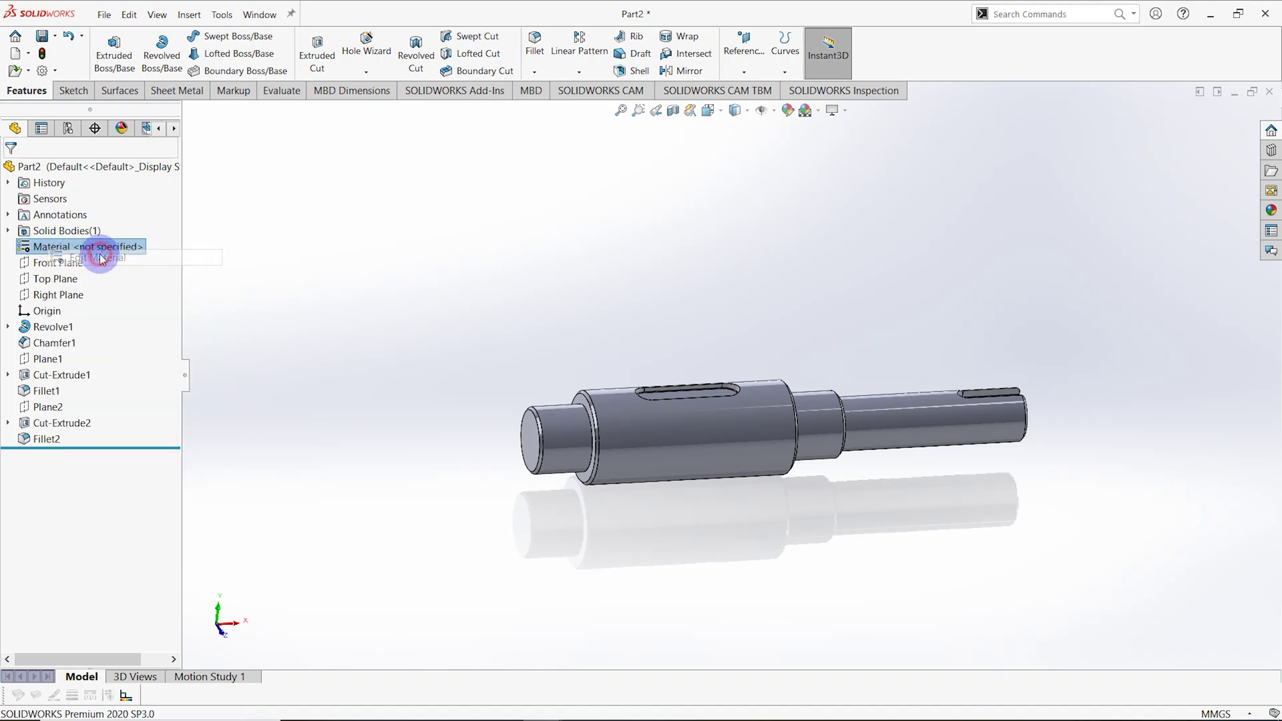
pyautogui.scroll(-3, 412, 466)
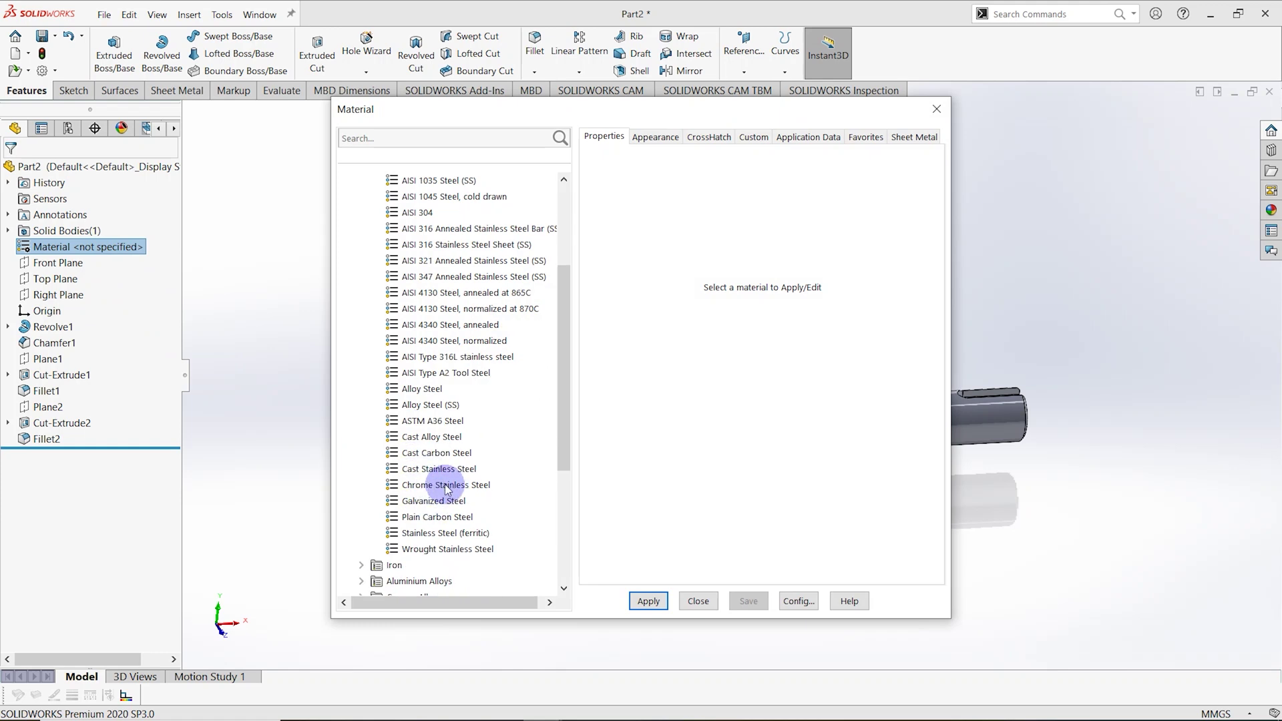
pyautogui.click(416, 455)
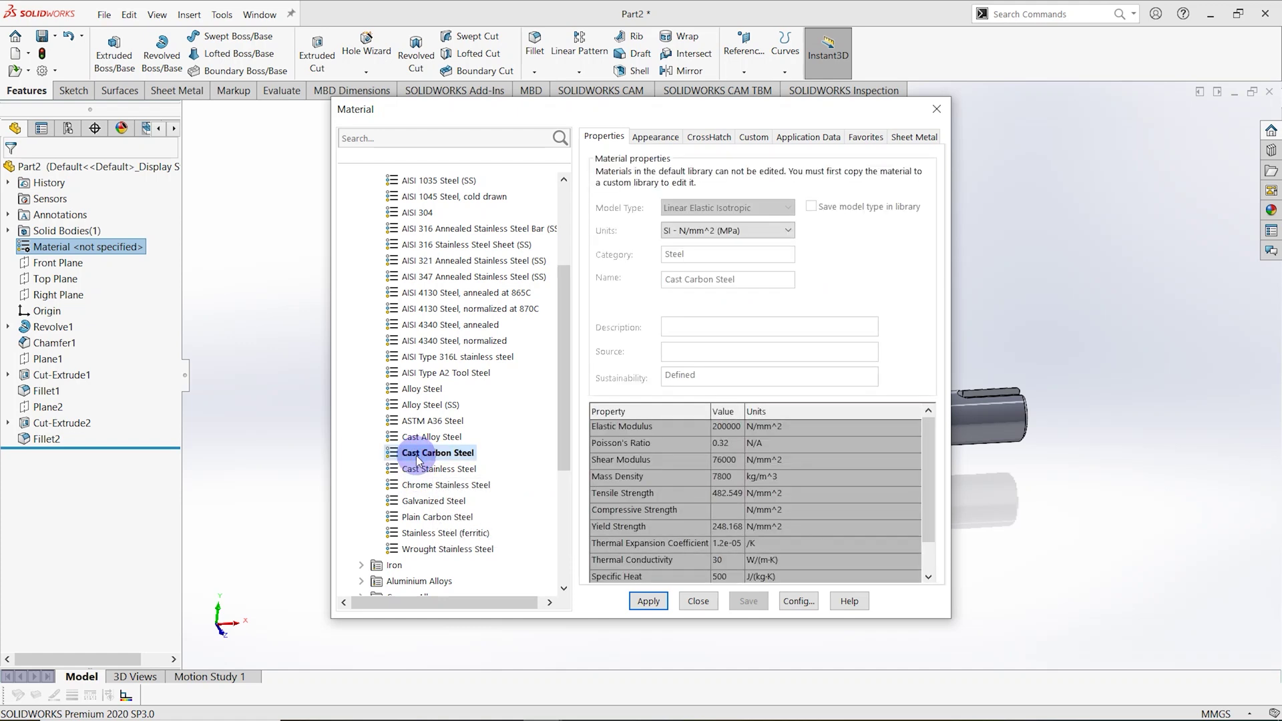
pyautogui.click(651, 602)
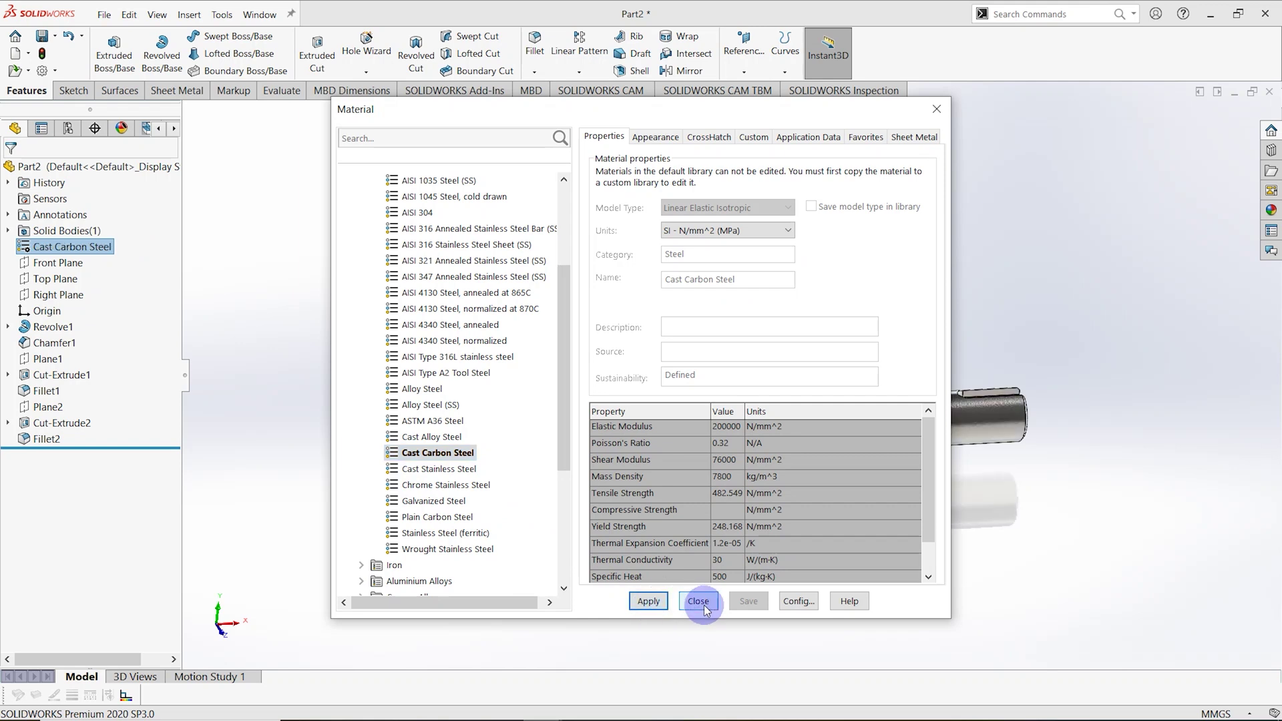
pyautogui.click(699, 602)
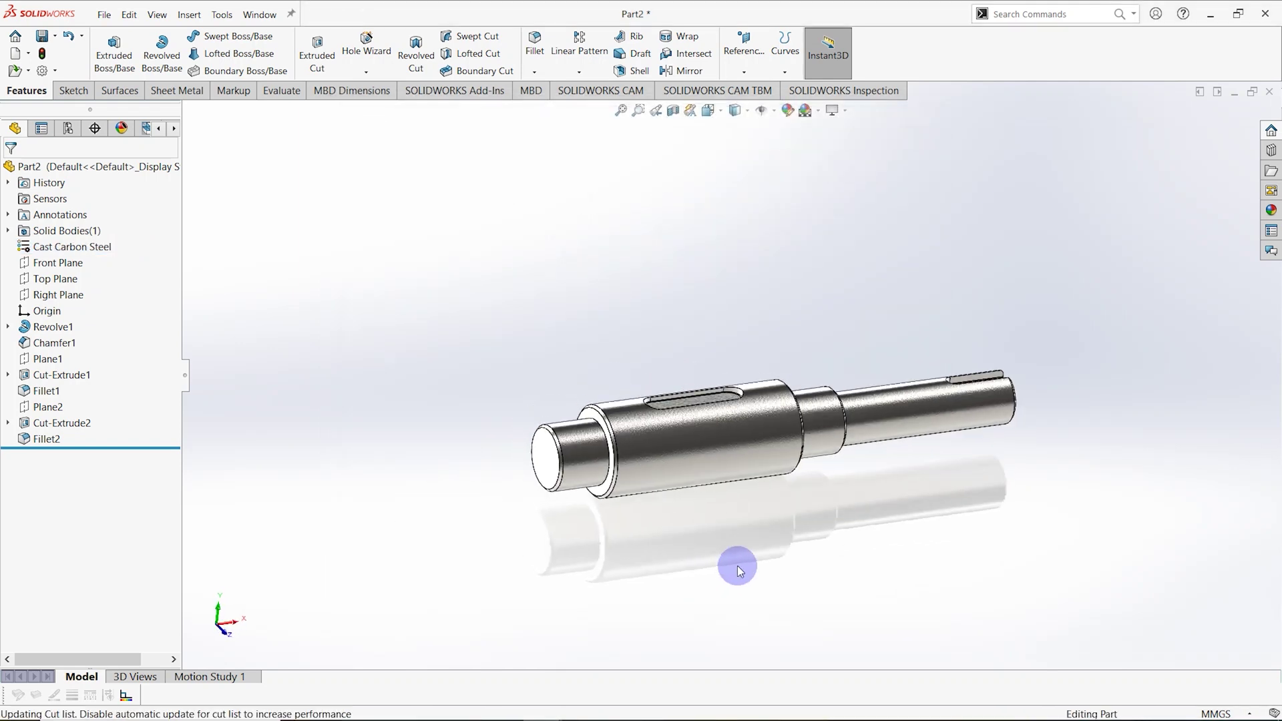